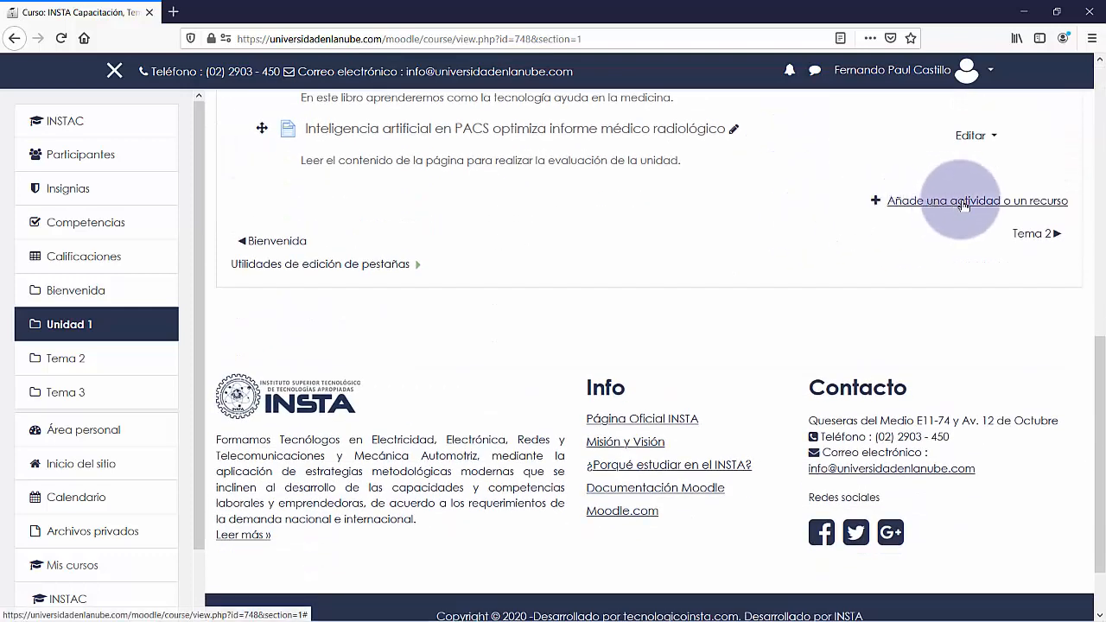
Add a new Base de datos activity to Unidad 1
{"action": "left_click", "coordinate": [963, 203]}
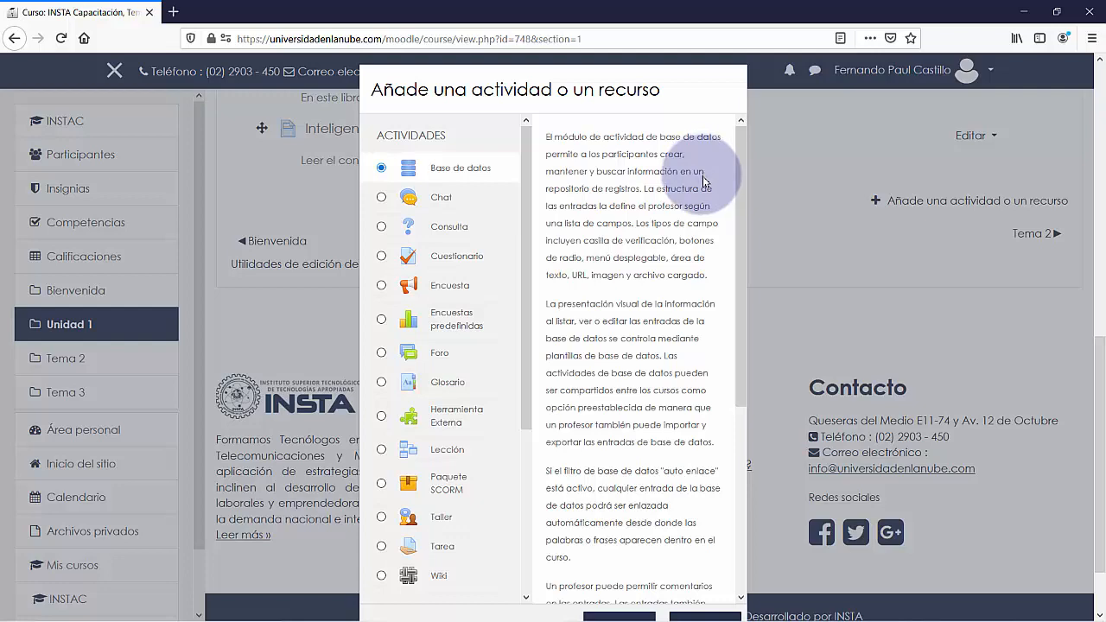
{"action": "scroll", "coordinate": [705, 186], "scroll_direction": "down", "scroll_amount": 3}
{"action": "scroll", "coordinate": [700, 227], "scroll_direction": "down", "scroll_amount": 1}
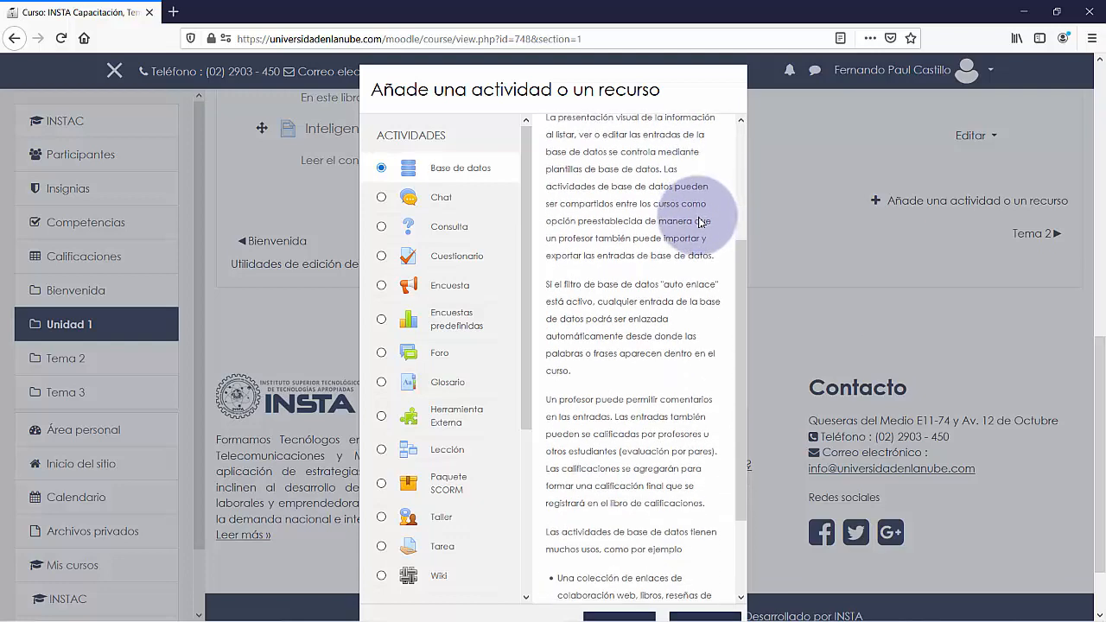
{"action": "scroll", "coordinate": [700, 223], "scroll_direction": "down", "scroll_amount": 3}
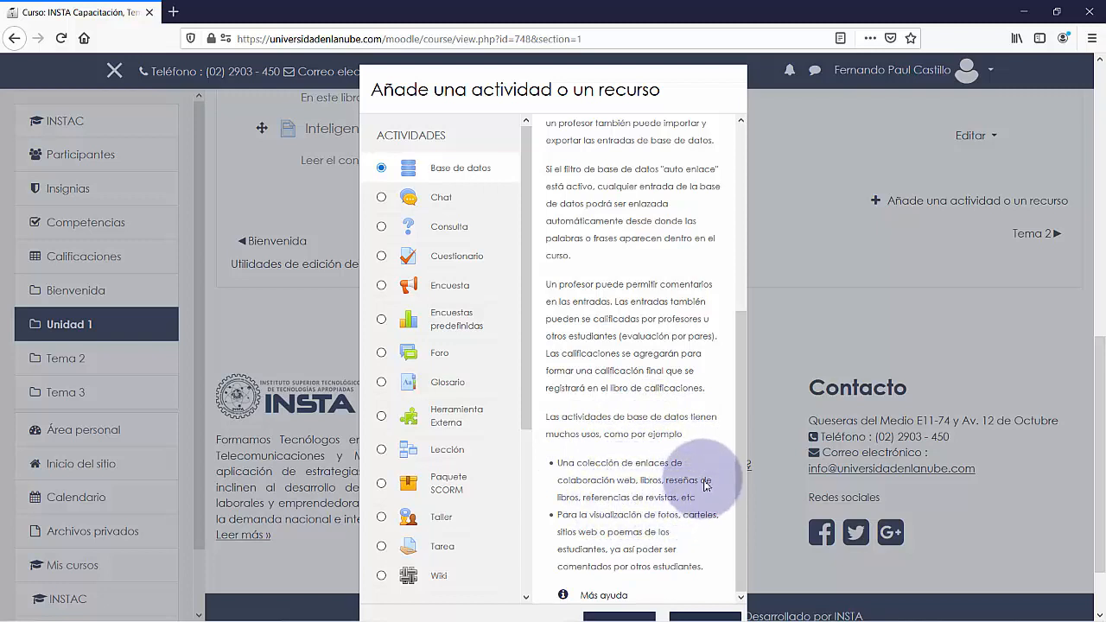
{"action": "scroll", "coordinate": [707, 481], "scroll_direction": "down", "scroll_amount": 2}
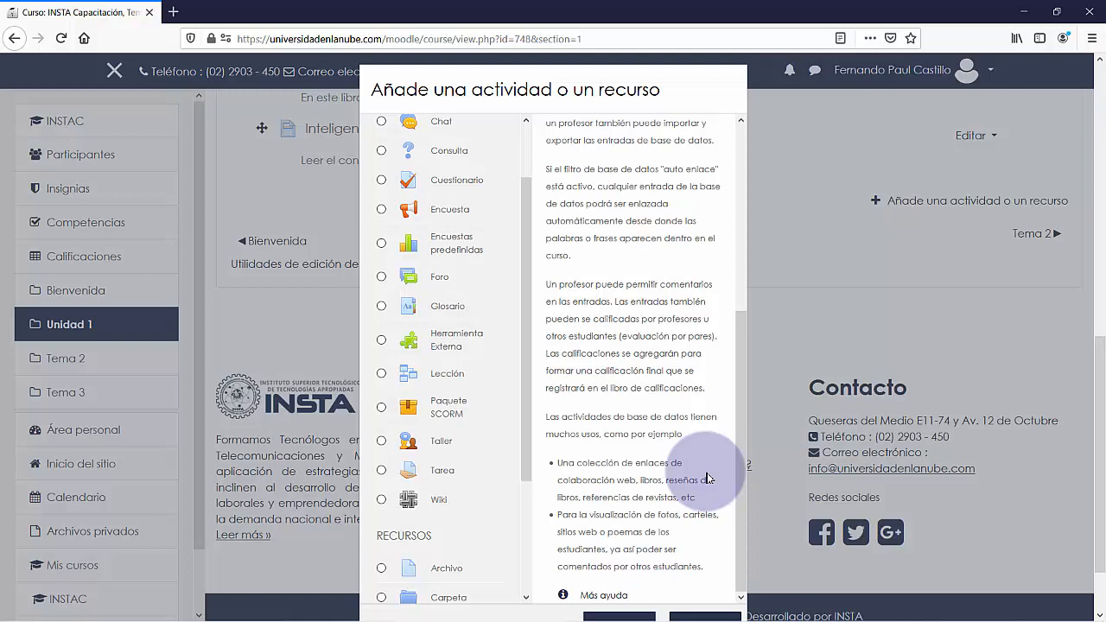
{"action": "scroll", "coordinate": [707, 478], "scroll_direction": "up", "scroll_amount": 10}
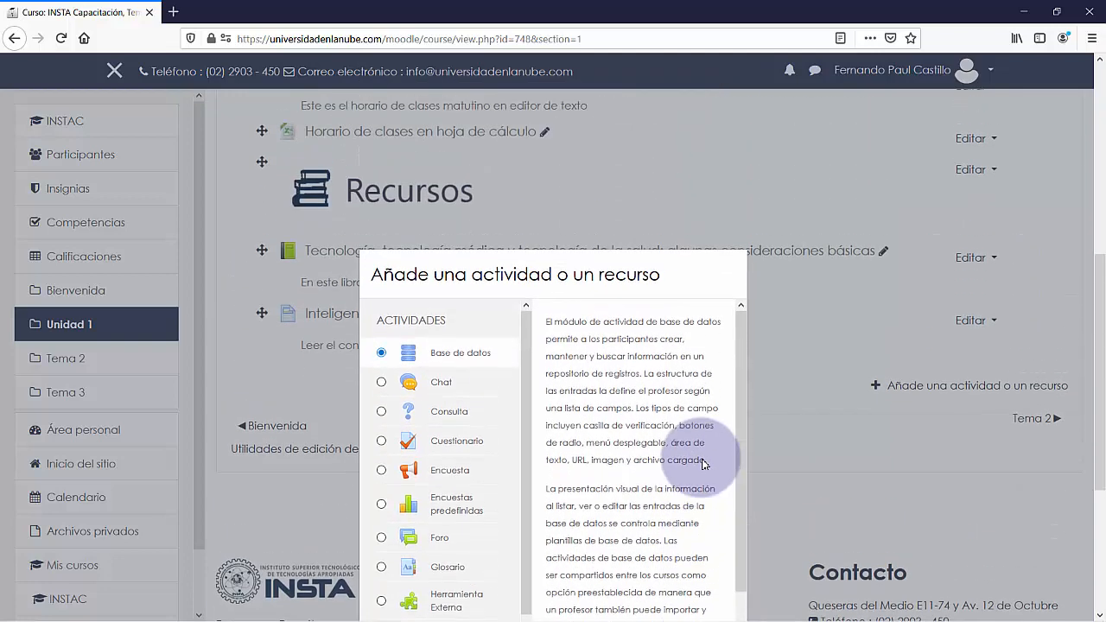
{"action": "scroll", "coordinate": [705, 464], "scroll_direction": "down", "scroll_amount": 5}
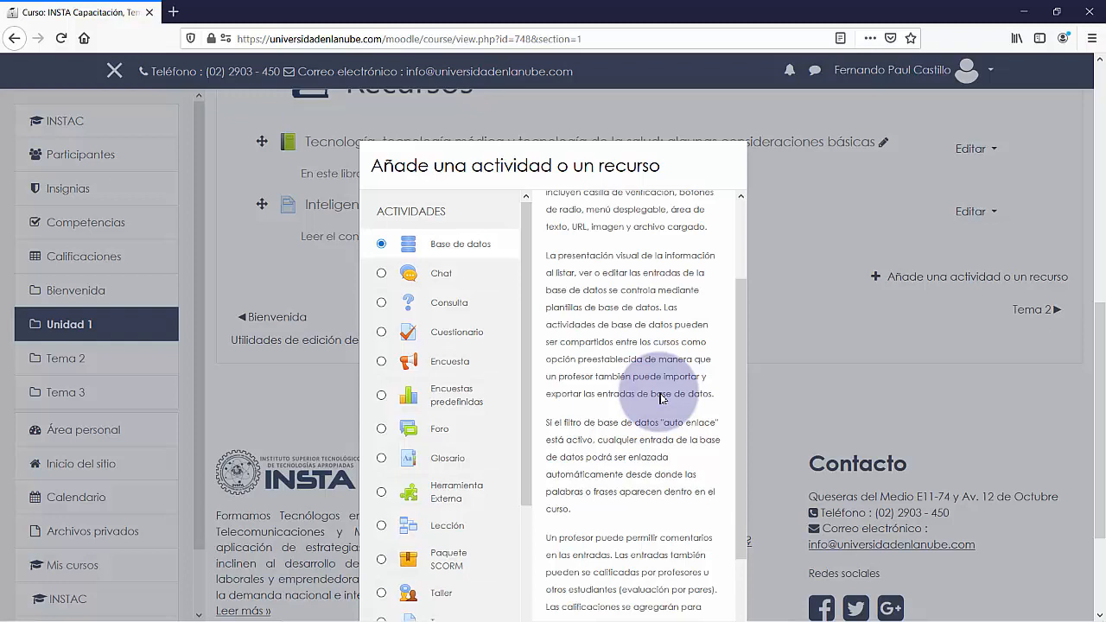
{"action": "scroll", "coordinate": [661, 398], "scroll_direction": "down", "scroll_amount": 10}
{"action": "scroll", "coordinate": [858, 316], "scroll_direction": "down", "scroll_amount": 3}
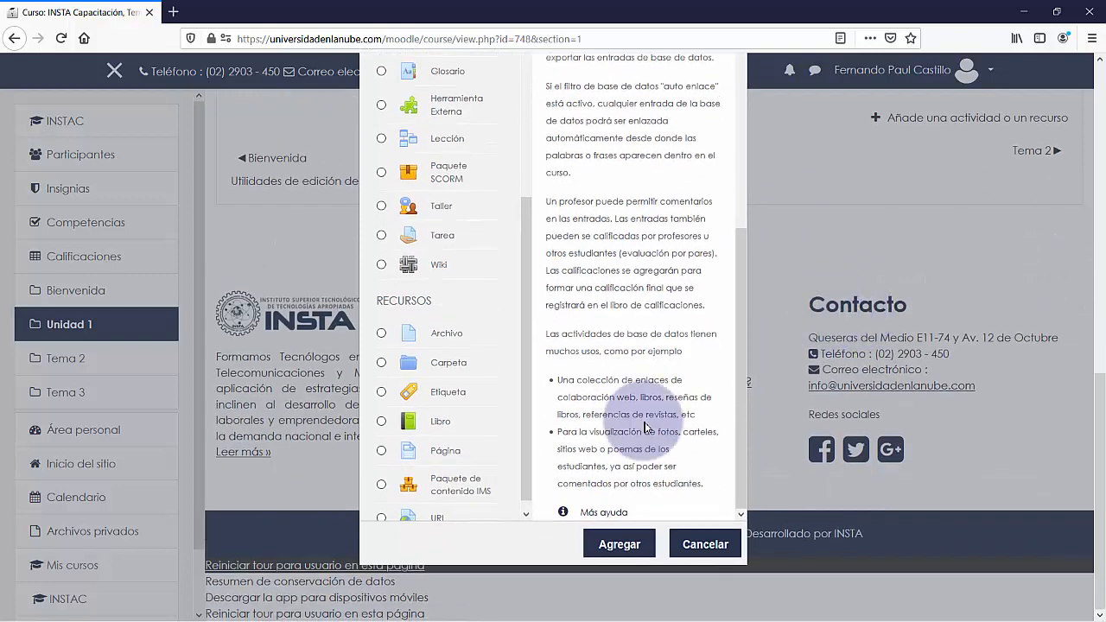
{"action": "left_click", "coordinate": [619, 544]}
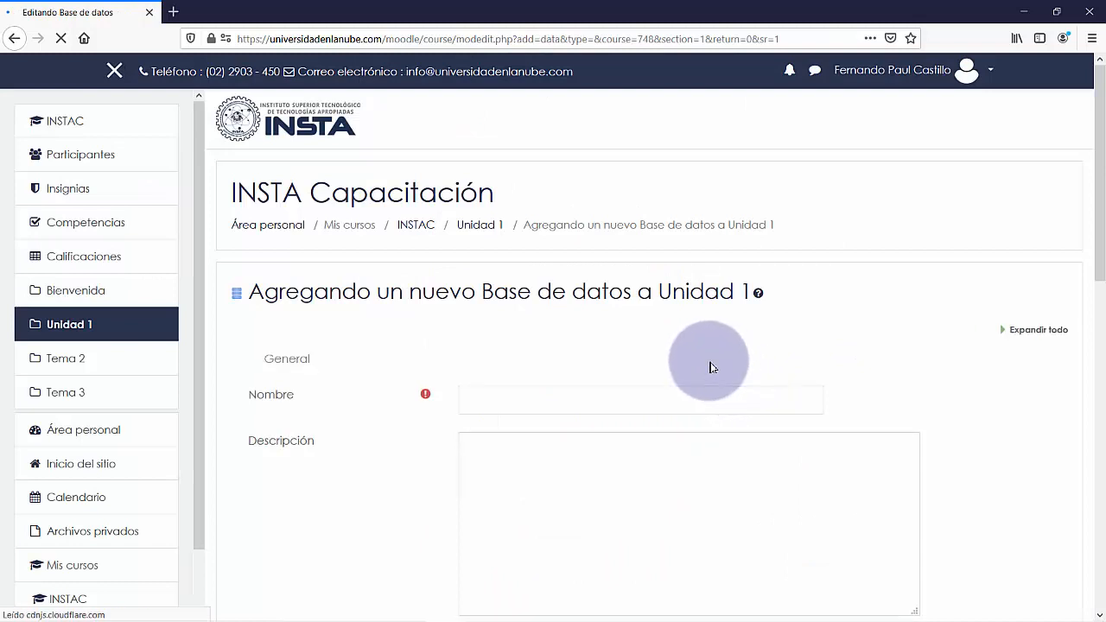
Name the database activity "Base de datos colaborativa"
{"action": "left_click", "coordinate": [586, 388]}
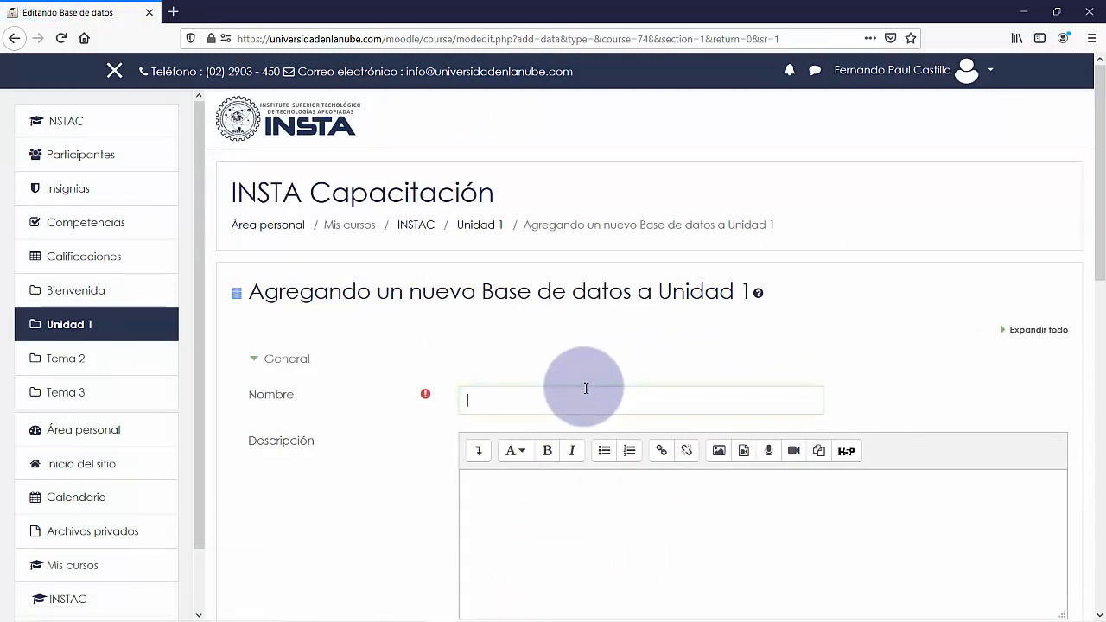
{"action": "type", "text": "Base d"}
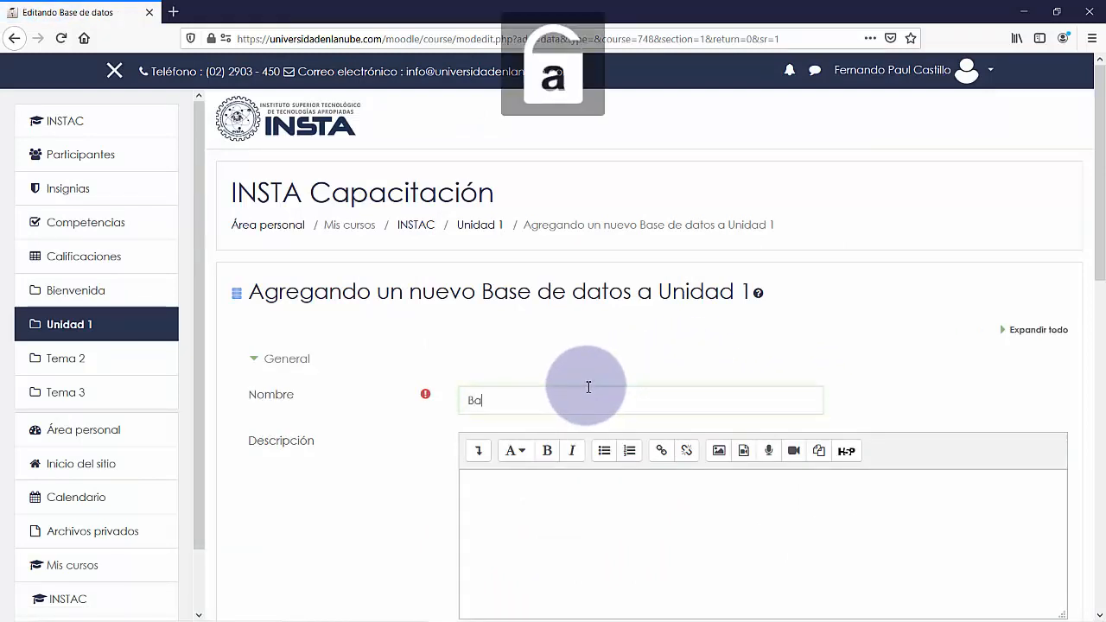
{"action": "key", "text": "BackSpace"}
{"action": "type", "text": "de datos col"}
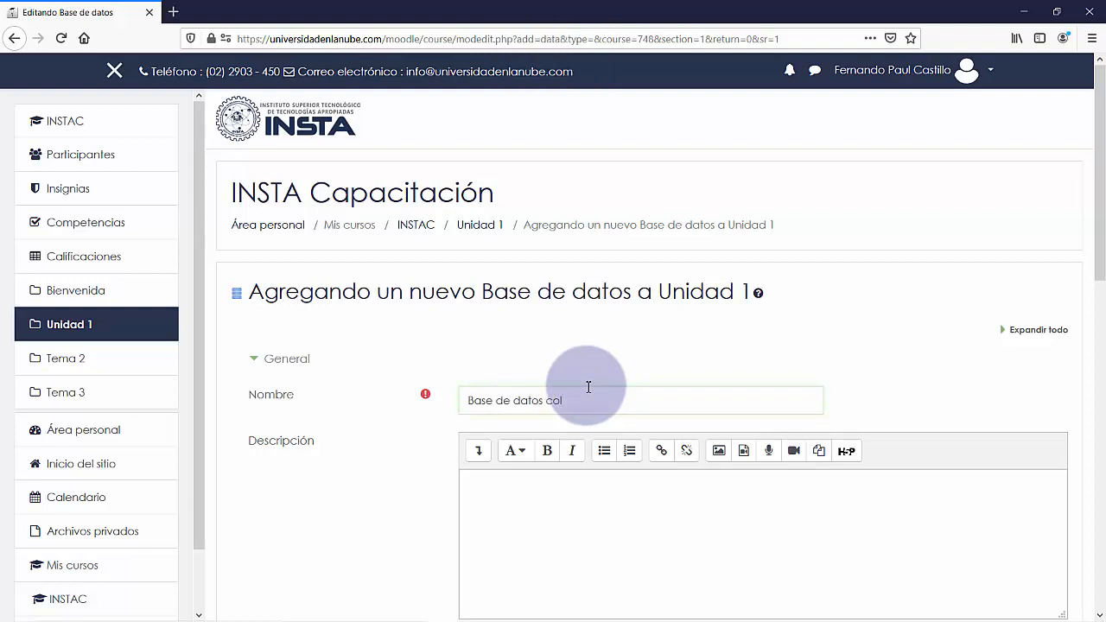
{"action": "type", "text": "aborativa"}
Enter the description "Ingresar al menos dos artículos cientificos acerca de la tecnología." and enable showing it on the course page
{"action": "left_click", "coordinate": [593, 514]}
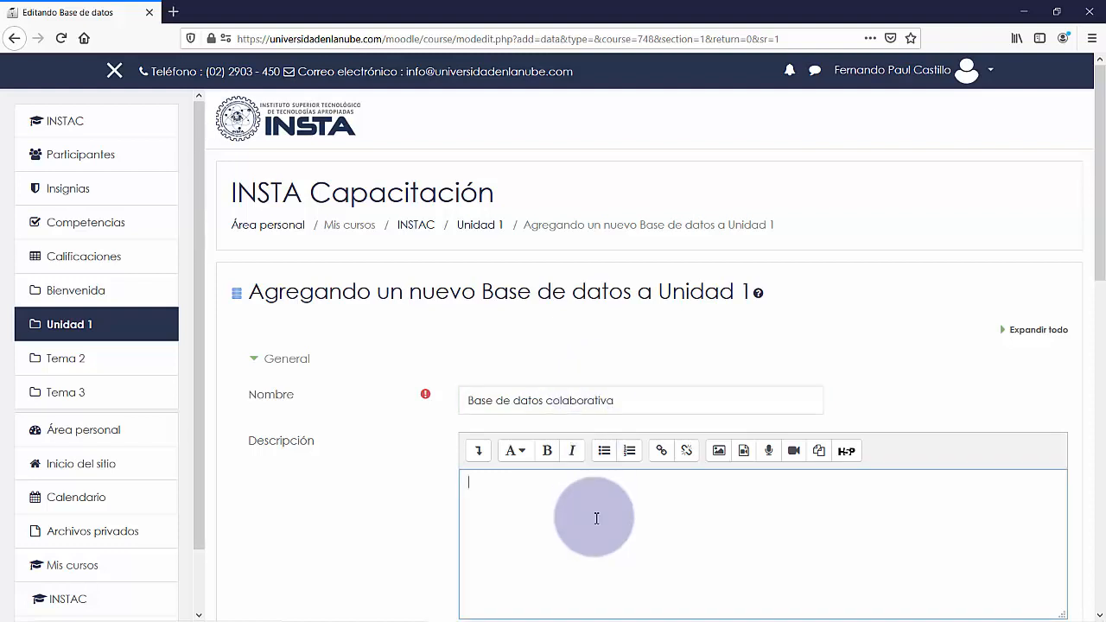
{"action": "scroll", "coordinate": [605, 519], "scroll_direction": "down", "scroll_amount": 3}
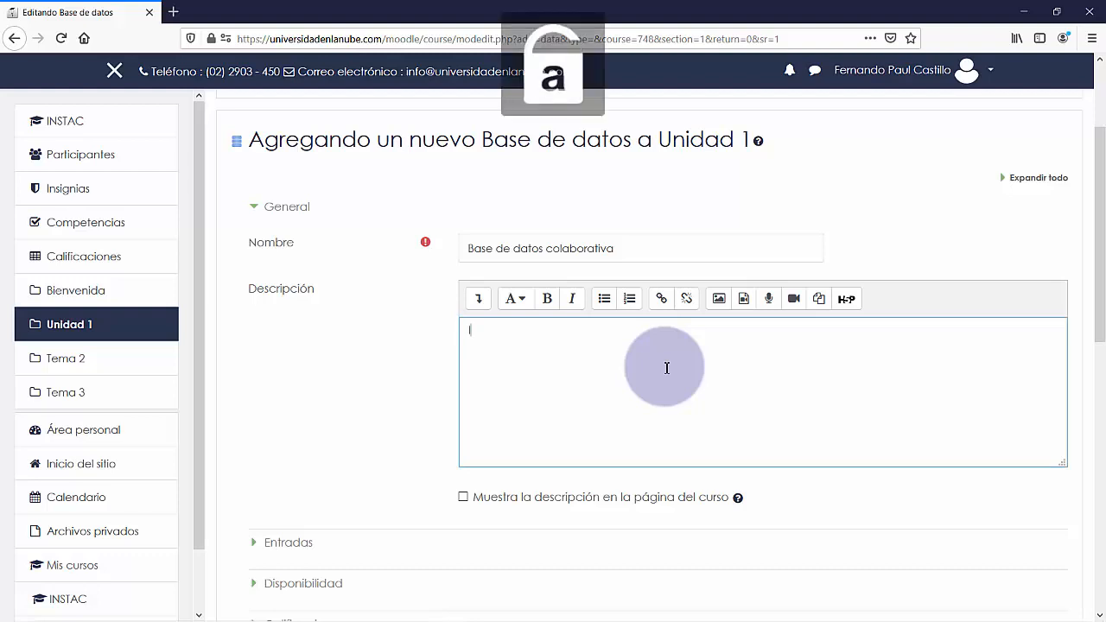
{"action": "type", "text": "Ingresar al men"}
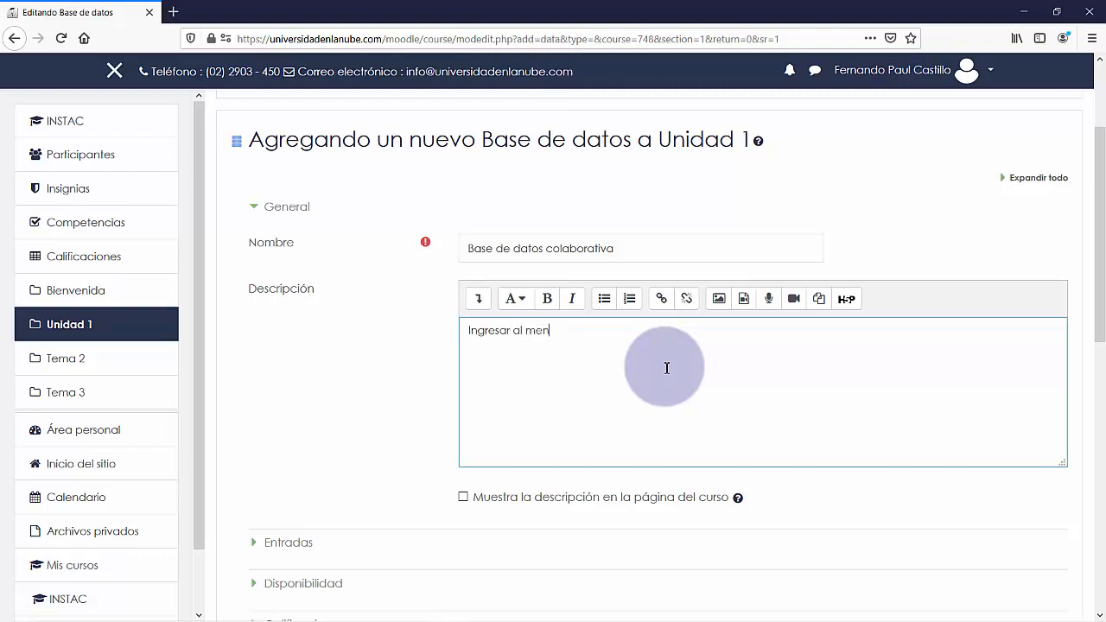
{"action": "type", "text": "os dos artículos cientificos acerca "}
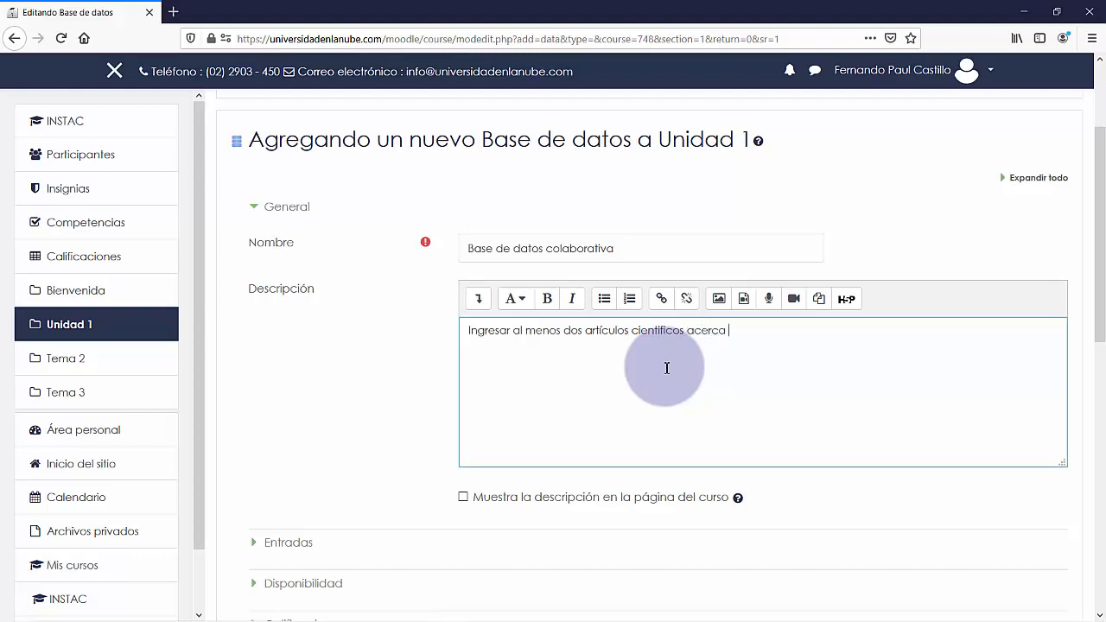
{"action": "type", "text": "de la tecnología."}
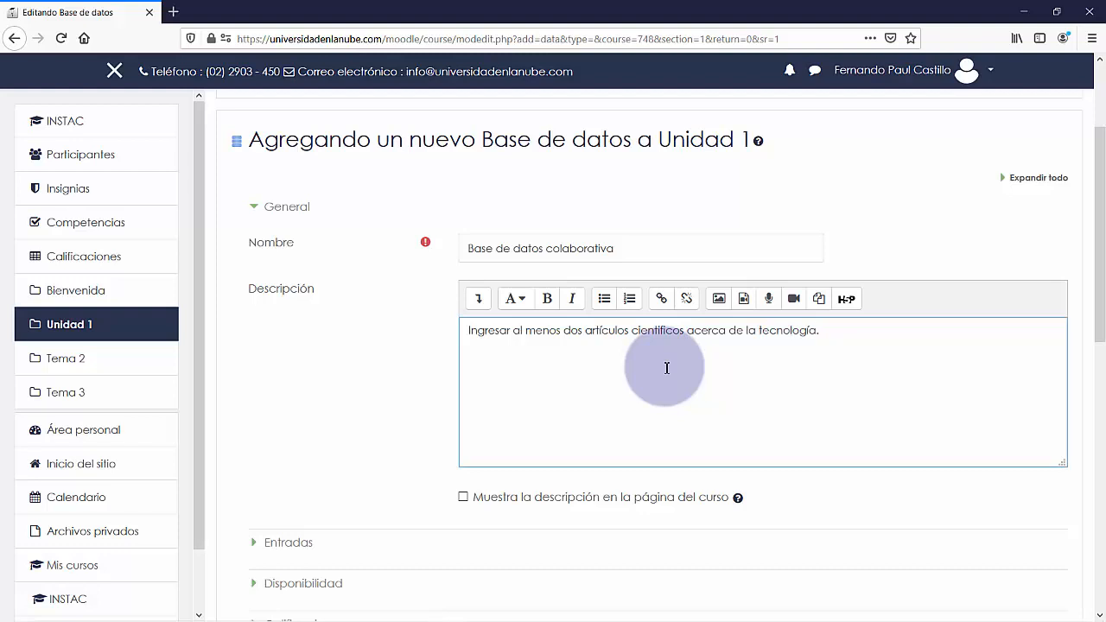
{"action": "left_click", "coordinate": [476, 501]}
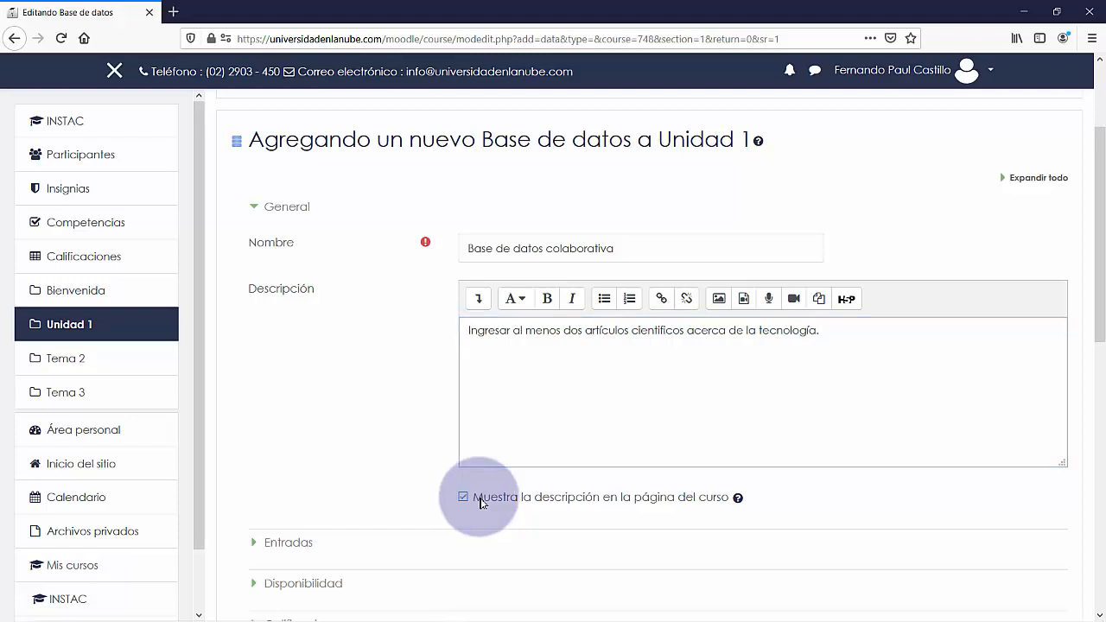
In the Entradas settings, leave required approval at No and set commenting on entries to Sí
{"action": "scroll", "coordinate": [702, 359], "scroll_direction": "down", "scroll_amount": 1}
{"action": "scroll", "coordinate": [701, 359], "scroll_direction": "down", "scroll_amount": 5}
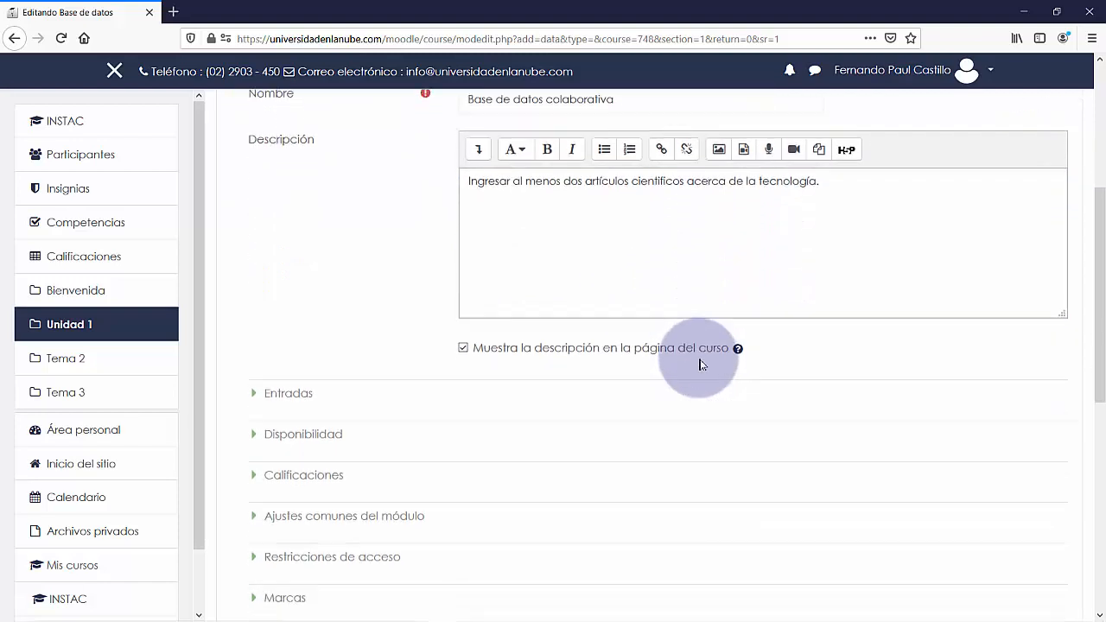
{"action": "left_click", "coordinate": [266, 323]}
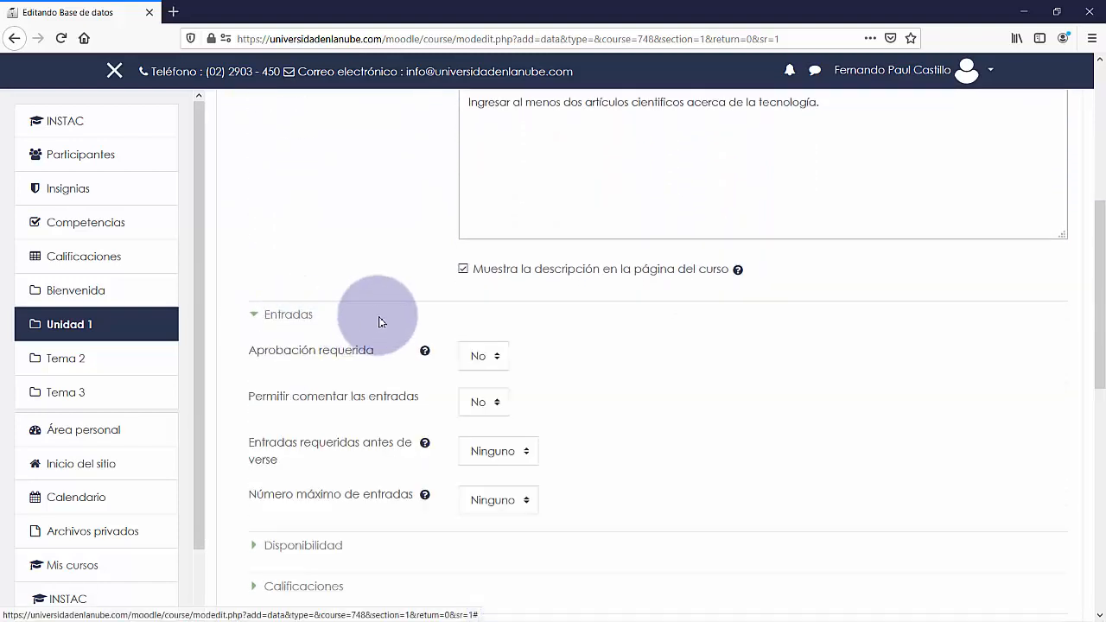
{"action": "scroll", "coordinate": [670, 301], "scroll_direction": "down", "scroll_amount": 2}
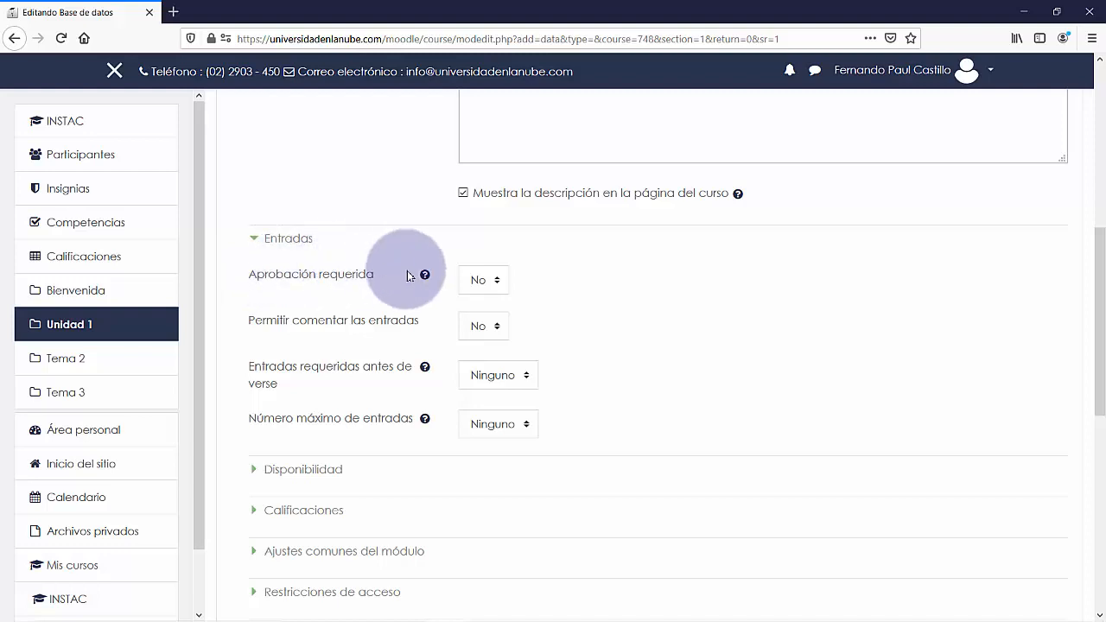
{"action": "left_click", "coordinate": [494, 284]}
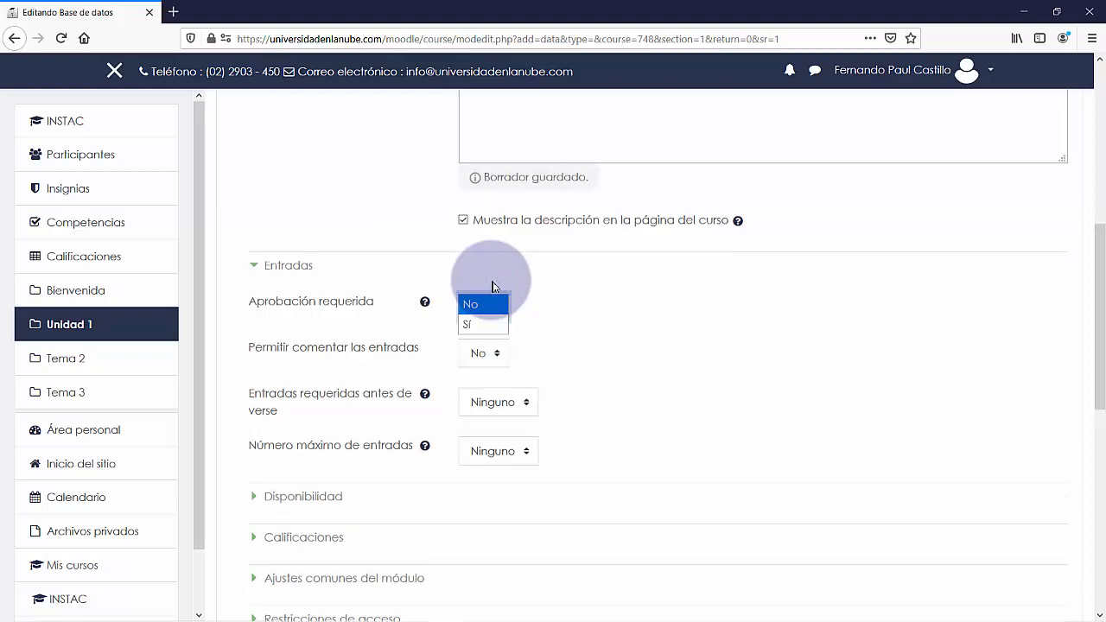
{"action": "left_click", "coordinate": [552, 294]}
{"action": "scroll", "coordinate": [540, 291], "scroll_direction": "down", "scroll_amount": 2}
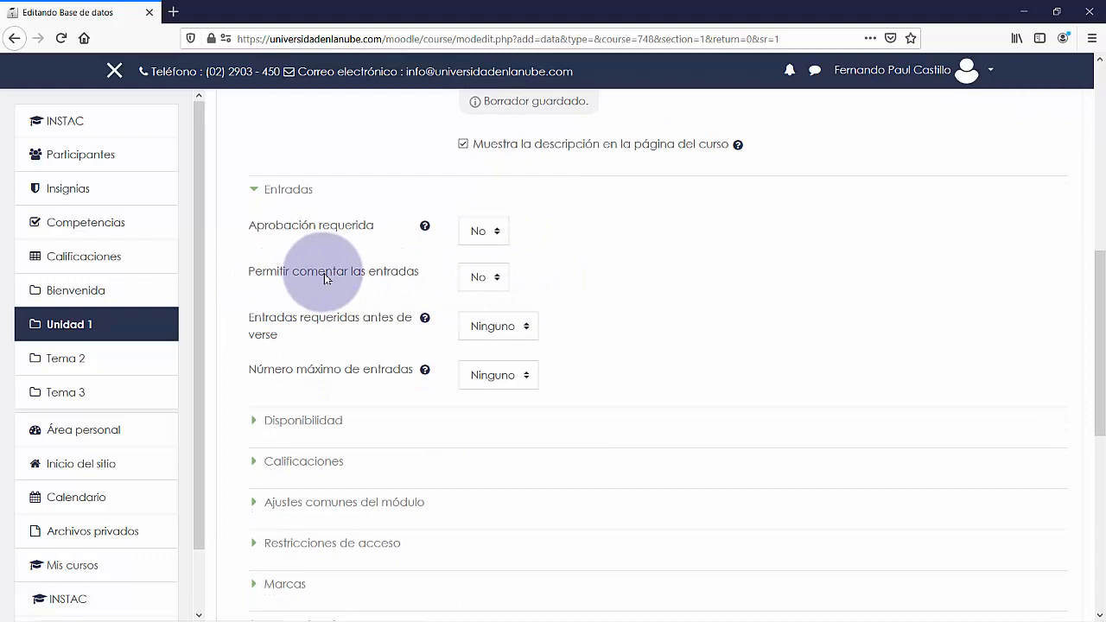
{"action": "left_click", "coordinate": [480, 251]}
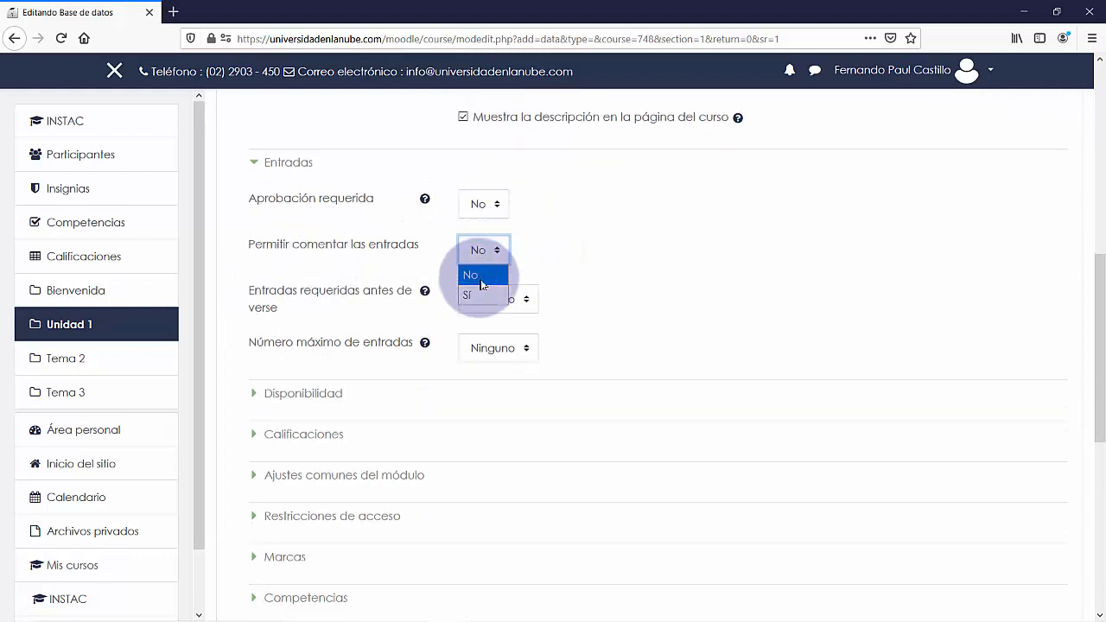
{"action": "left_click", "coordinate": [480, 295]}
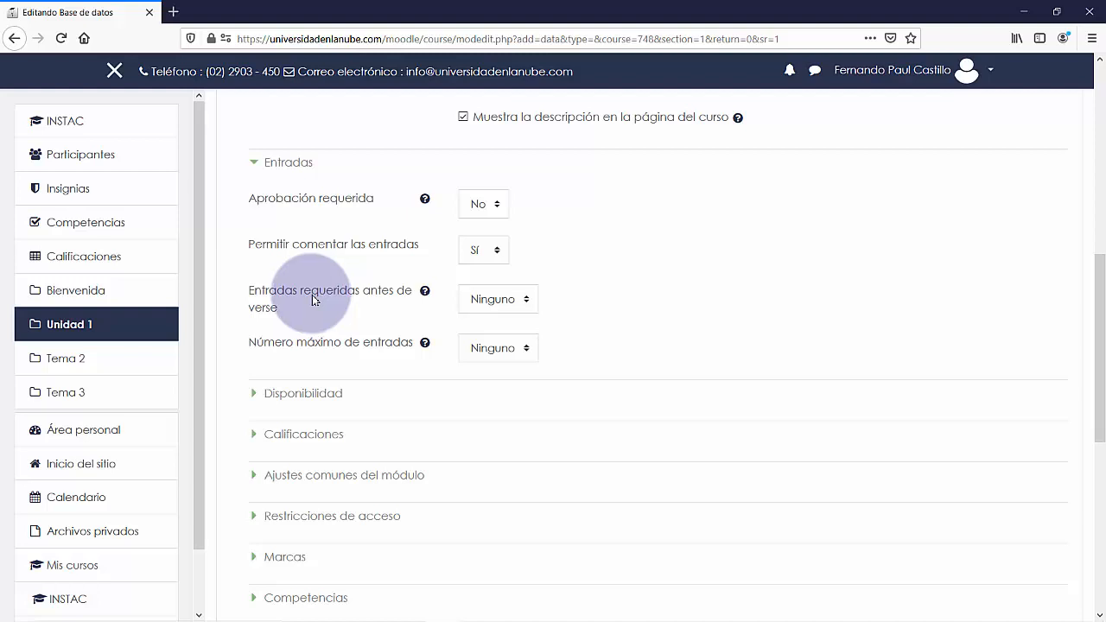
Require 2 entries before viewing and set the maximum number of entries to 3
{"action": "left_click", "coordinate": [493, 304]}
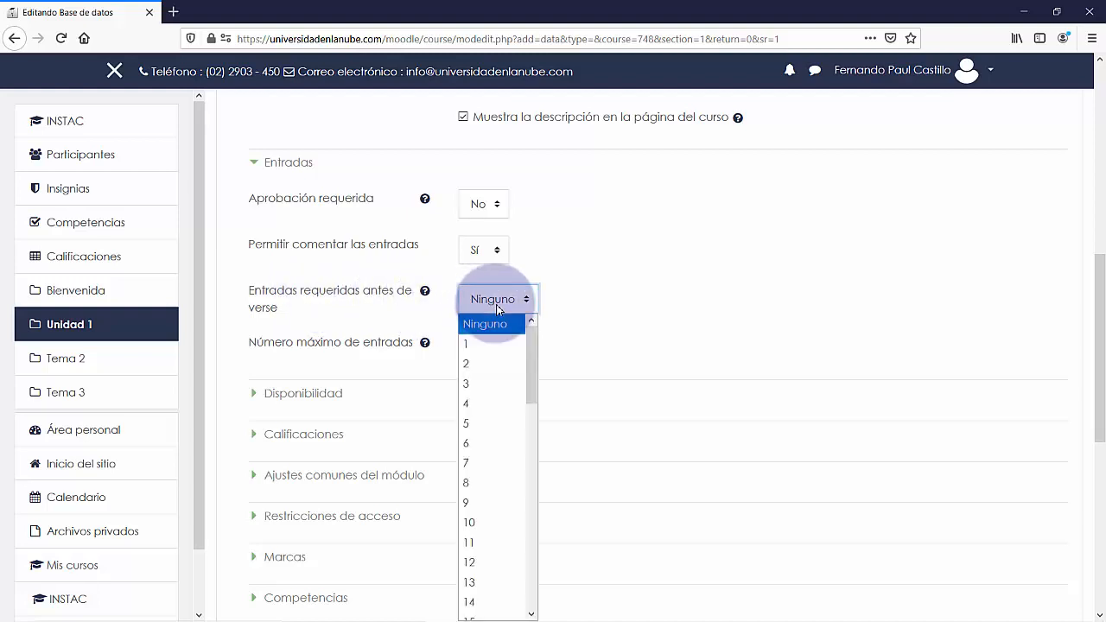
{"action": "left_click", "coordinate": [493, 366]}
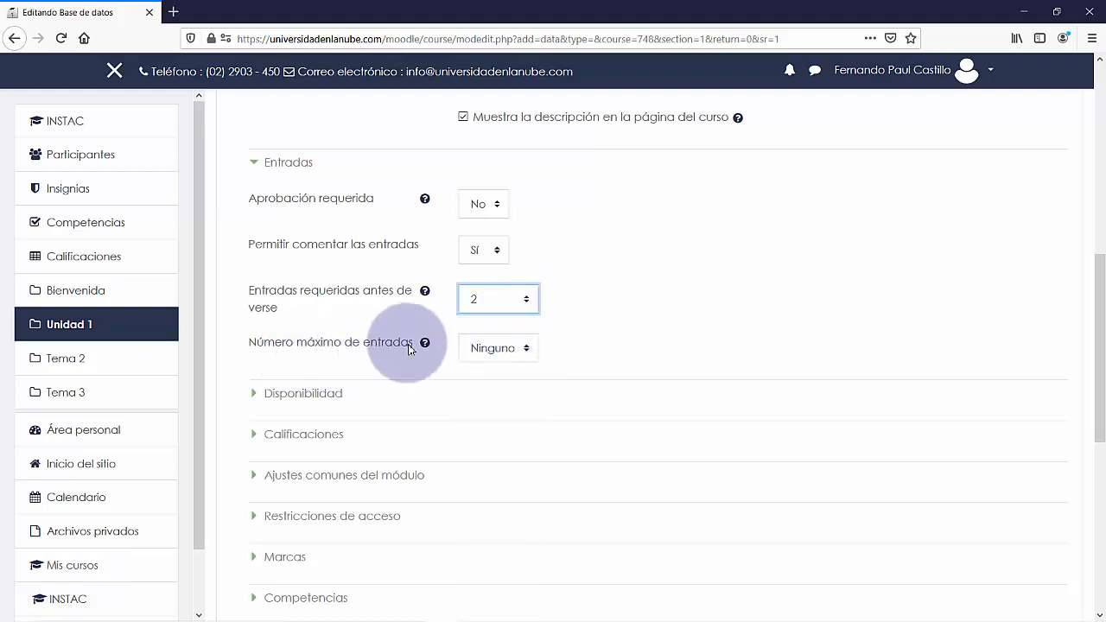
{"action": "left_click", "coordinate": [529, 351]}
{"action": "left_click", "coordinate": [485, 122]}
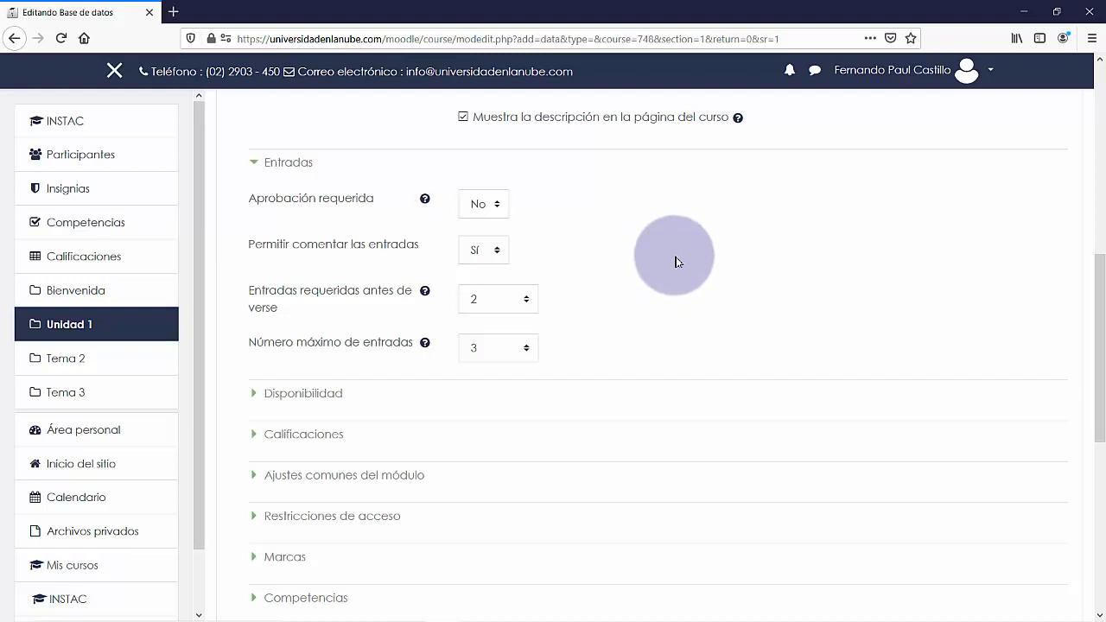
Expand the Disponibilidad settings and review the availability and read-only date options
{"action": "scroll", "coordinate": [674, 256], "scroll_direction": "down", "scroll_amount": 3}
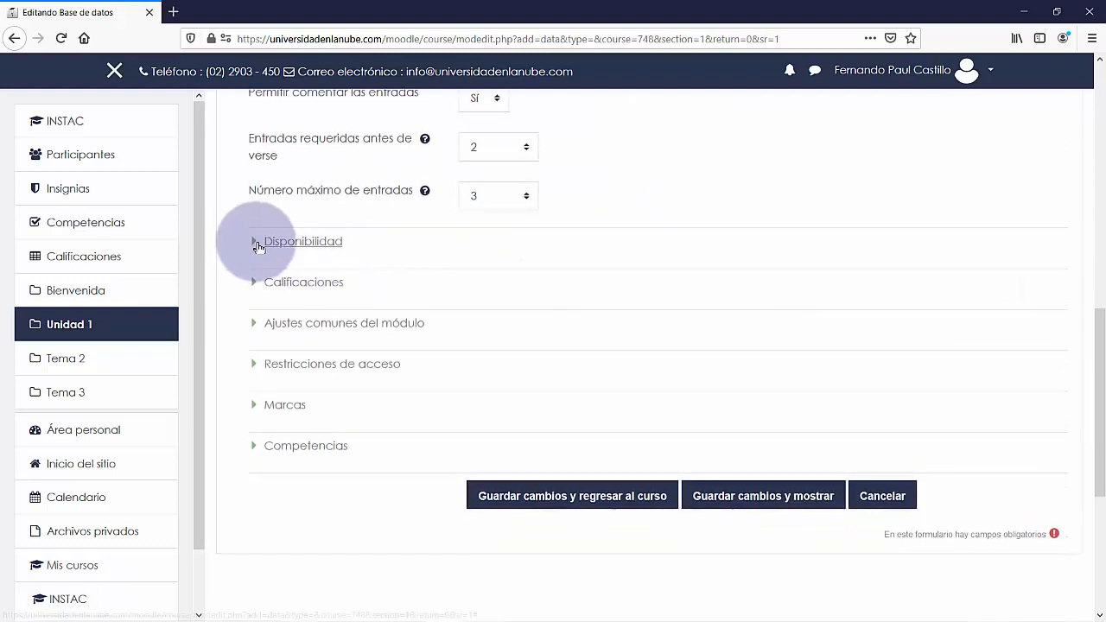
{"action": "left_click", "coordinate": [256, 243]}
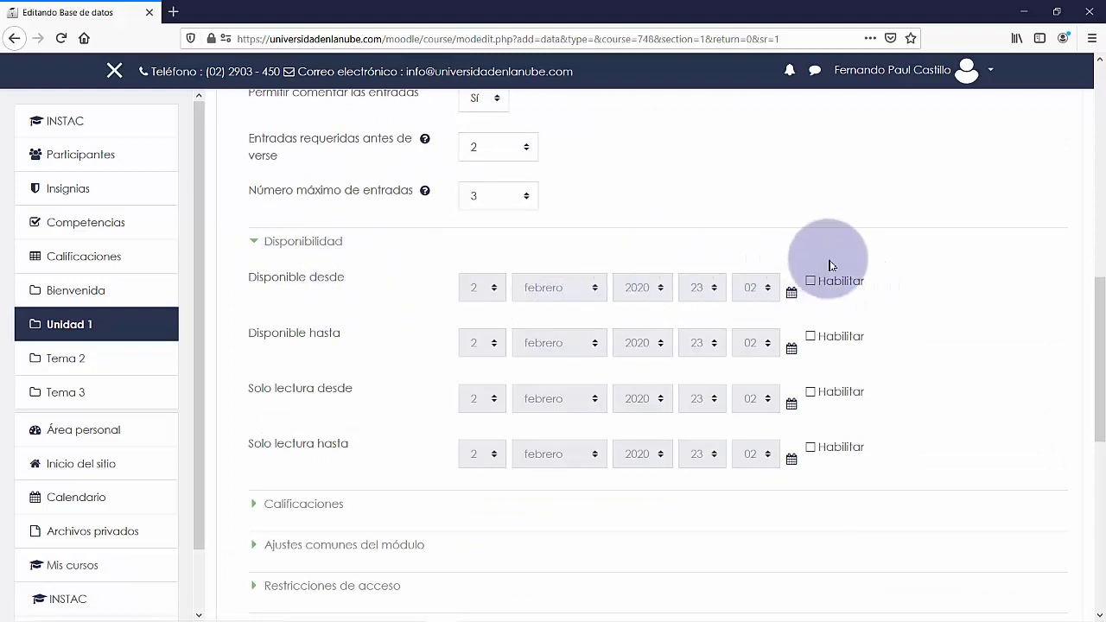
{"action": "scroll", "coordinate": [843, 261], "scroll_direction": "down", "scroll_amount": 3}
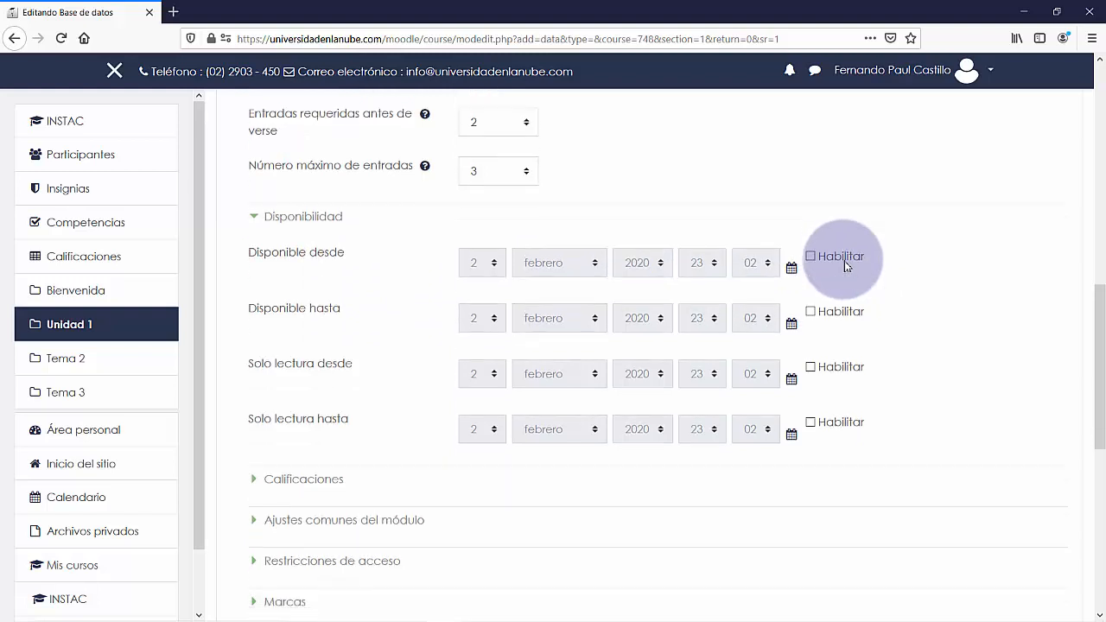
In the Calificaciones settings, set the aggregation type to Calificación máxima
{"action": "left_click", "coordinate": [256, 355]}
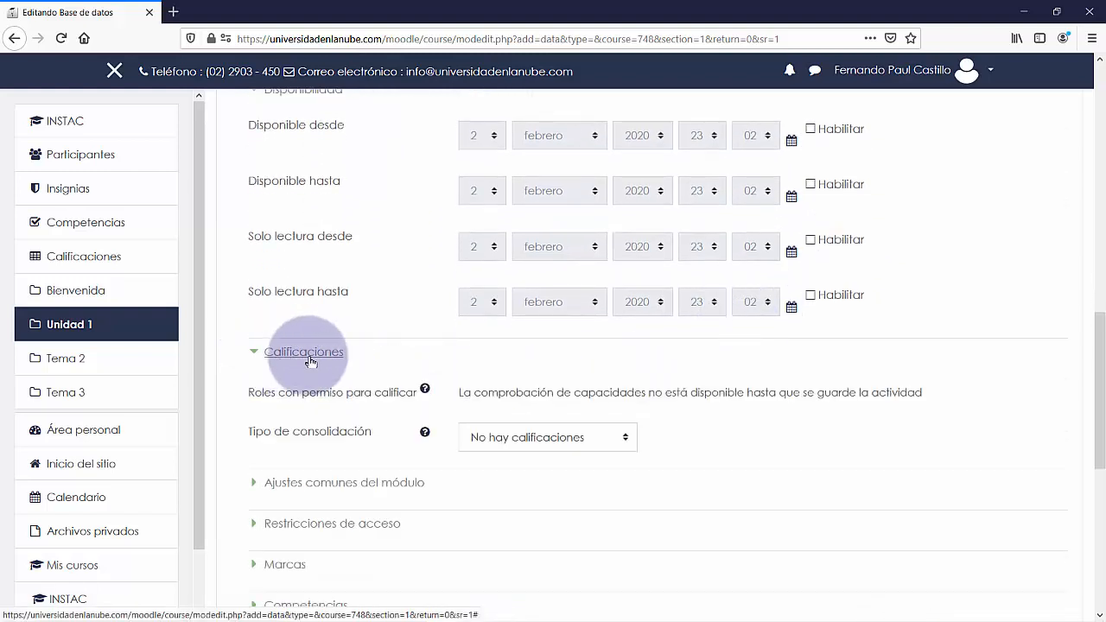
{"action": "scroll", "coordinate": [618, 363], "scroll_direction": "down", "scroll_amount": 2}
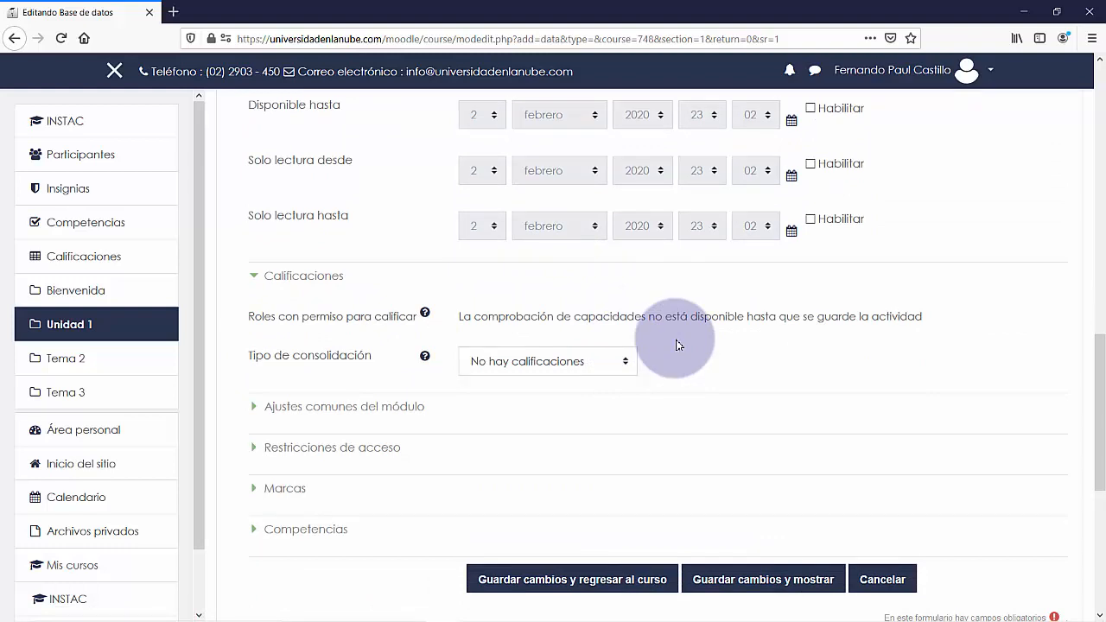
{"action": "left_click", "coordinate": [585, 365]}
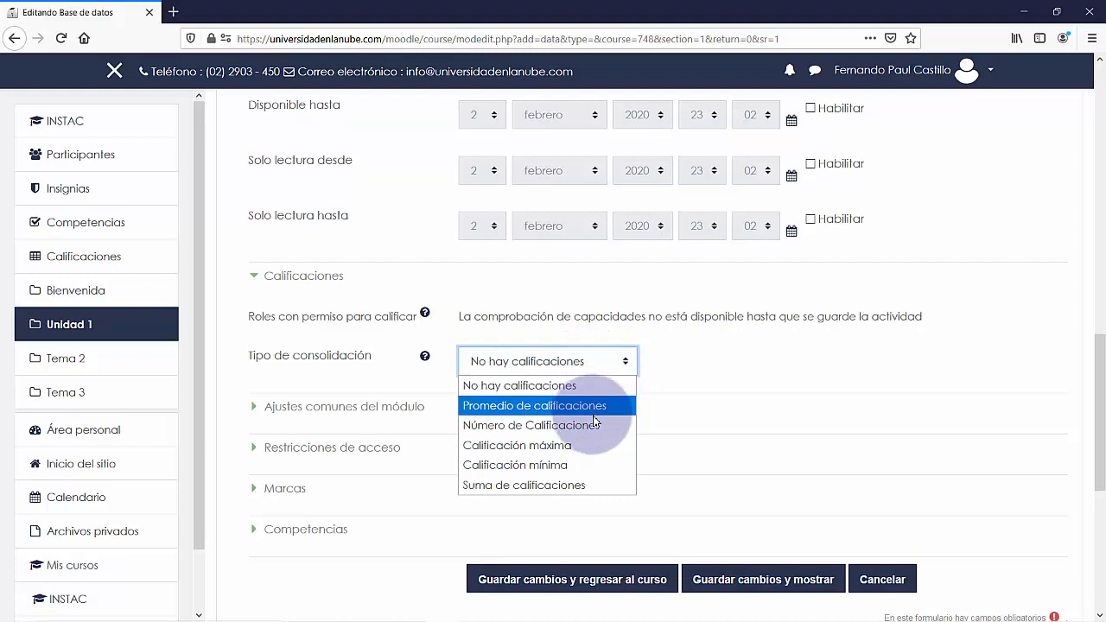
{"action": "left_click", "coordinate": [594, 443]}
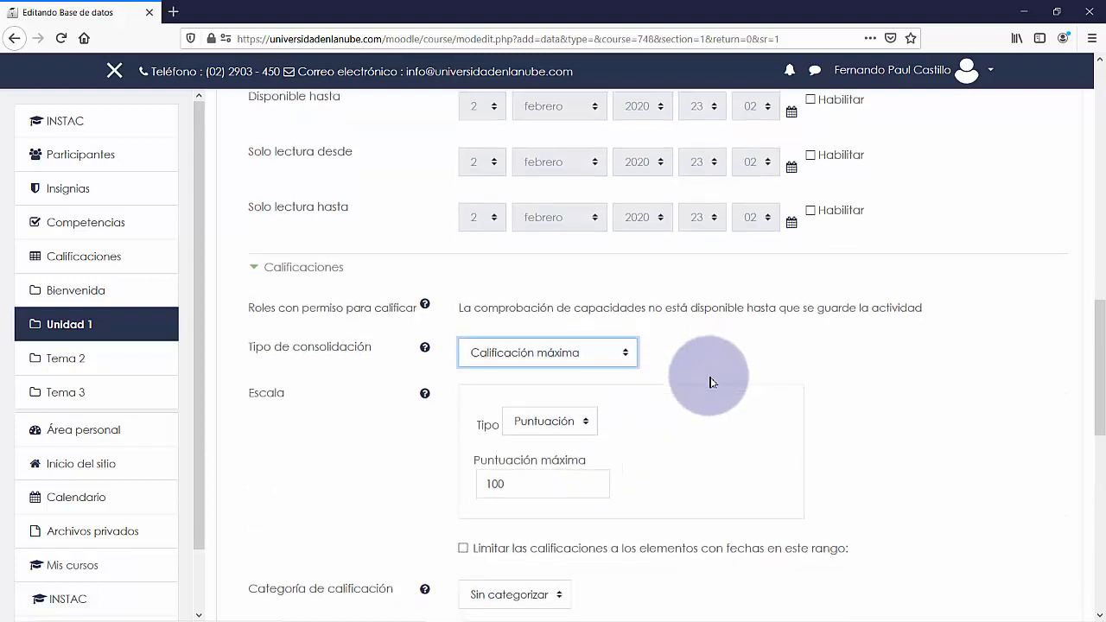
Set the maximum score (Puntuación máxima) of the grading scale to 20
{"action": "scroll", "coordinate": [606, 368], "scroll_direction": "down", "scroll_amount": 2}
{"action": "left_click_drag", "start_coordinate": [606, 416], "coordinate": [443, 416]}
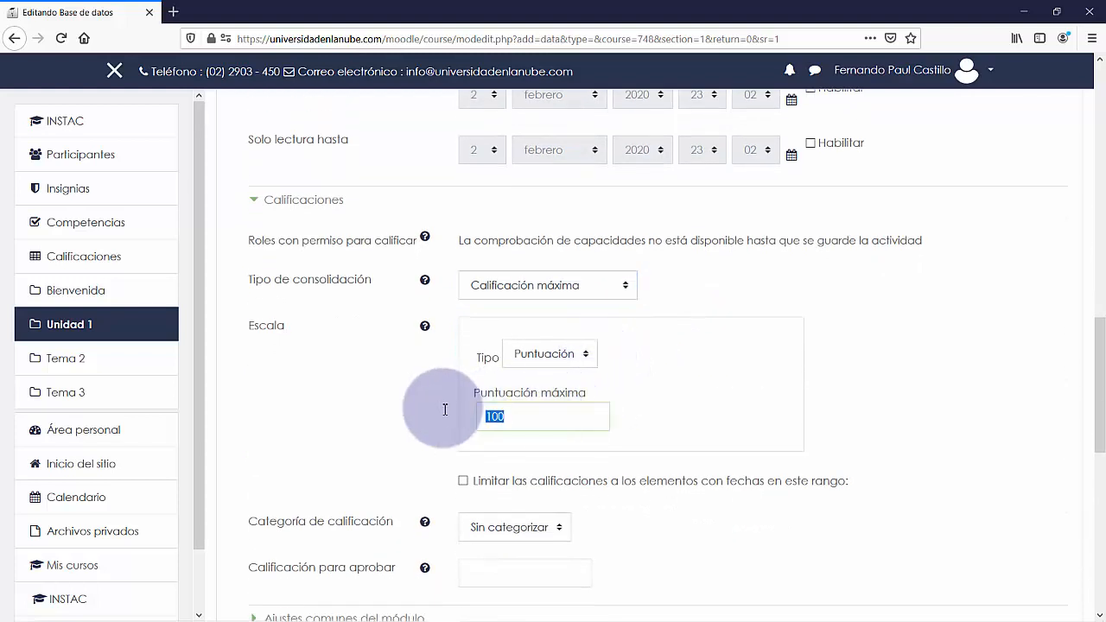
{"action": "type", "text": "20"}
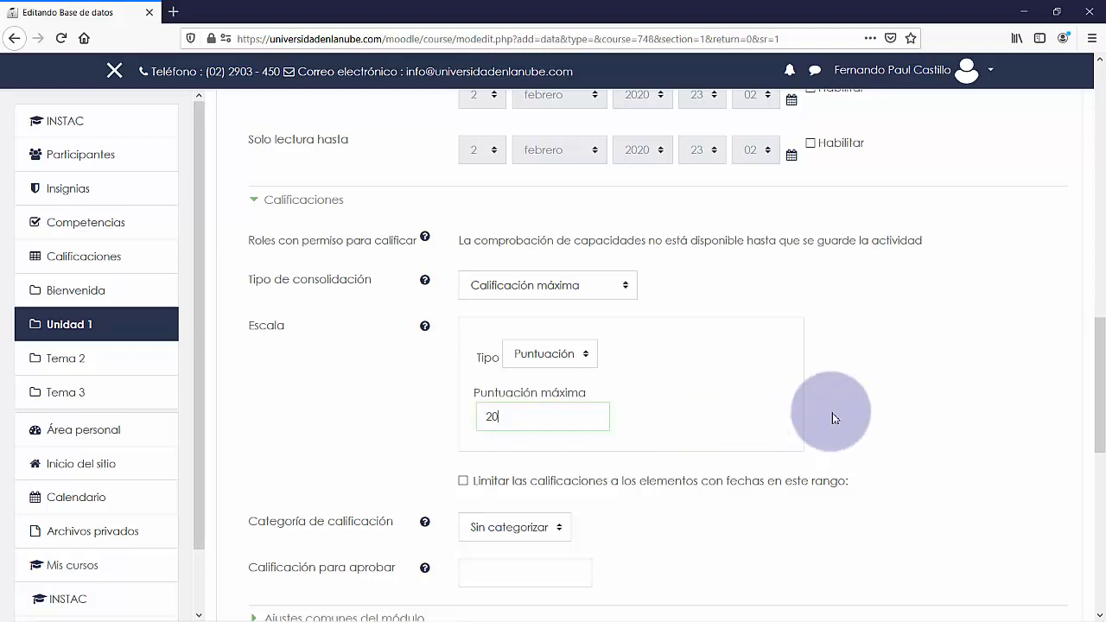
{"action": "left_click", "coordinate": [842, 393]}
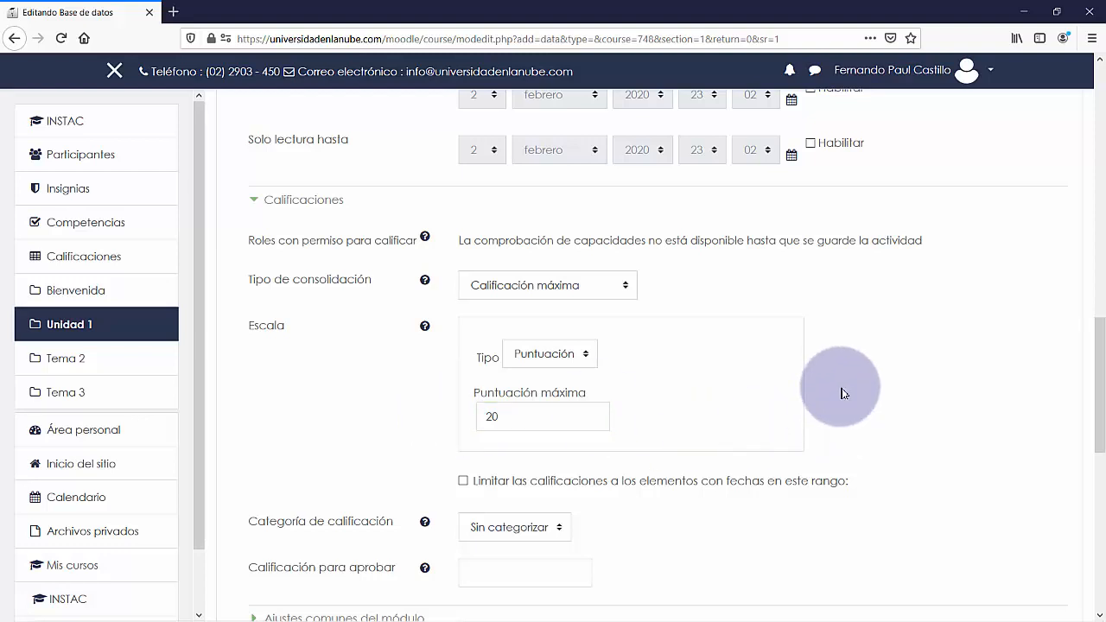
Review the available scale types, aggregation types and grade category options in the Calificaciones settings
{"action": "left_click", "coordinate": [586, 358]}
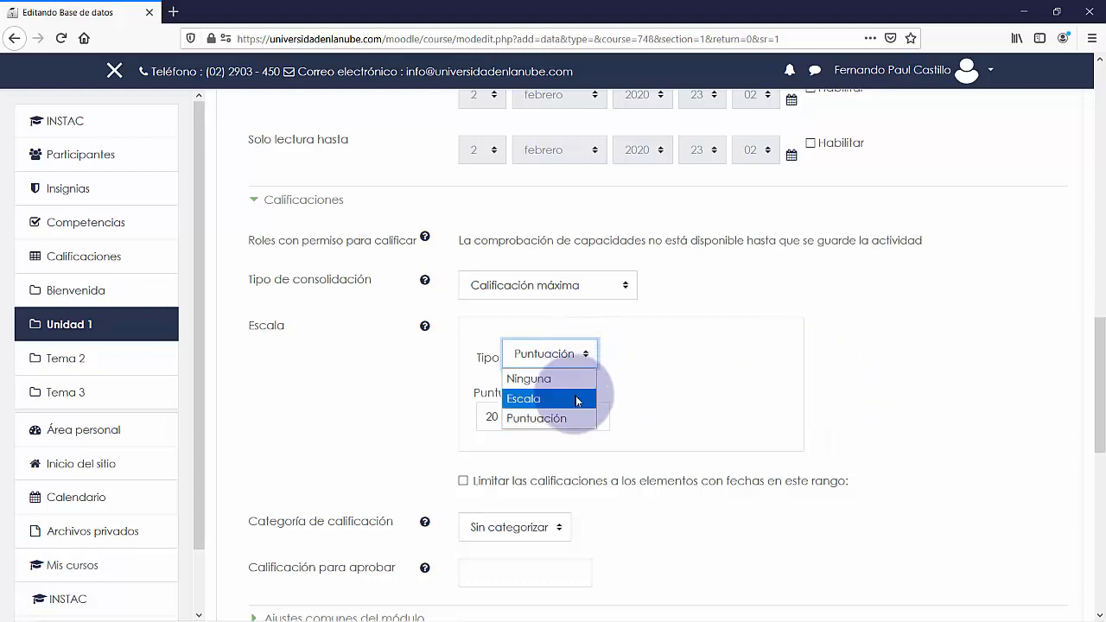
{"action": "left_click", "coordinate": [649, 388]}
{"action": "left_click", "coordinate": [619, 289]}
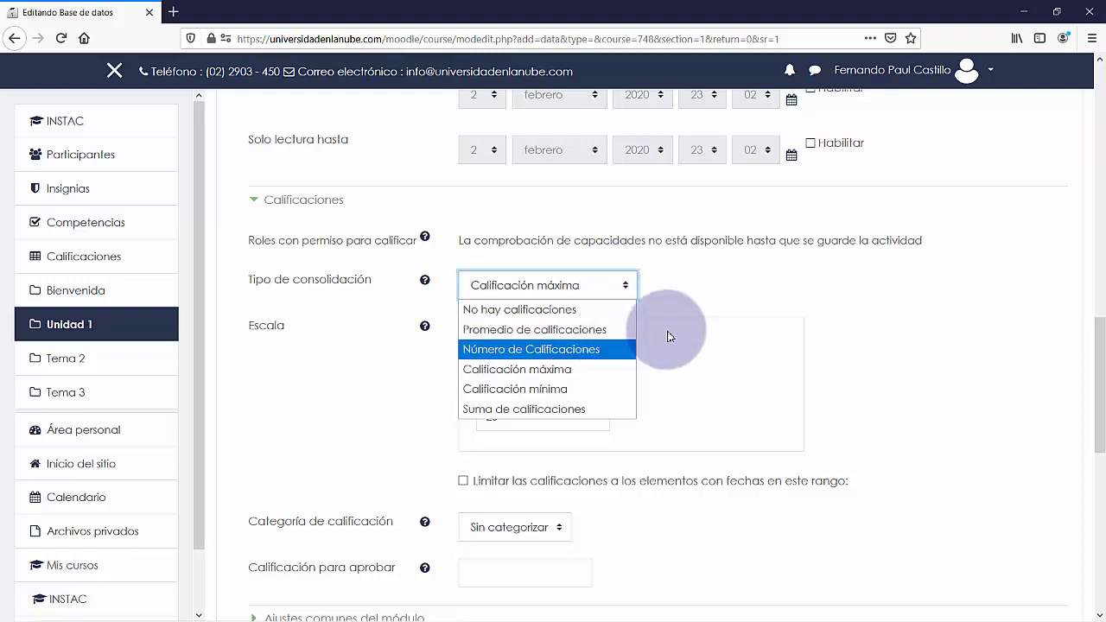
{"action": "left_click", "coordinate": [787, 288]}
{"action": "scroll", "coordinate": [802, 289], "scroll_direction": "down", "scroll_amount": 1}
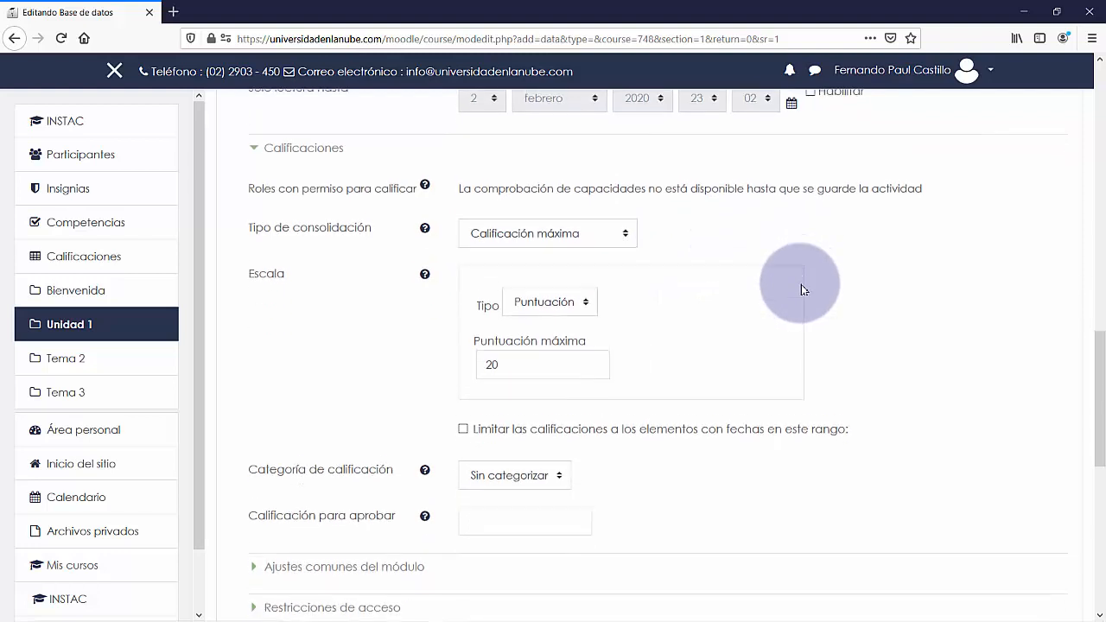
{"action": "left_click", "coordinate": [563, 454]}
{"action": "left_click", "coordinate": [568, 460]}
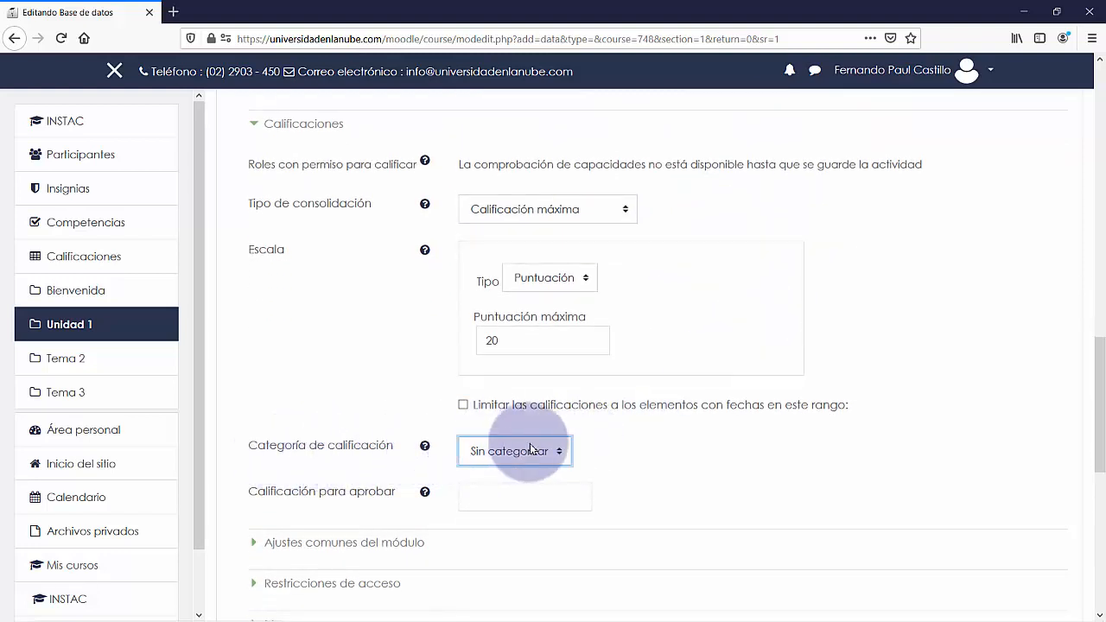
{"action": "left_click", "coordinate": [652, 448]}
{"action": "scroll", "coordinate": [650, 447], "scroll_direction": "down", "scroll_amount": 2}
{"action": "right_click", "coordinate": [652, 445]}
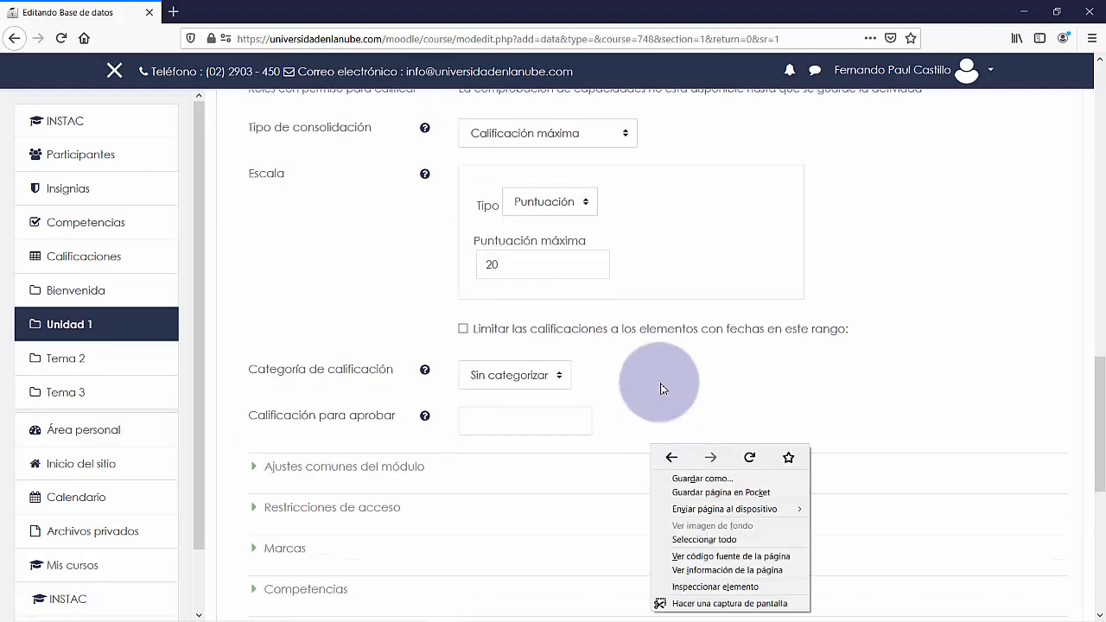
{"action": "left_click", "coordinate": [661, 389]}
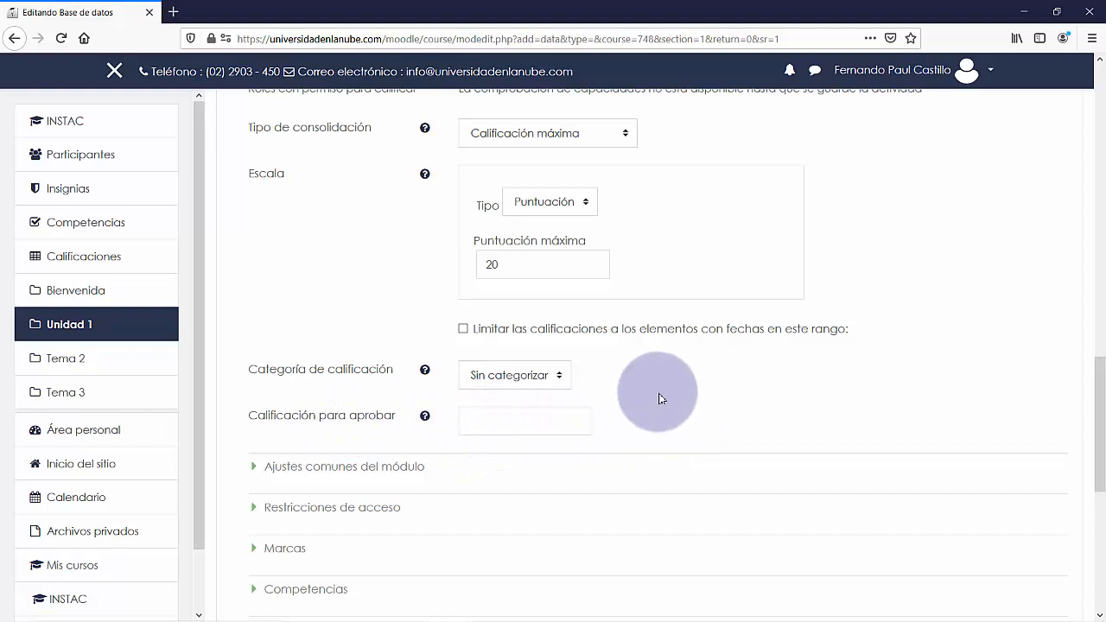
Expand Ajustes comunes del módulo and review its availability, ID number and group mode settings
{"action": "scroll", "coordinate": [658, 398], "scroll_direction": "down", "scroll_amount": 2}
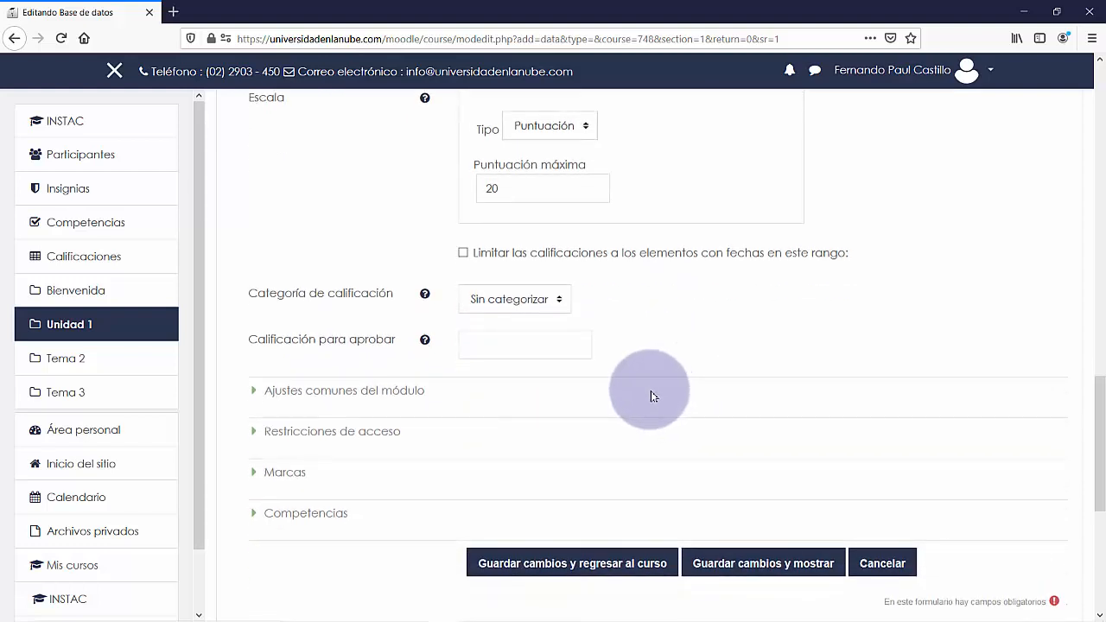
{"action": "left_click", "coordinate": [400, 394]}
{"action": "scroll", "coordinate": [712, 370], "scroll_direction": "down", "scroll_amount": 2}
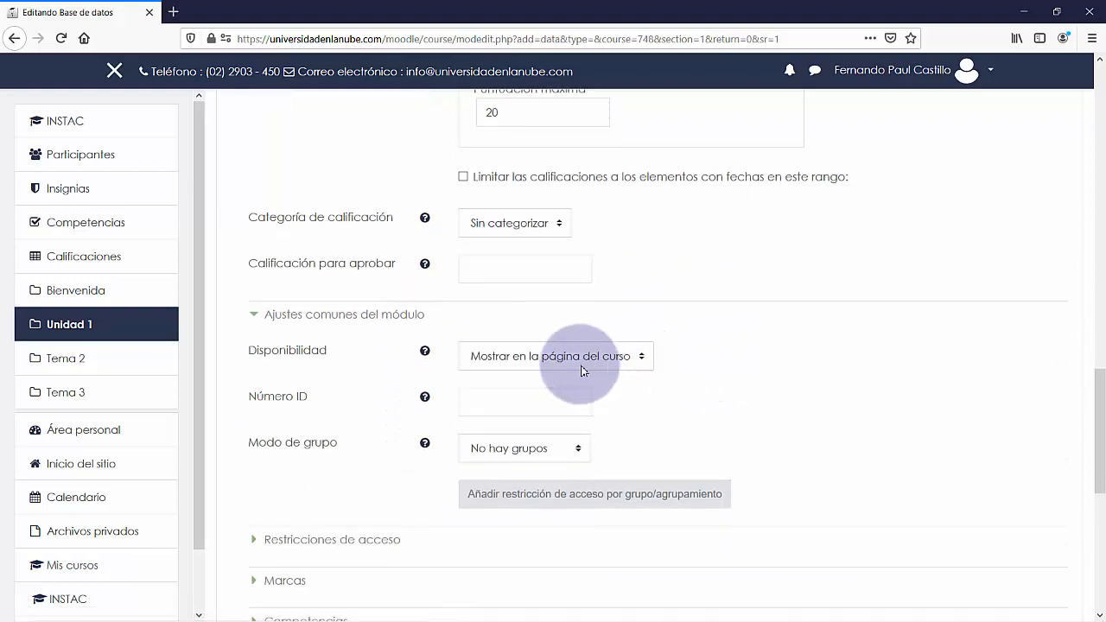
{"action": "left_click", "coordinate": [547, 367]}
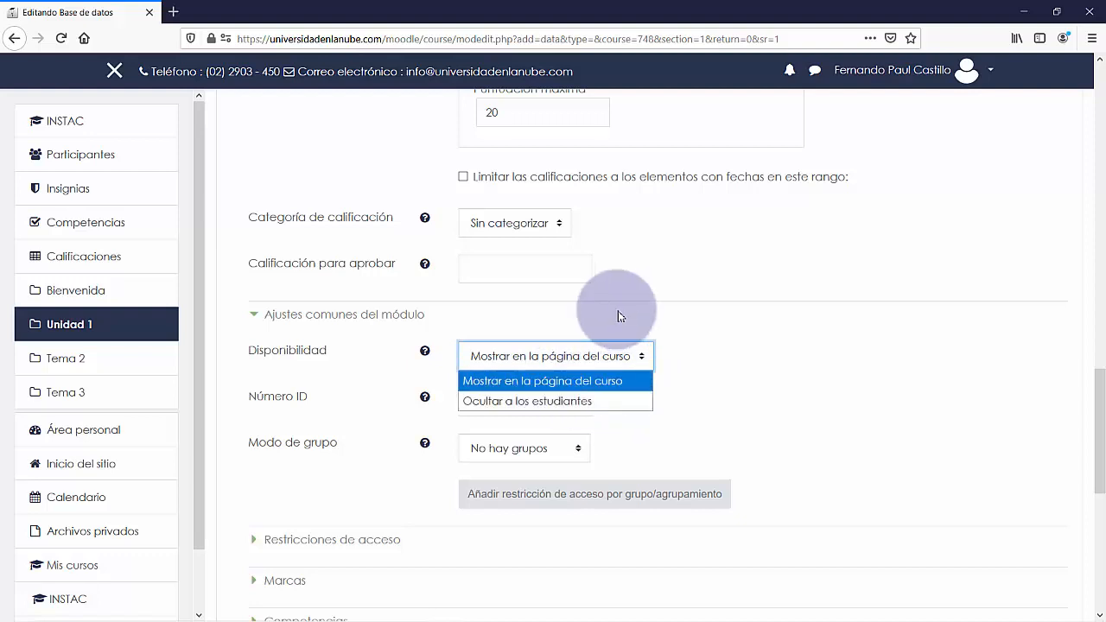
{"action": "left_click", "coordinate": [722, 355]}
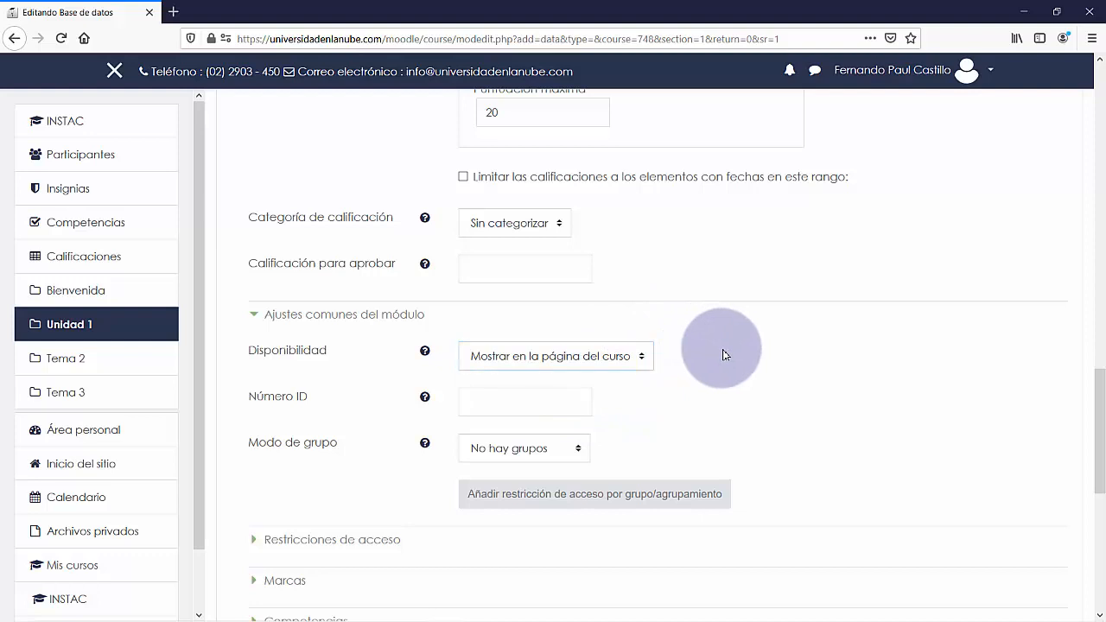
{"action": "scroll", "coordinate": [605, 350], "scroll_direction": "down", "scroll_amount": 2}
{"action": "left_click", "coordinate": [541, 327]}
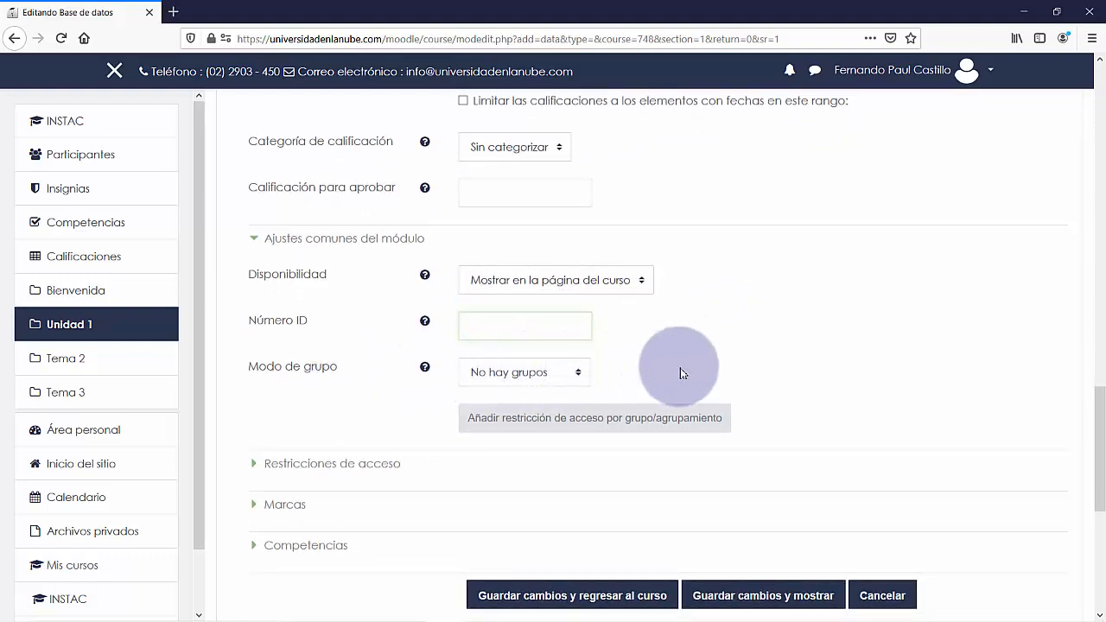
{"action": "left_click", "coordinate": [716, 358]}
{"action": "scroll", "coordinate": [605, 380], "scroll_direction": "down", "scroll_amount": 2}
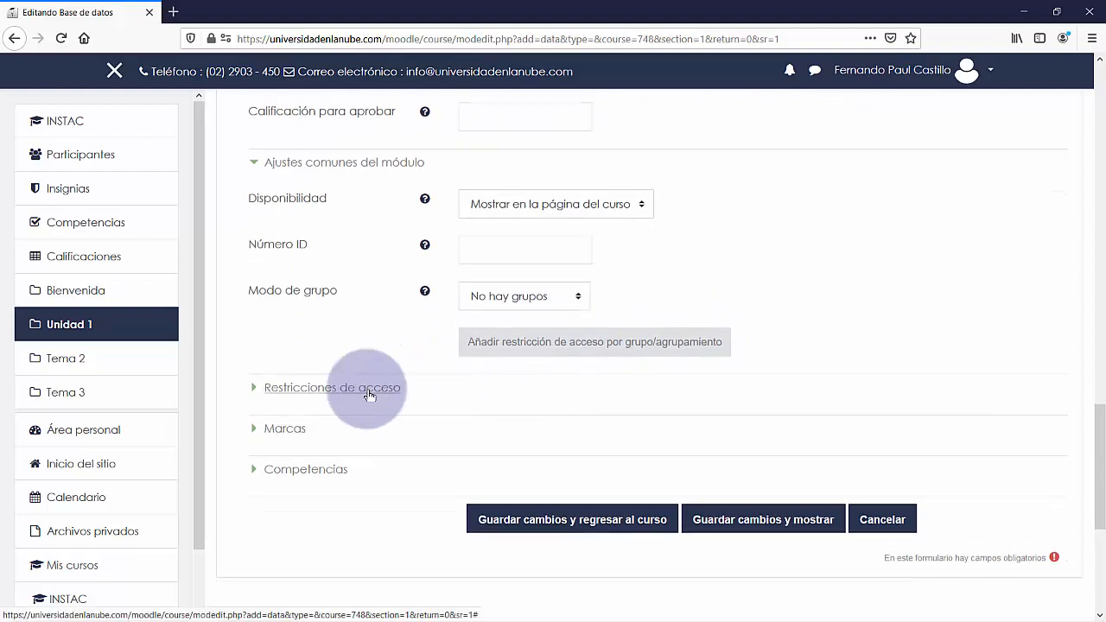
{"action": "scroll", "coordinate": [432, 391], "scroll_direction": "down", "scroll_amount": 2}
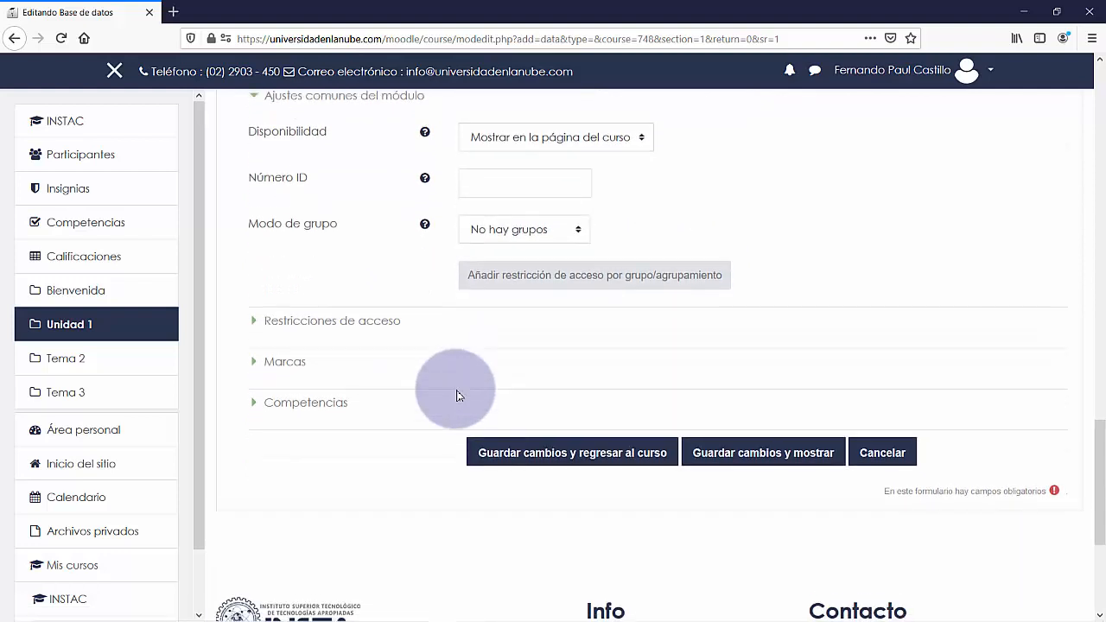
Add the tags "Base de datos", "Artículos científicos" and "Tecnología" to the activity under Marcas
{"action": "left_click", "coordinate": [286, 354]}
{"action": "left_click", "coordinate": [506, 428]}
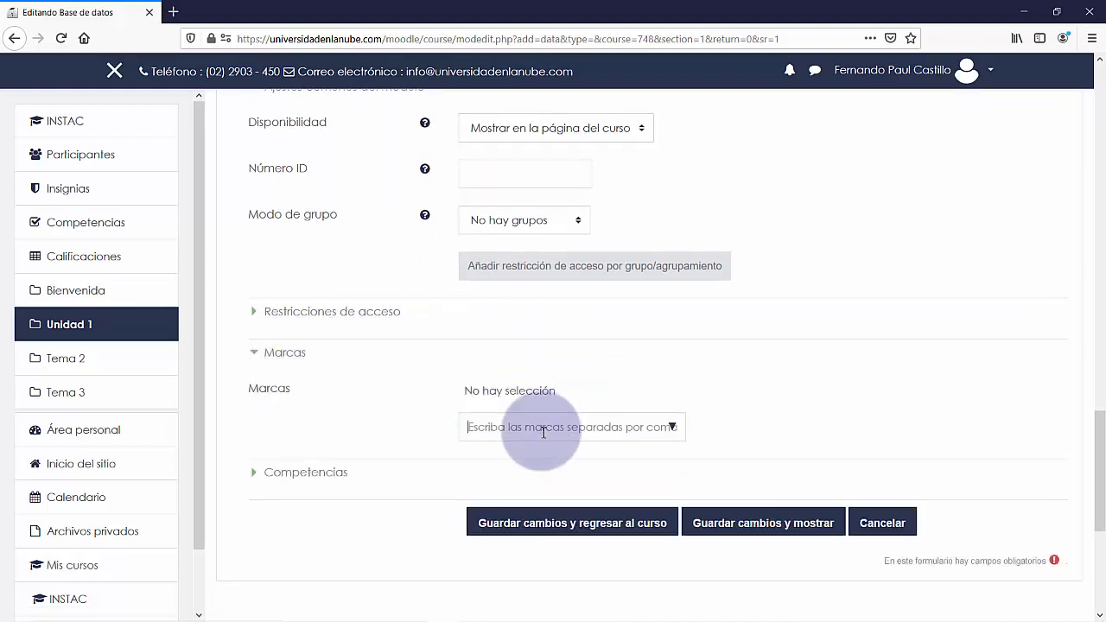
{"action": "type", "text": "Base"}
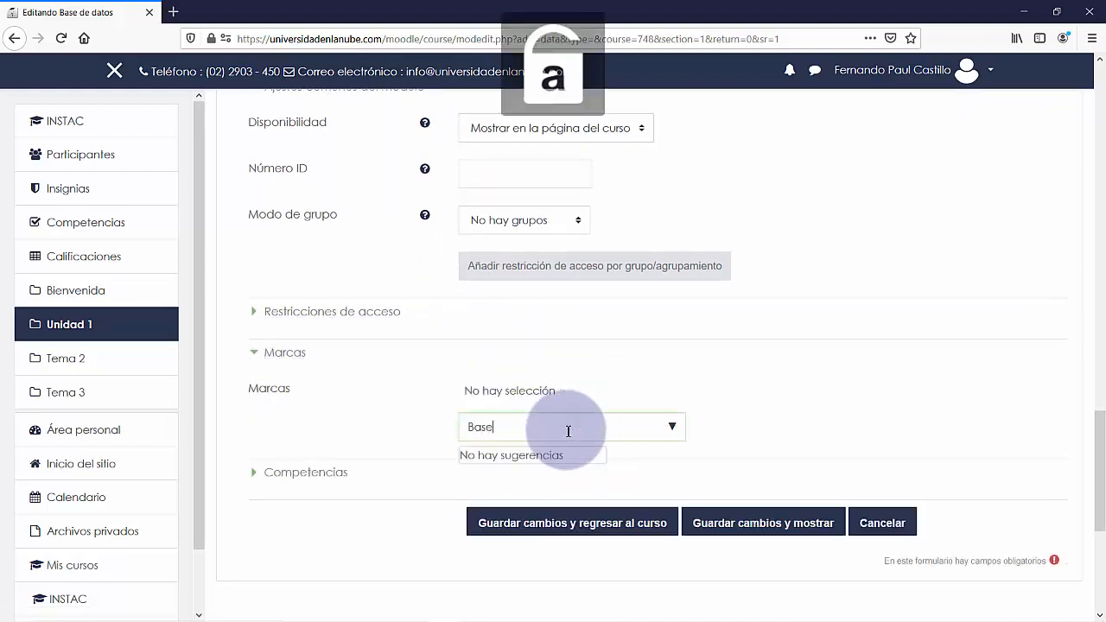
{"action": "type", "text": " de datos"}
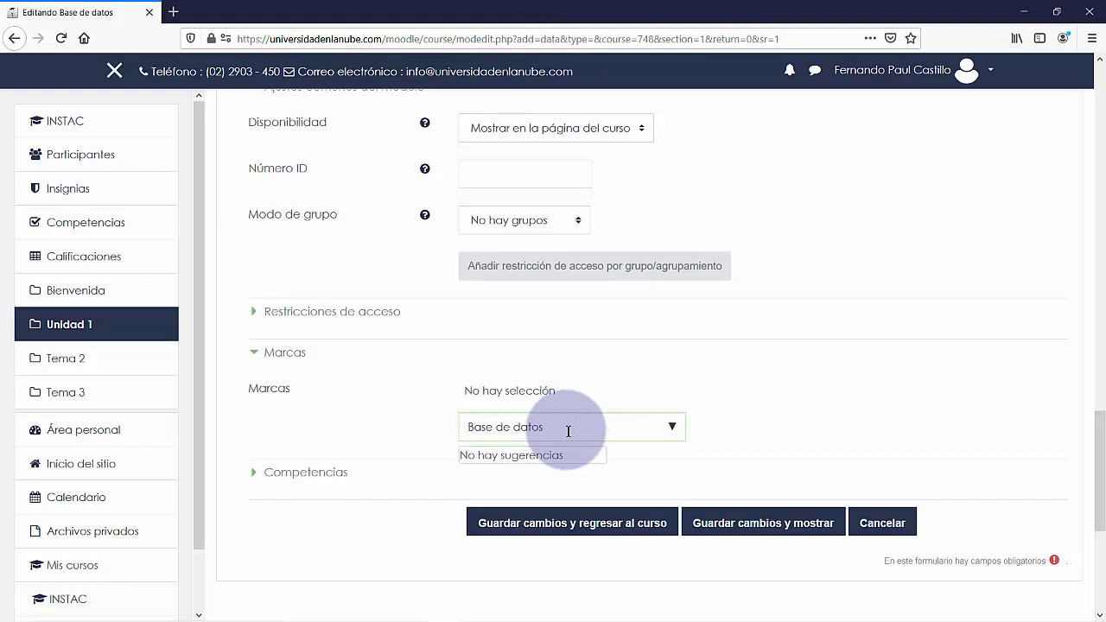
{"action": "key", "text": "Return"}
{"action": "type", "text": "Artí"}
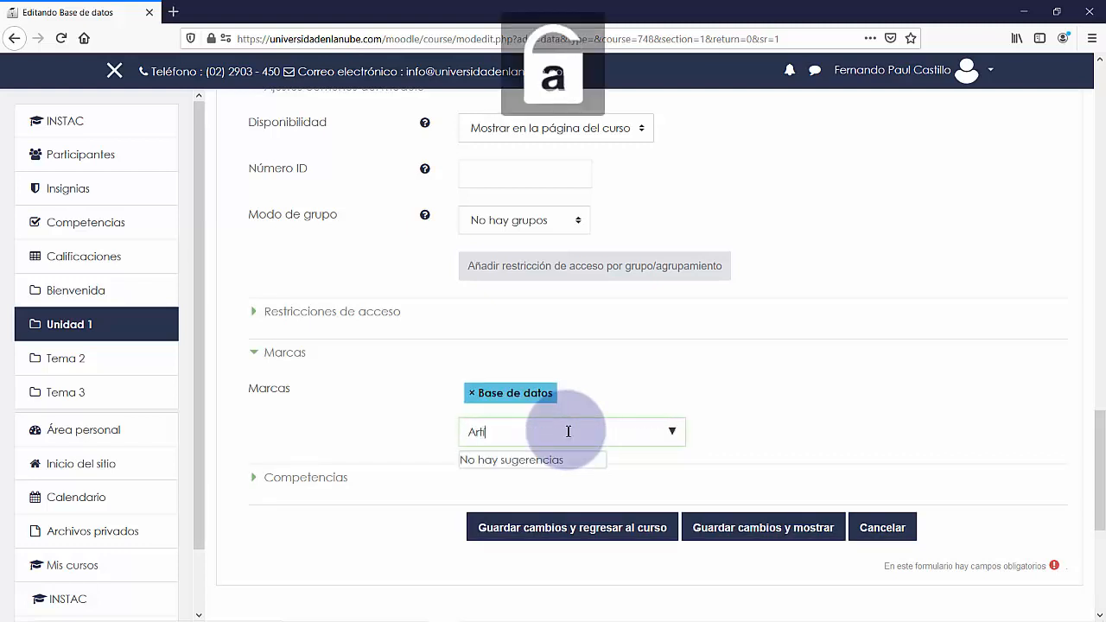
{"action": "type", "text": "culos científicos"}
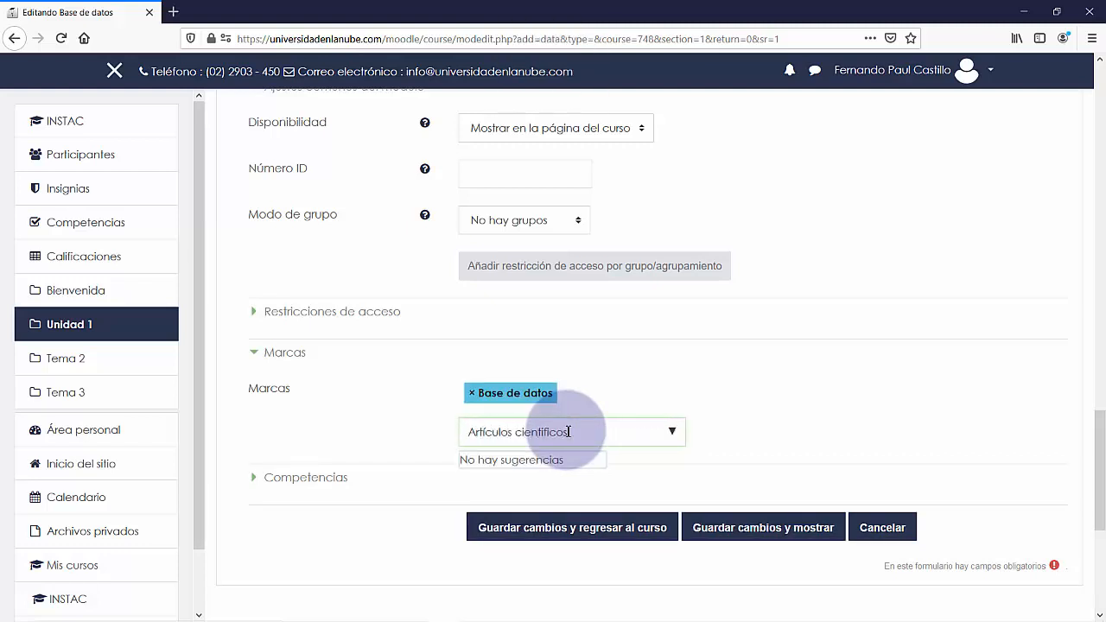
{"action": "key", "text": "Return"}
{"action": "type", "text": "Tecnología"}
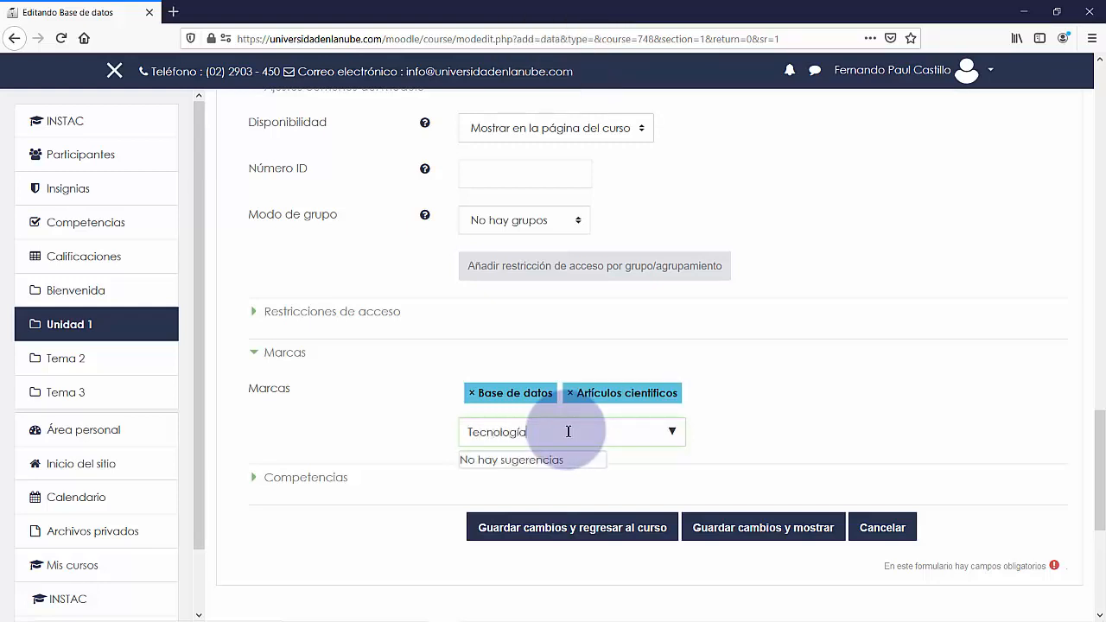
{"action": "key", "text": "Return"}
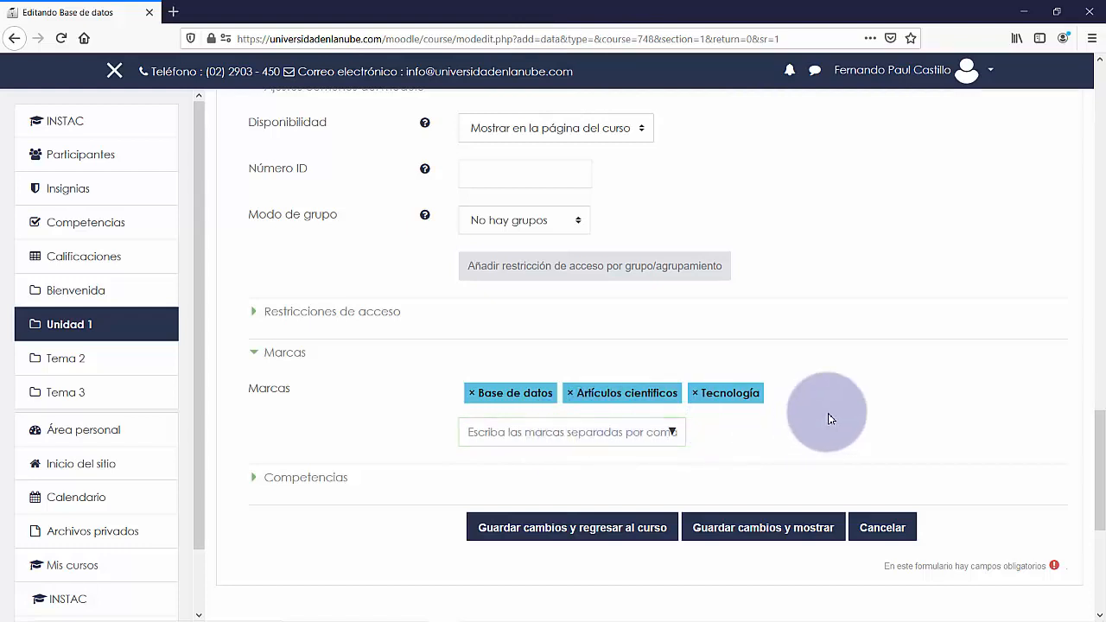
Expand the Competencias settings to check them, and save the database activity, returning to the course
{"action": "scroll", "coordinate": [828, 418], "scroll_direction": "down", "scroll_amount": 2}
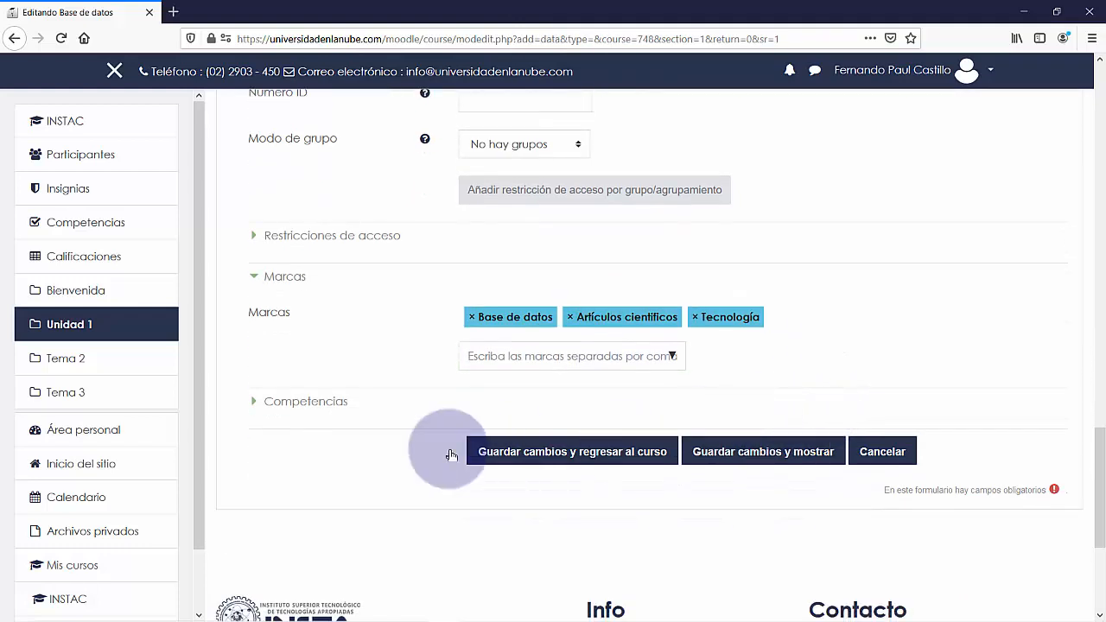
{"action": "left_click", "coordinate": [275, 407]}
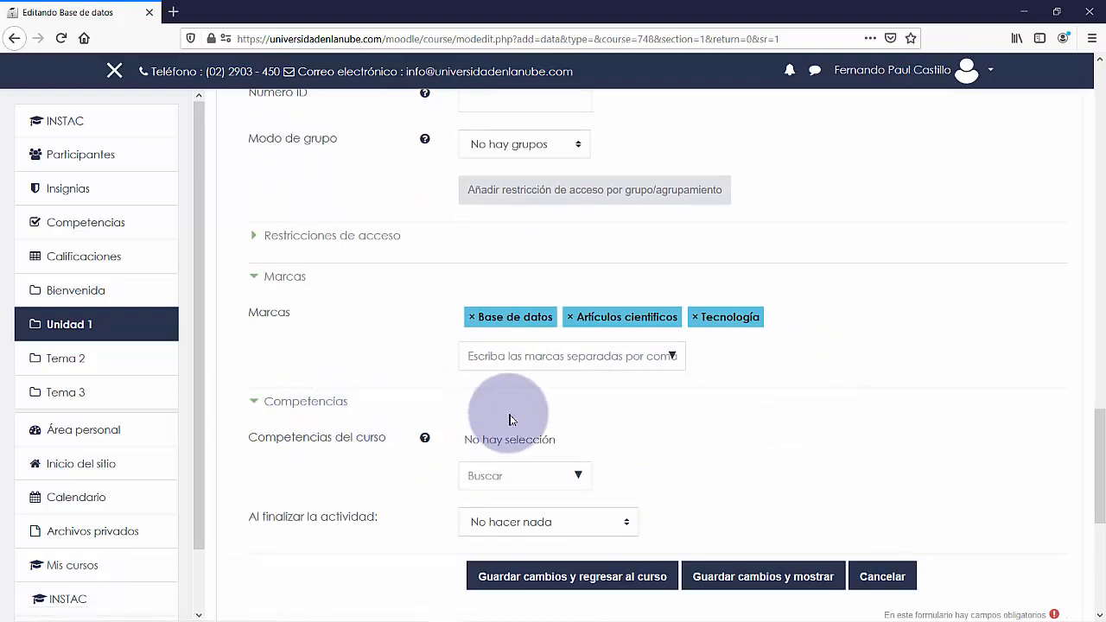
{"action": "scroll", "coordinate": [678, 416], "scroll_direction": "down", "scroll_amount": 1}
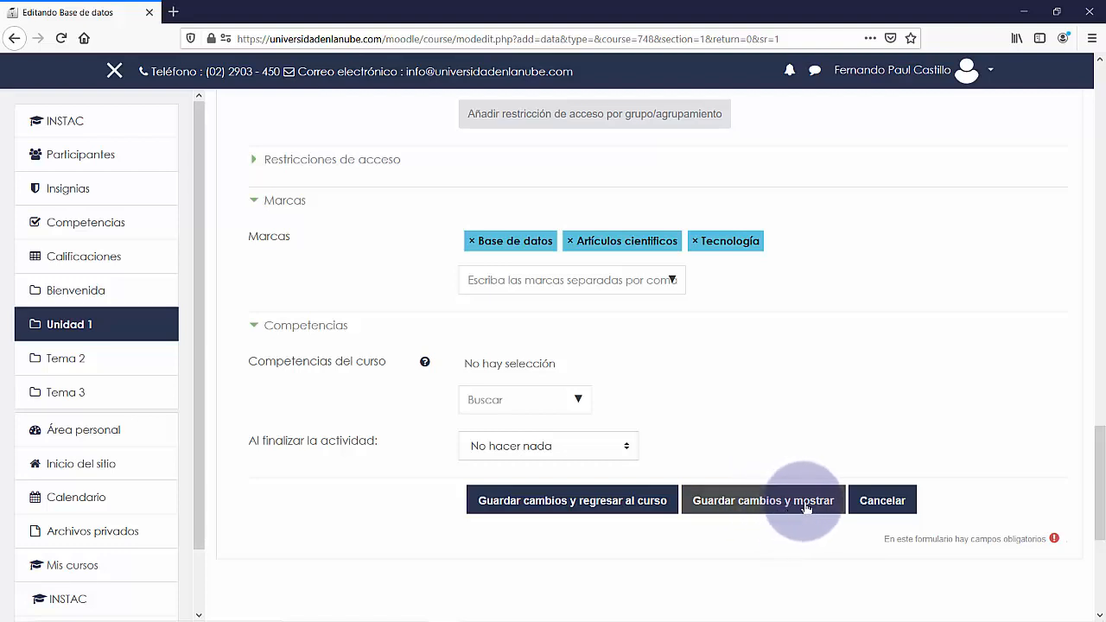
{"action": "left_click", "coordinate": [569, 510]}
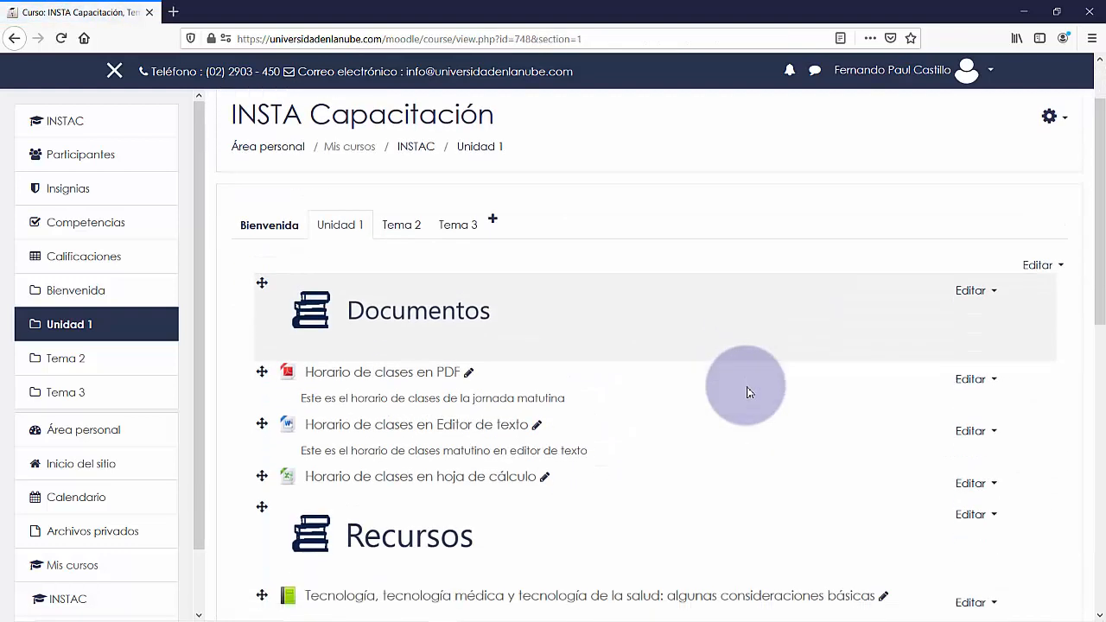
Open the Base de datos colaborativa activity in the Recursos section of Unidad 1
{"action": "scroll", "coordinate": [747, 389], "scroll_direction": "down", "scroll_amount": 5}
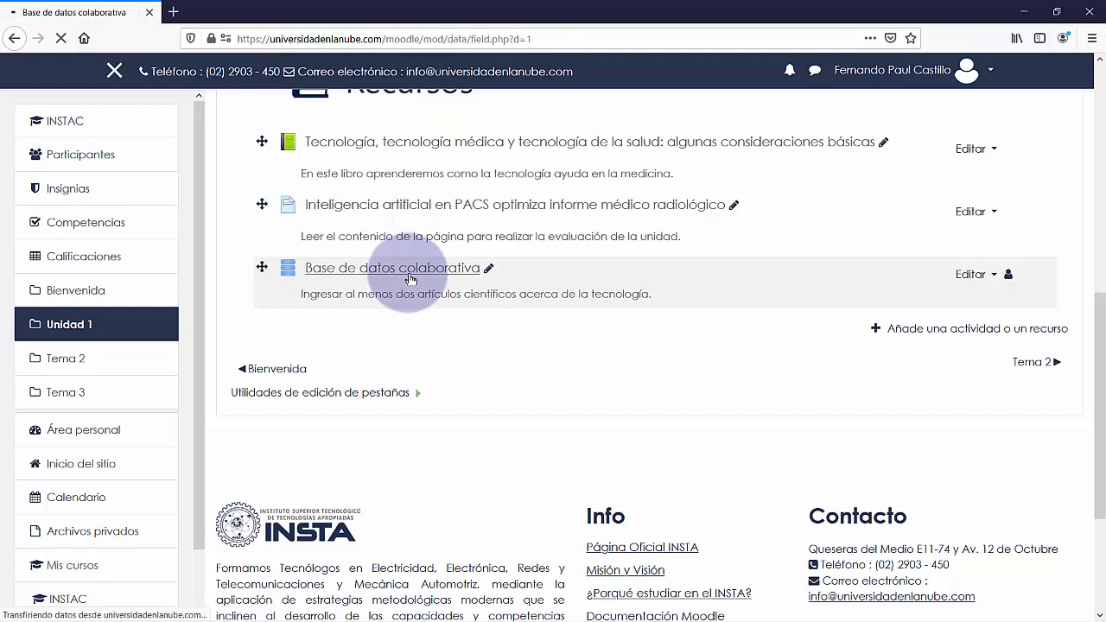
{"action": "scroll", "coordinate": [562, 304], "scroll_direction": "down", "scroll_amount": 1}
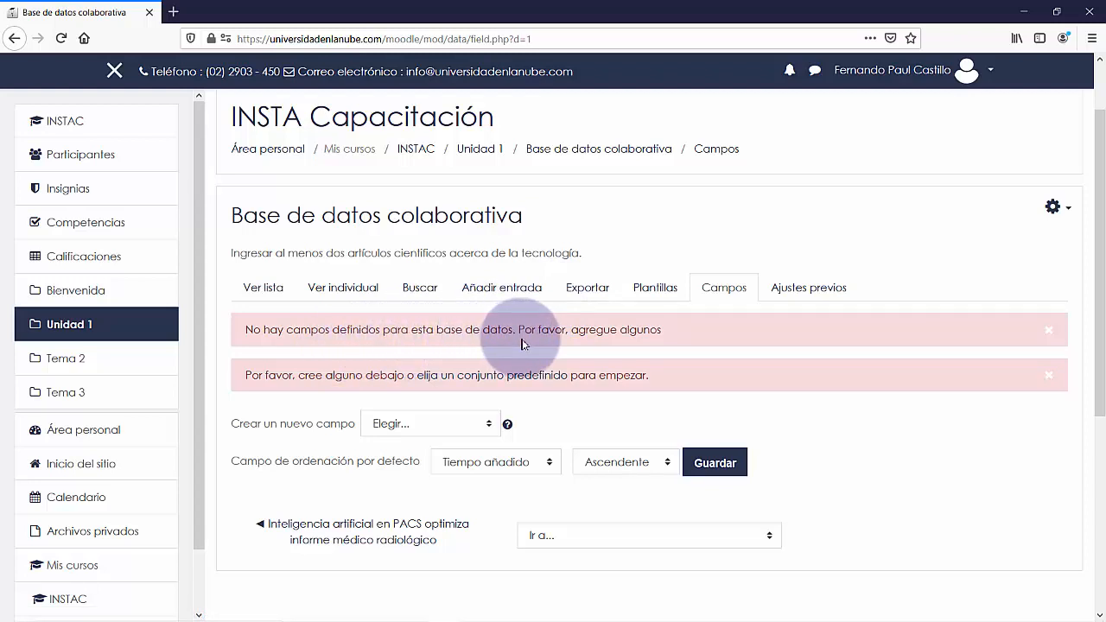
{"action": "scroll", "coordinate": [710, 333], "scroll_direction": "down", "scroll_amount": 1}
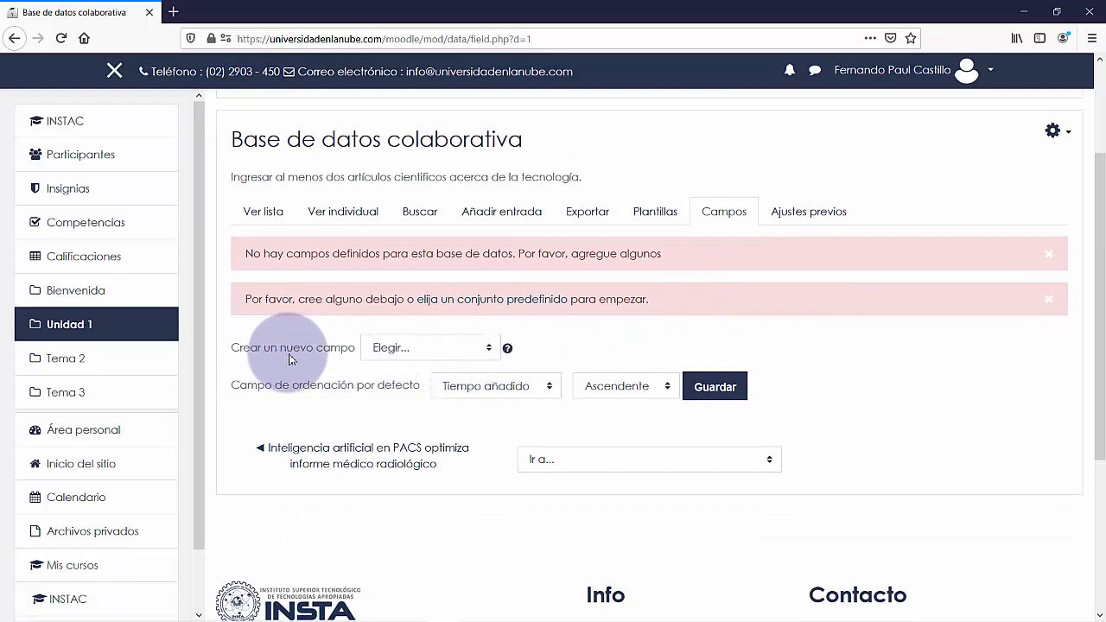
Create a new URL field named "Enlace del artículo" with the description "URL artículo"
{"action": "left_click", "coordinate": [408, 349]}
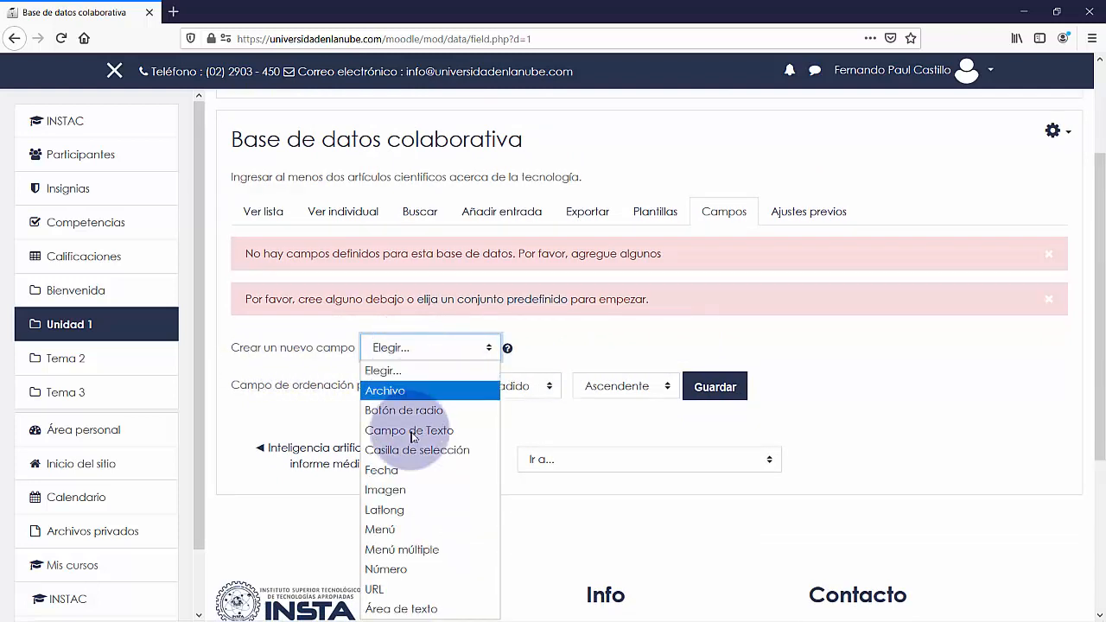
{"action": "left_click", "coordinate": [413, 592]}
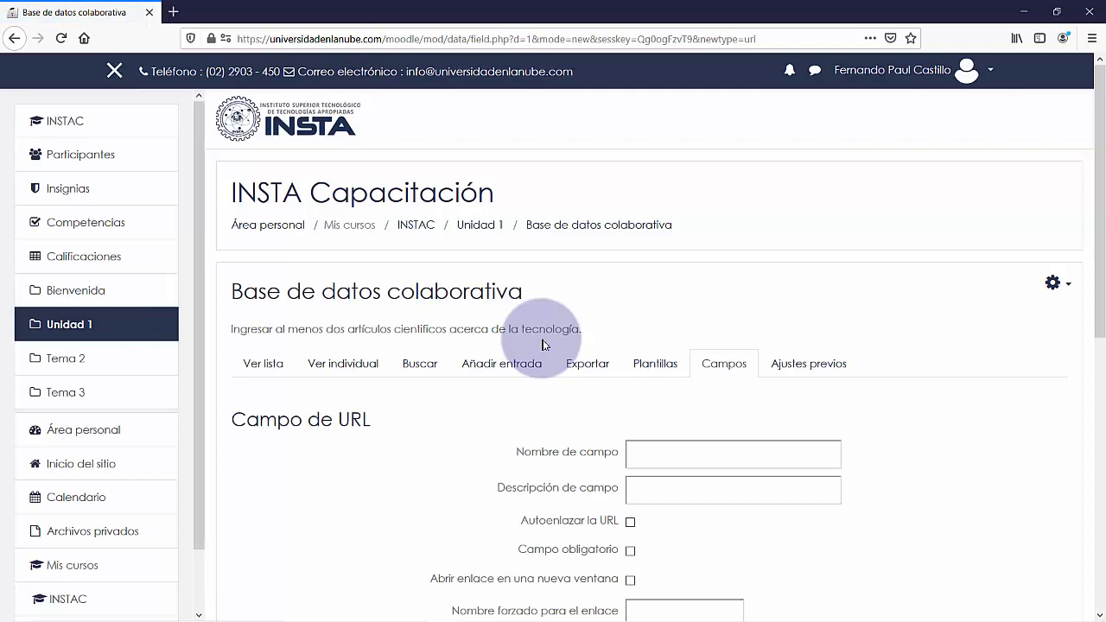
{"action": "scroll", "coordinate": [543, 345], "scroll_direction": "down", "scroll_amount": 2}
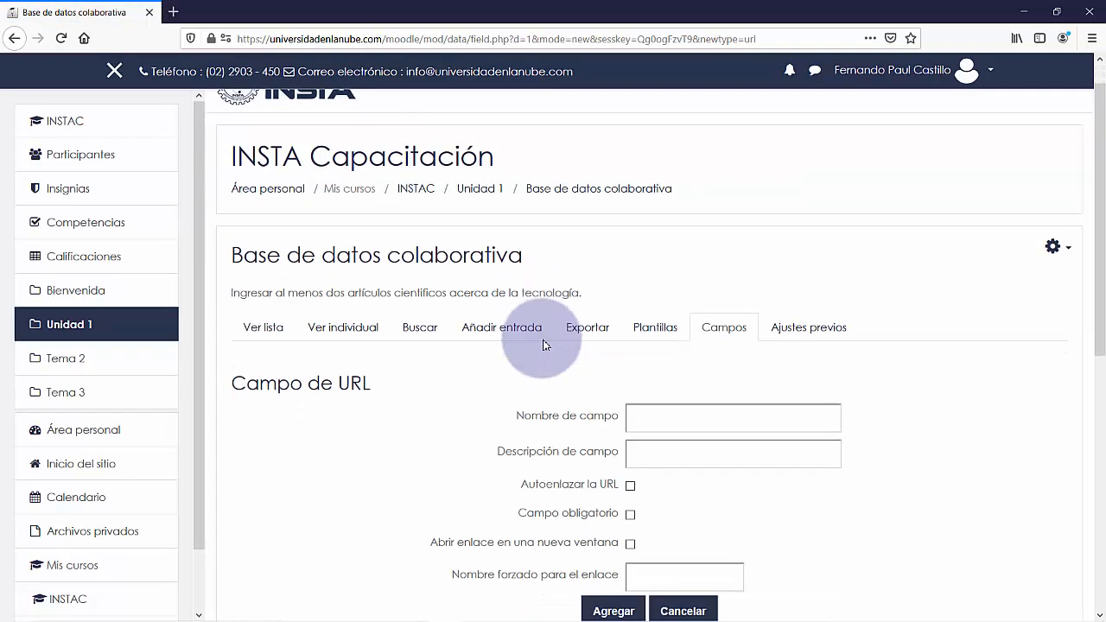
{"action": "left_click", "coordinate": [697, 377]}
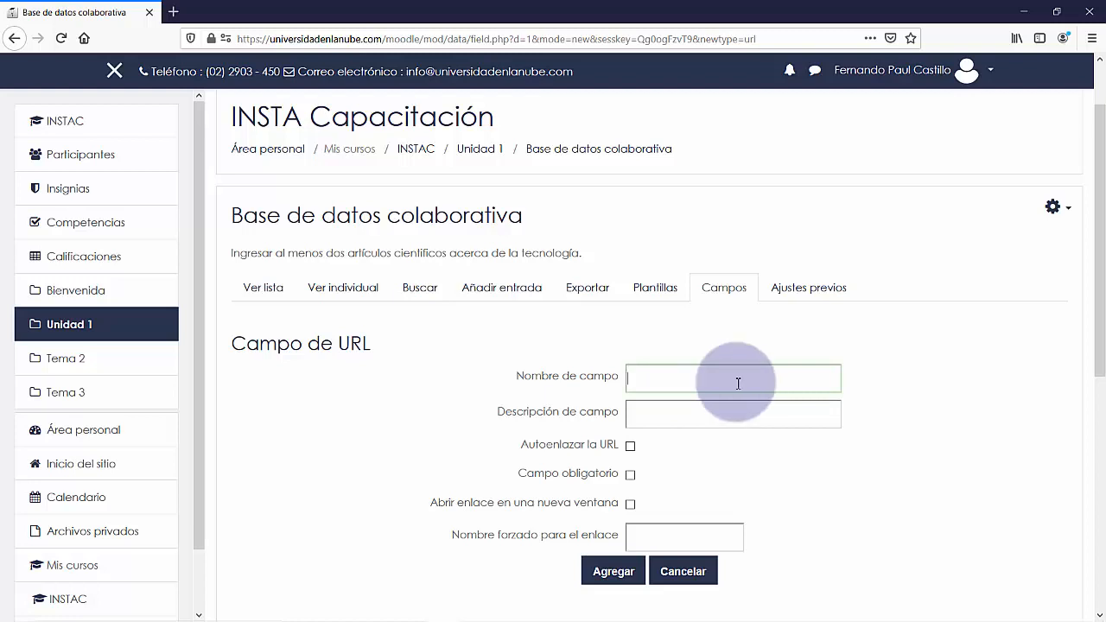
{"action": "type", "text": "En"}
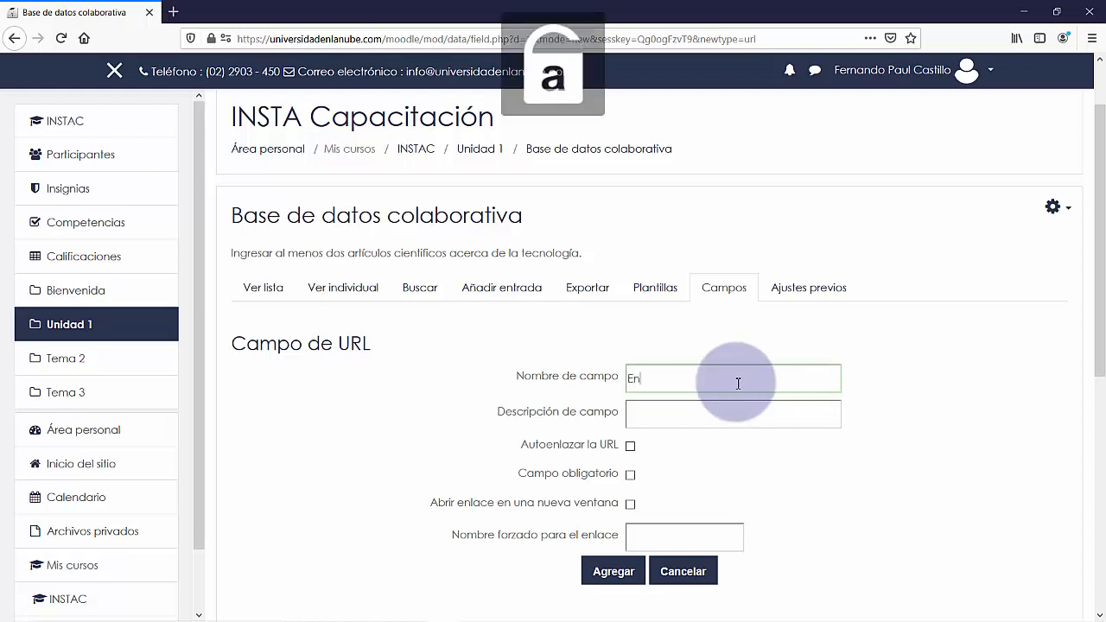
{"action": "type", "text": "lace del artículo"}
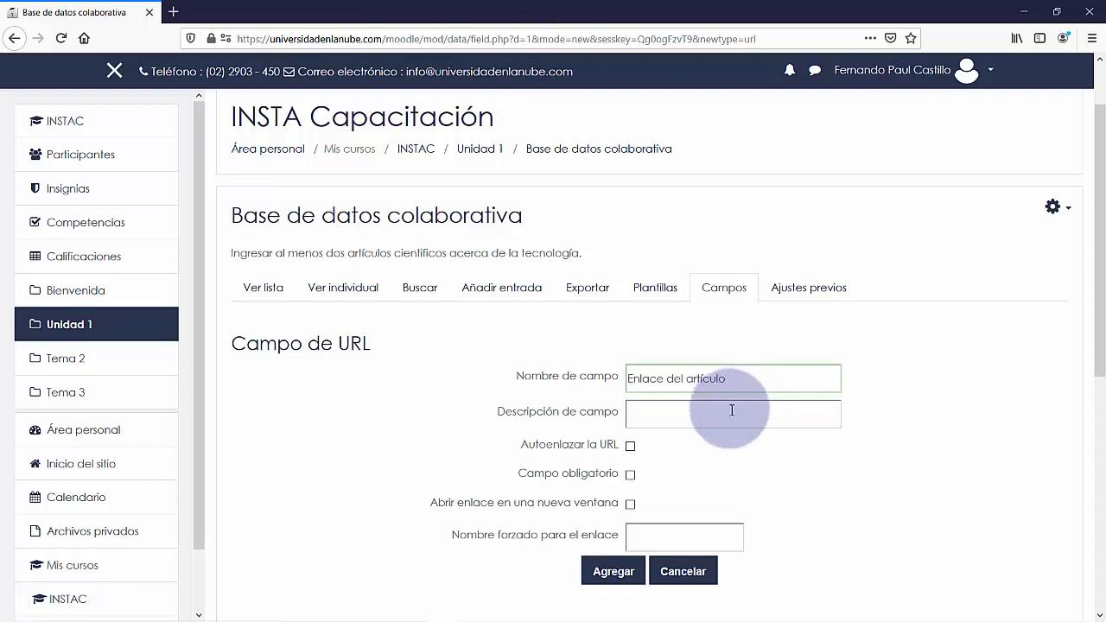
{"action": "left_click", "coordinate": [728, 409]}
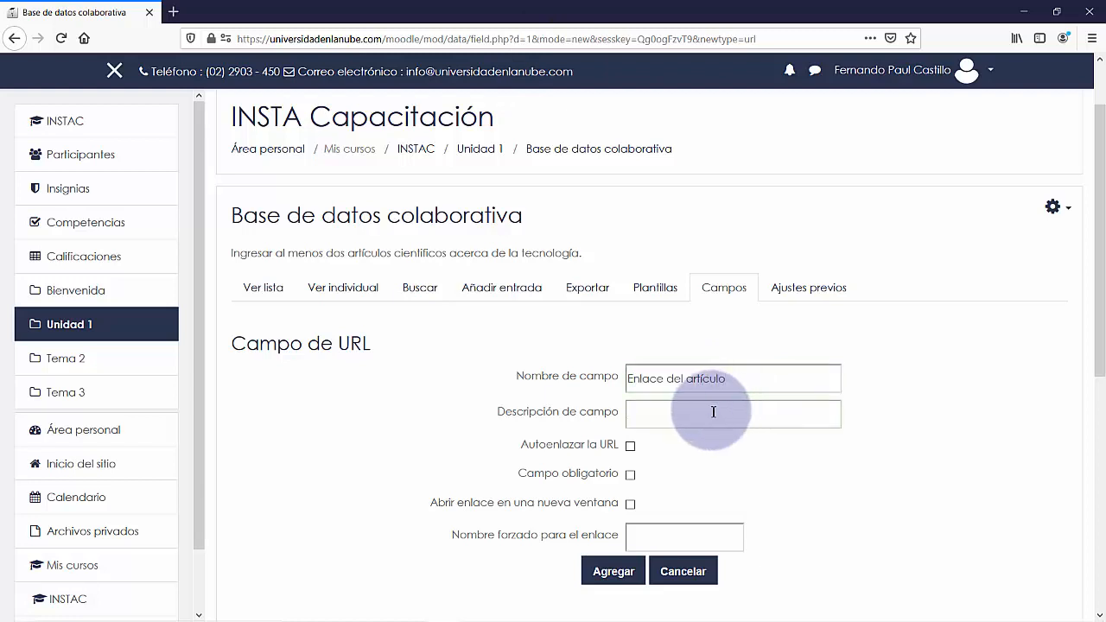
{"action": "type", "text": "U"}
{"action": "key", "text": "Caps_Lock"}
{"action": "type", "text": "RL arti"}
Make the URL field mandatory, have its link open in a new window, and add it without a forced link name
{"action": "left_click", "coordinate": [631, 478]}
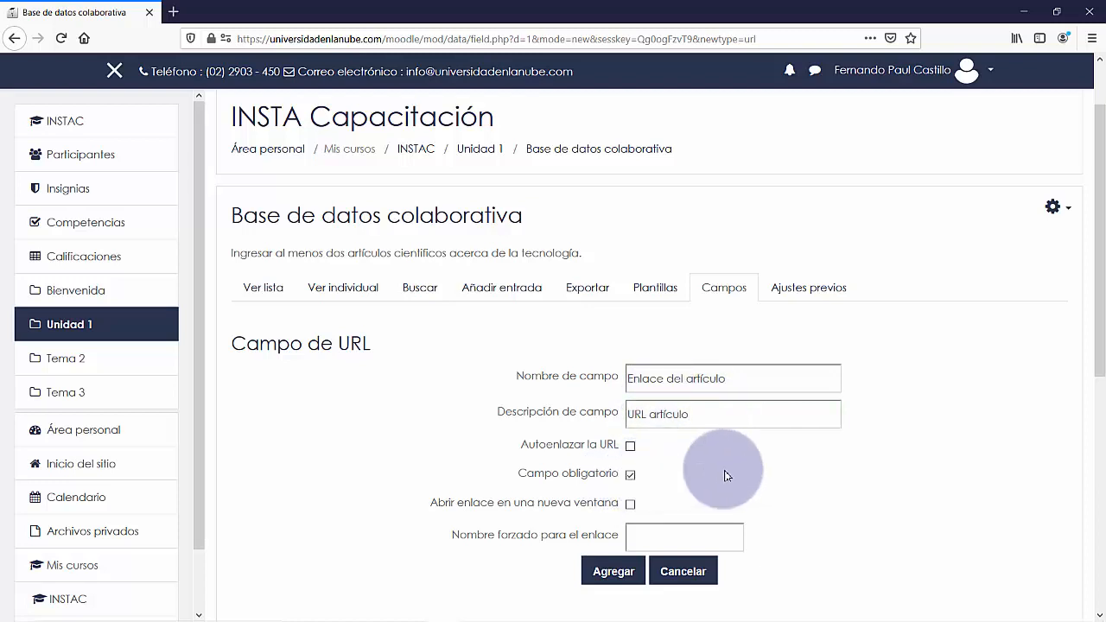
{"action": "scroll", "coordinate": [748, 472], "scroll_direction": "down", "scroll_amount": 2}
{"action": "scroll", "coordinate": [748, 475], "scroll_direction": "down", "scroll_amount": 2}
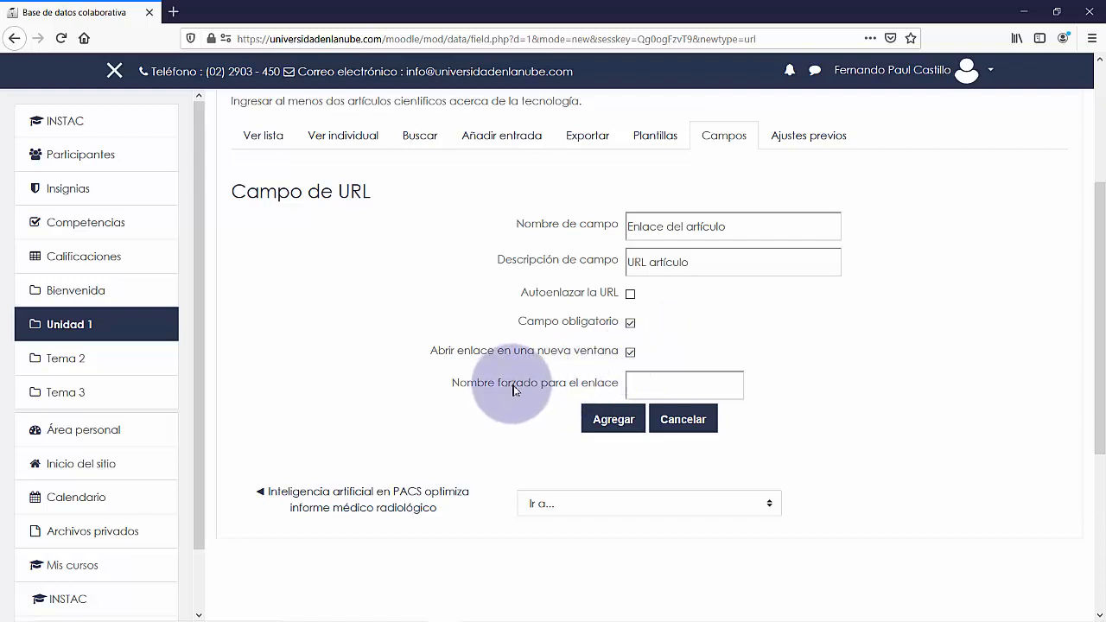
{"action": "left_click", "coordinate": [641, 387]}
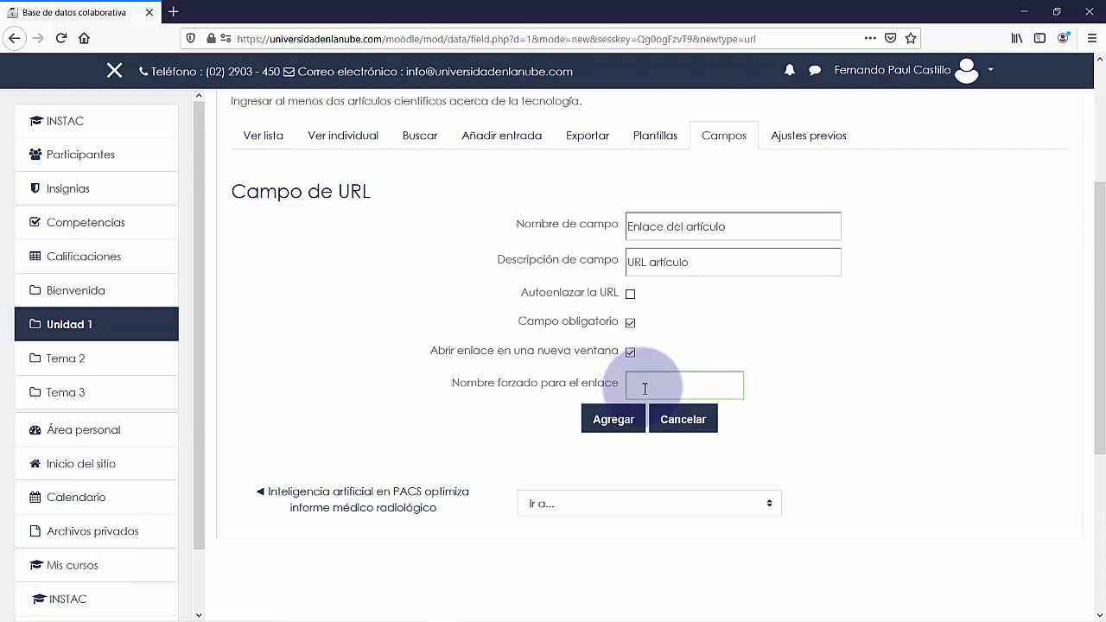
{"action": "left_click", "coordinate": [615, 420]}
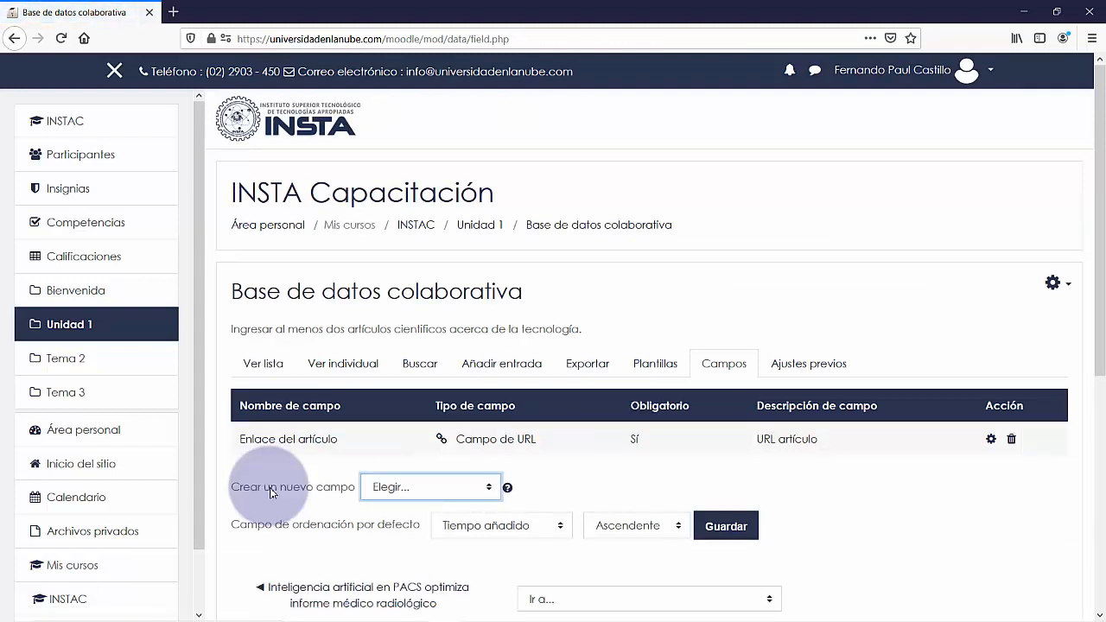
Add a mandatory text field named "Nombre del autor o autores" with the description "nombre autor"
{"action": "left_click", "coordinate": [424, 493]}
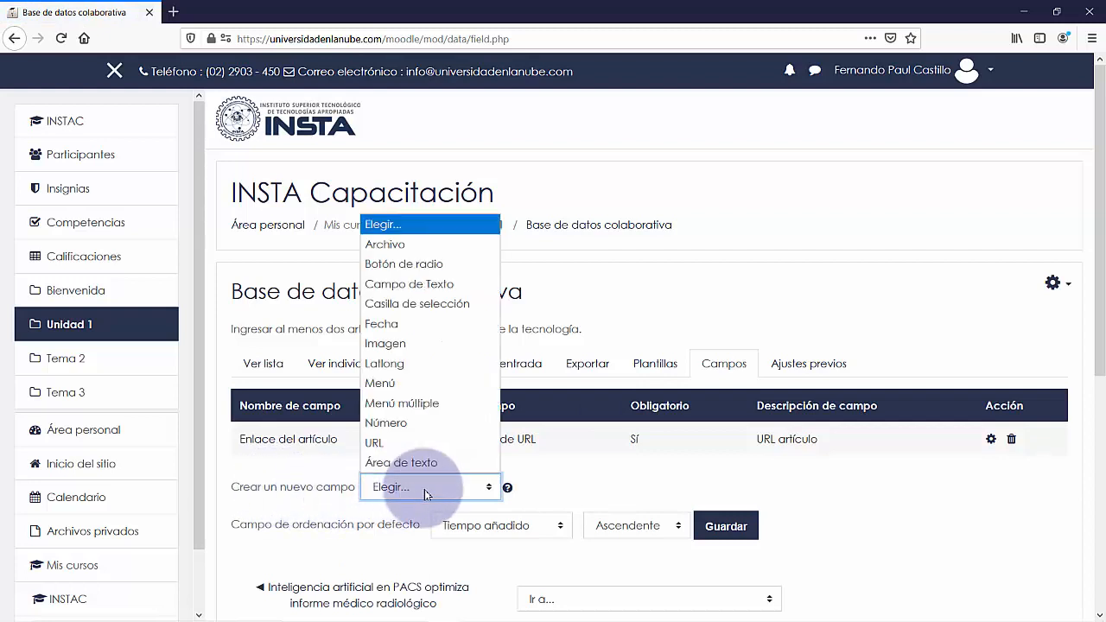
{"action": "left_click", "coordinate": [434, 291]}
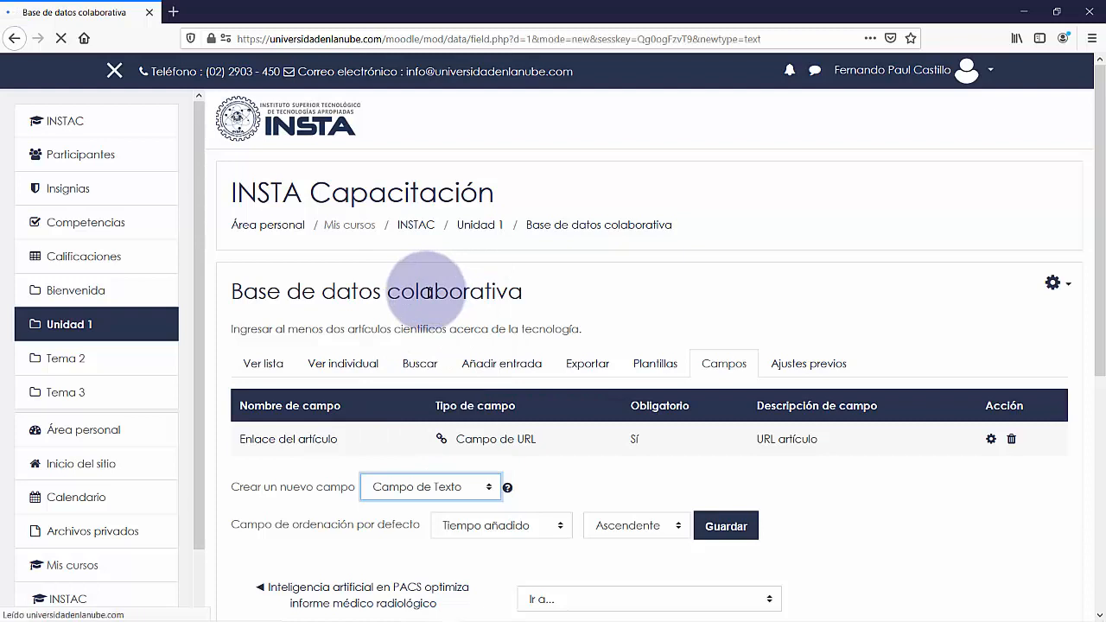
{"action": "scroll", "coordinate": [625, 346], "scroll_direction": "down", "scroll_amount": 1}
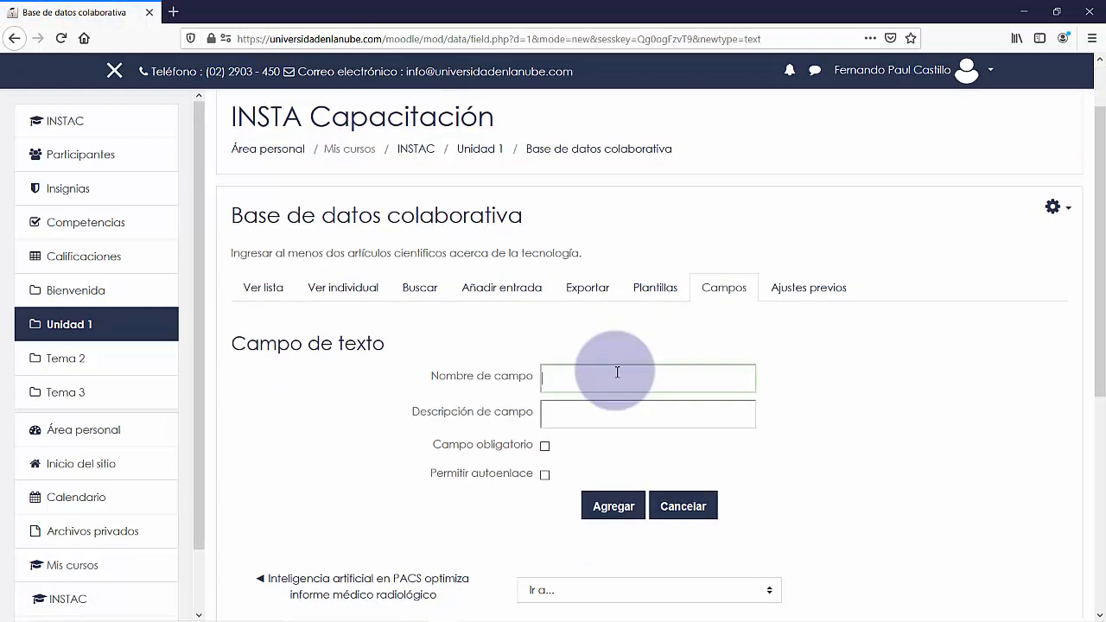
{"action": "left_click", "coordinate": [626, 369]}
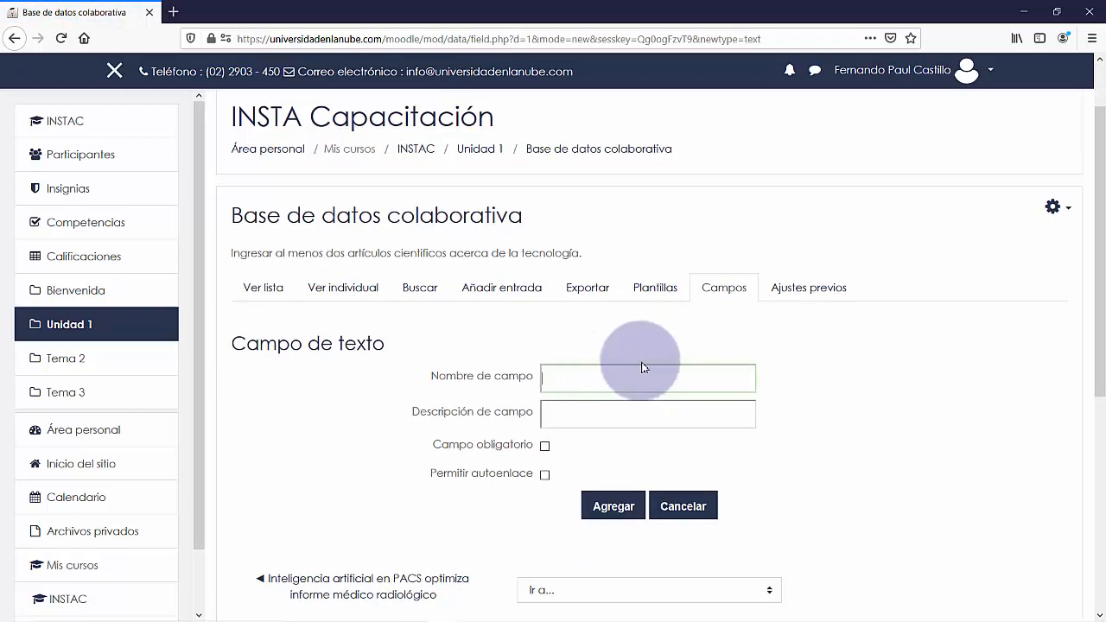
{"action": "type", "text": "Nombre del autor o autores"}
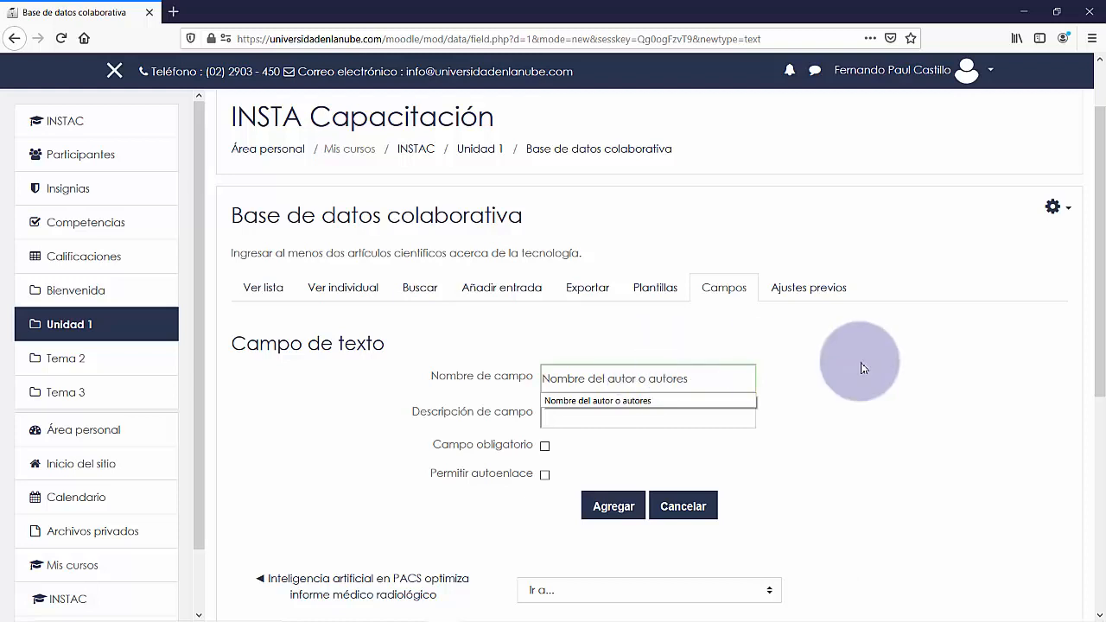
{"action": "left_click", "coordinate": [647, 423]}
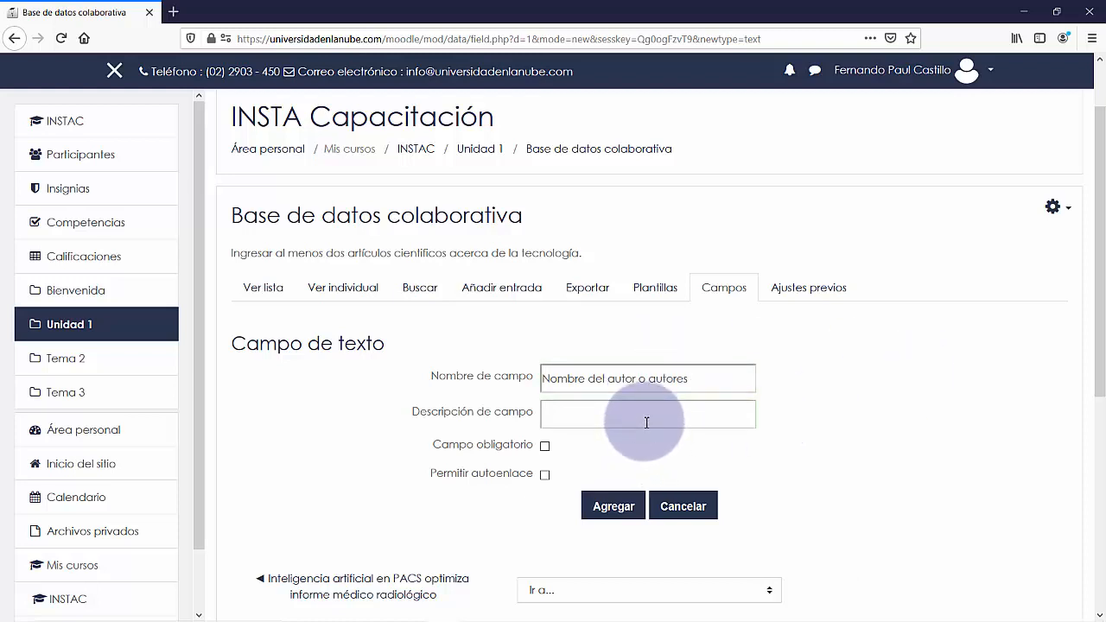
{"action": "type", "text": "nombre autor"}
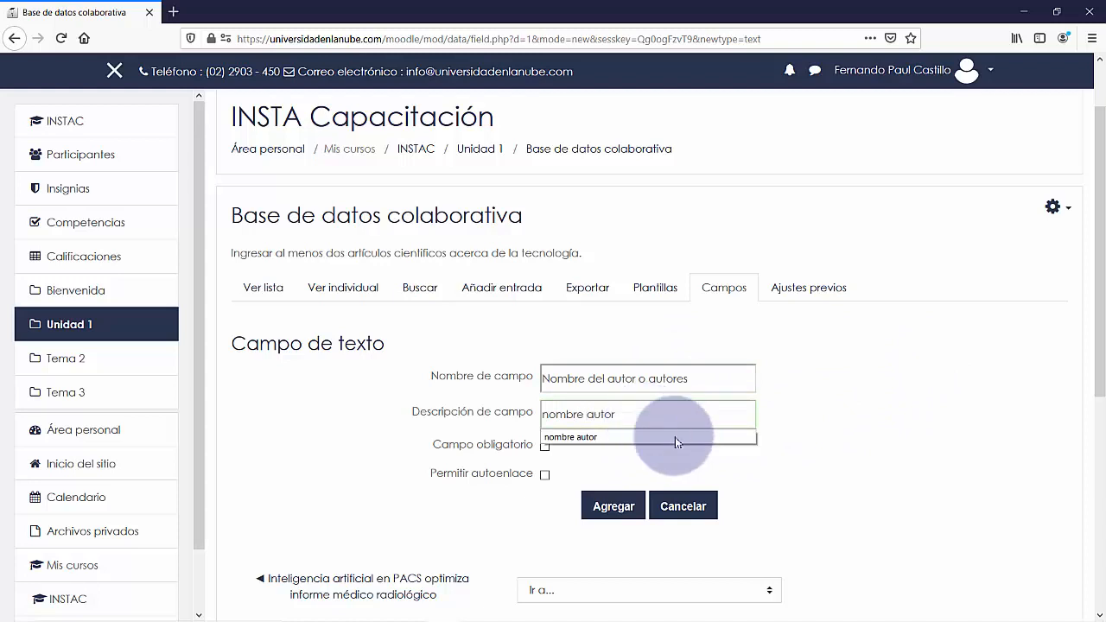
{"action": "left_click", "coordinate": [1002, 431]}
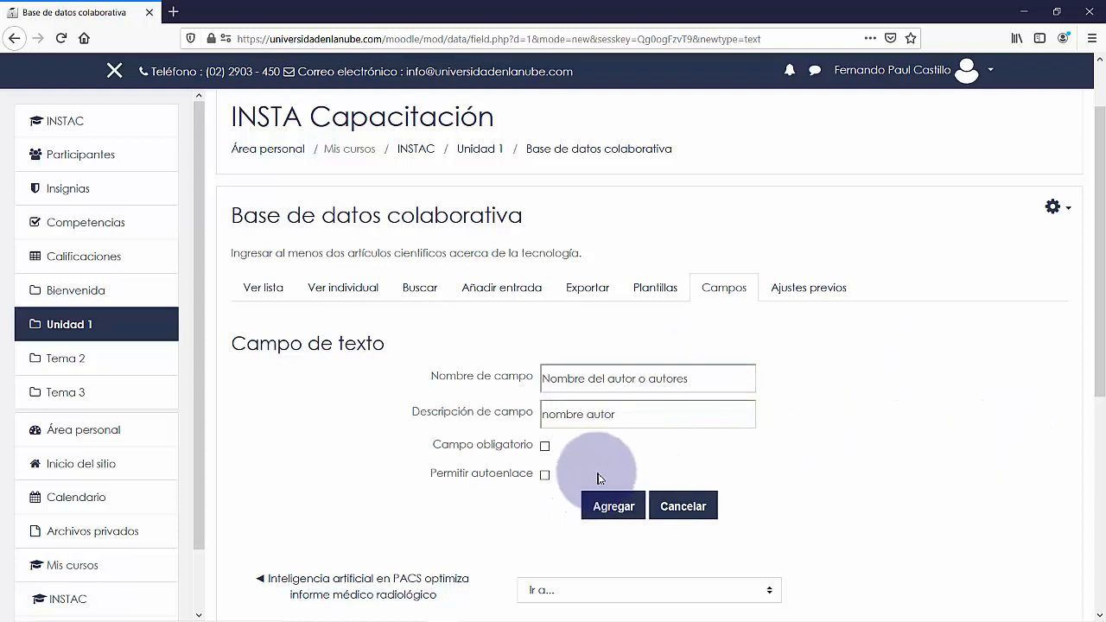
{"action": "left_click", "coordinate": [546, 446]}
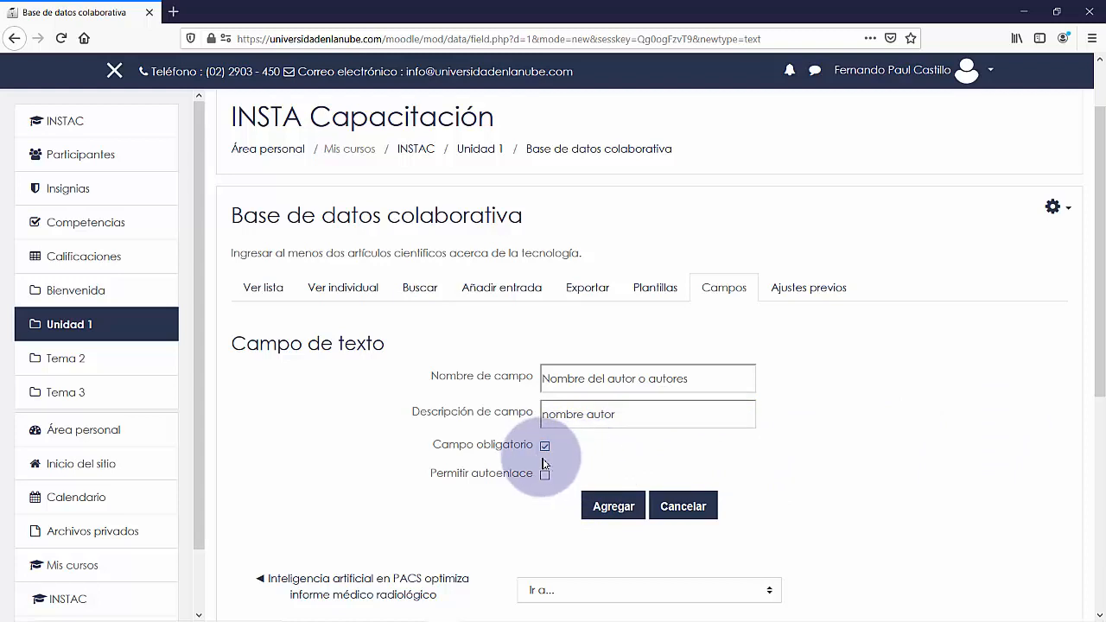
{"action": "left_click", "coordinate": [617, 518]}
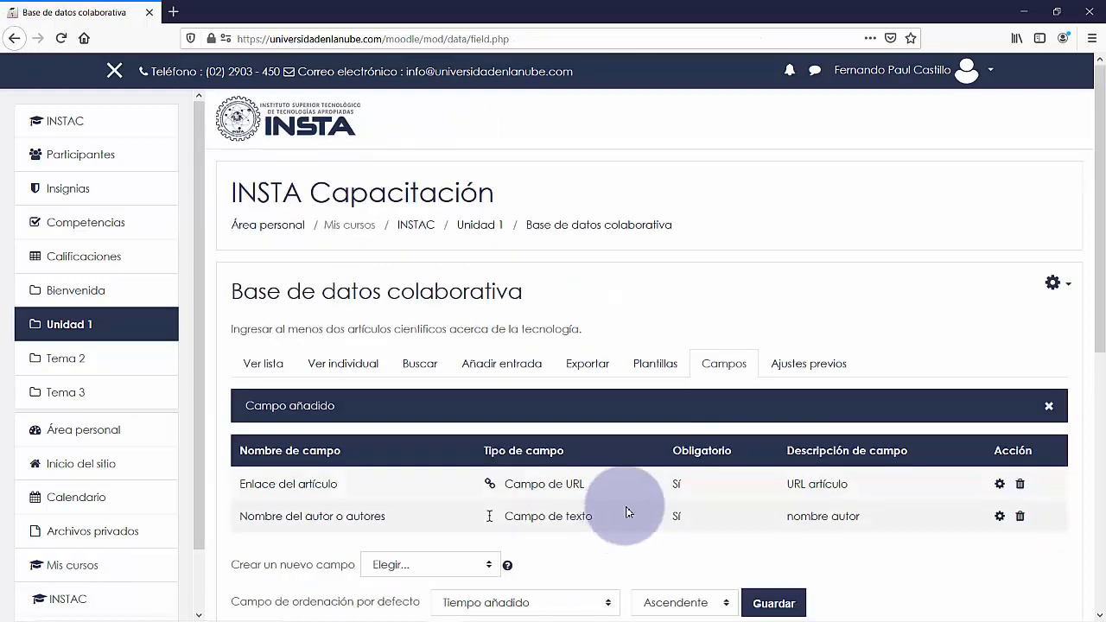
Add a date field named "Fecha de publicación" with the description "fecha publicación"
{"action": "scroll", "coordinate": [626, 510], "scroll_direction": "down", "scroll_amount": 2}
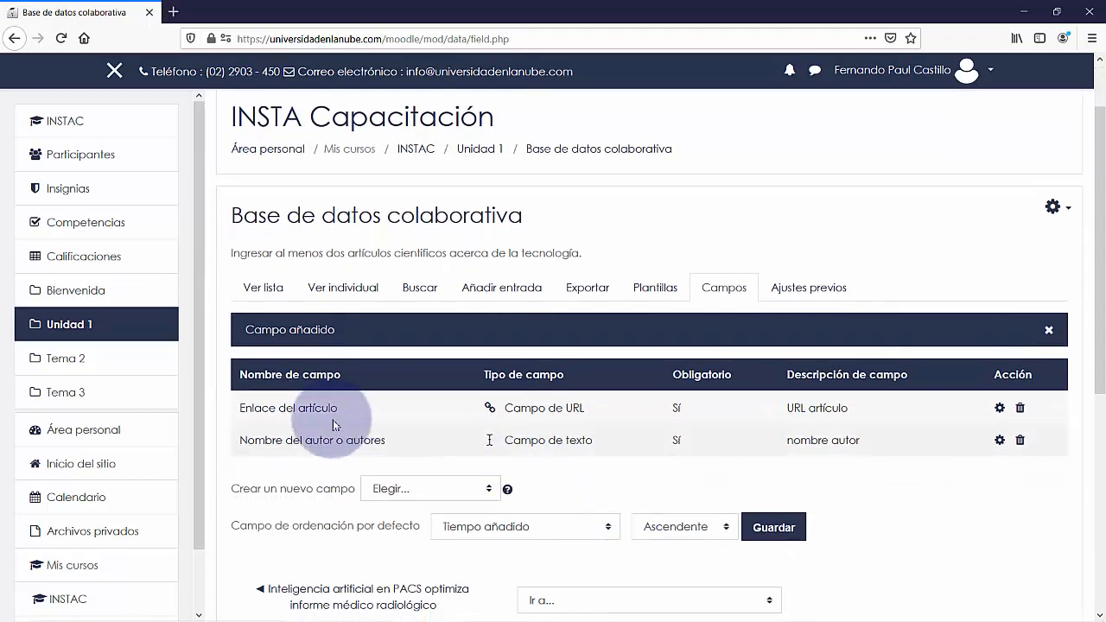
{"action": "scroll", "coordinate": [380, 408], "scroll_direction": "down", "scroll_amount": 2}
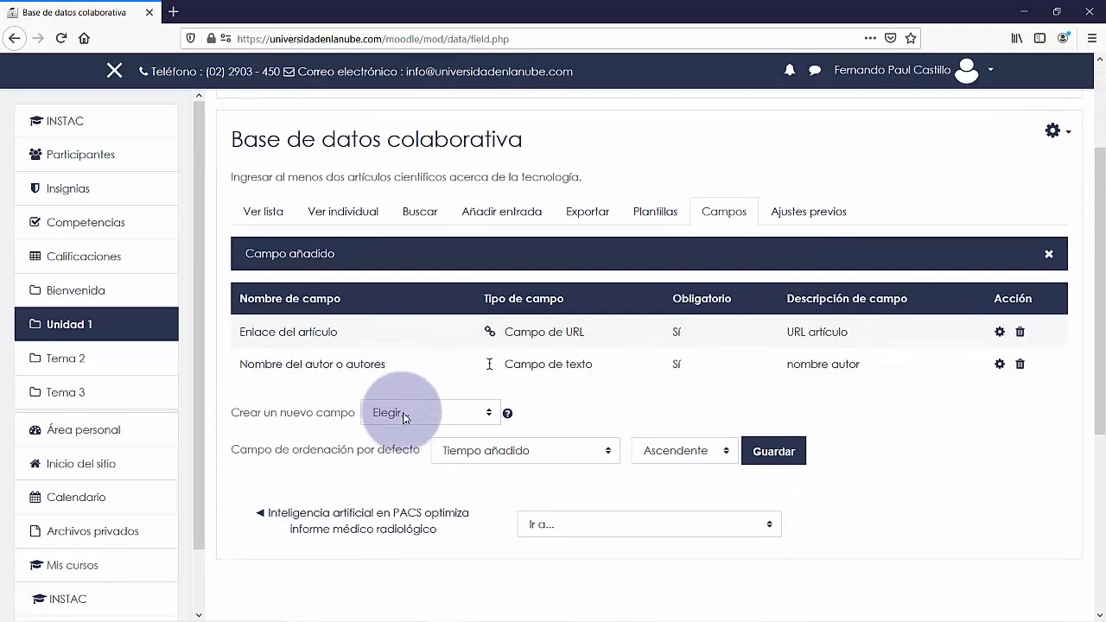
{"action": "left_click", "coordinate": [421, 418]}
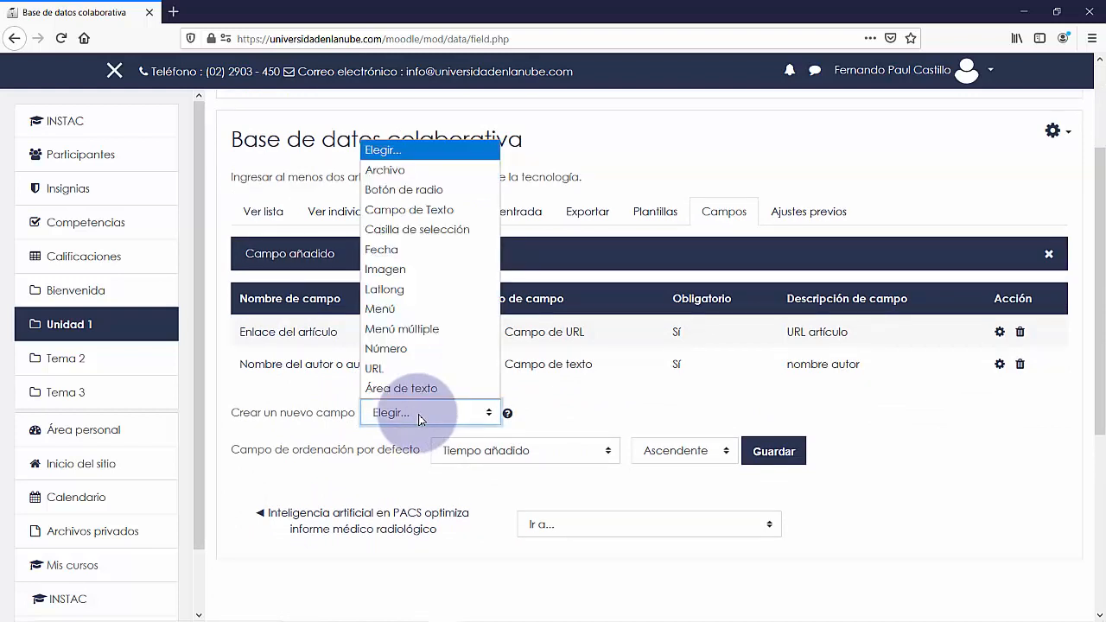
{"action": "left_click", "coordinate": [396, 249]}
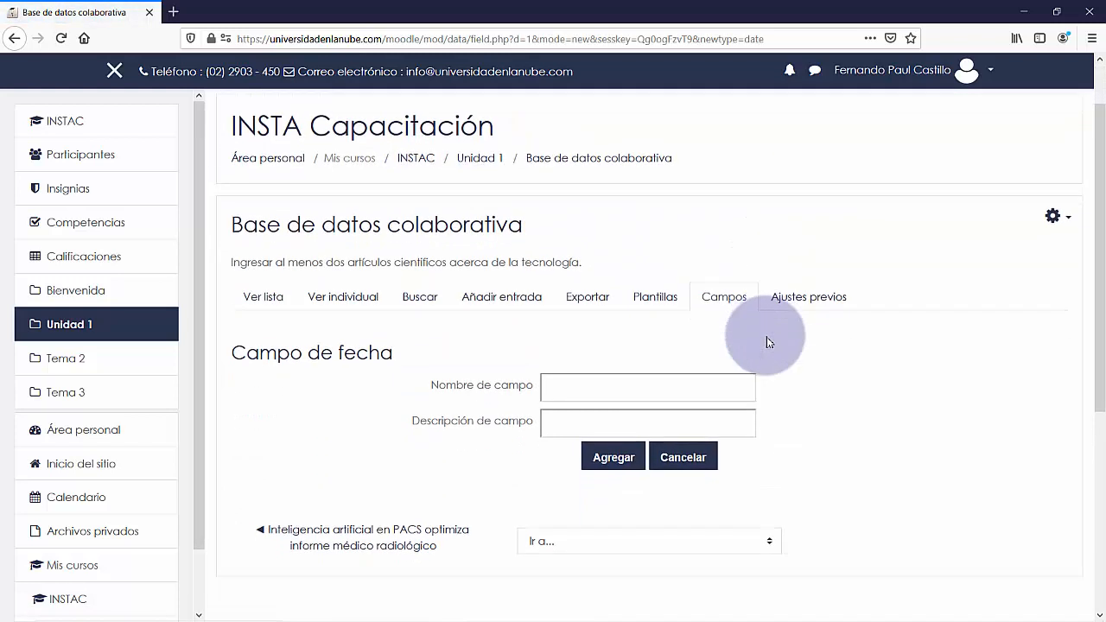
{"action": "scroll", "coordinate": [765, 339], "scroll_direction": "down", "scroll_amount": 2}
{"action": "left_click", "coordinate": [708, 380]}
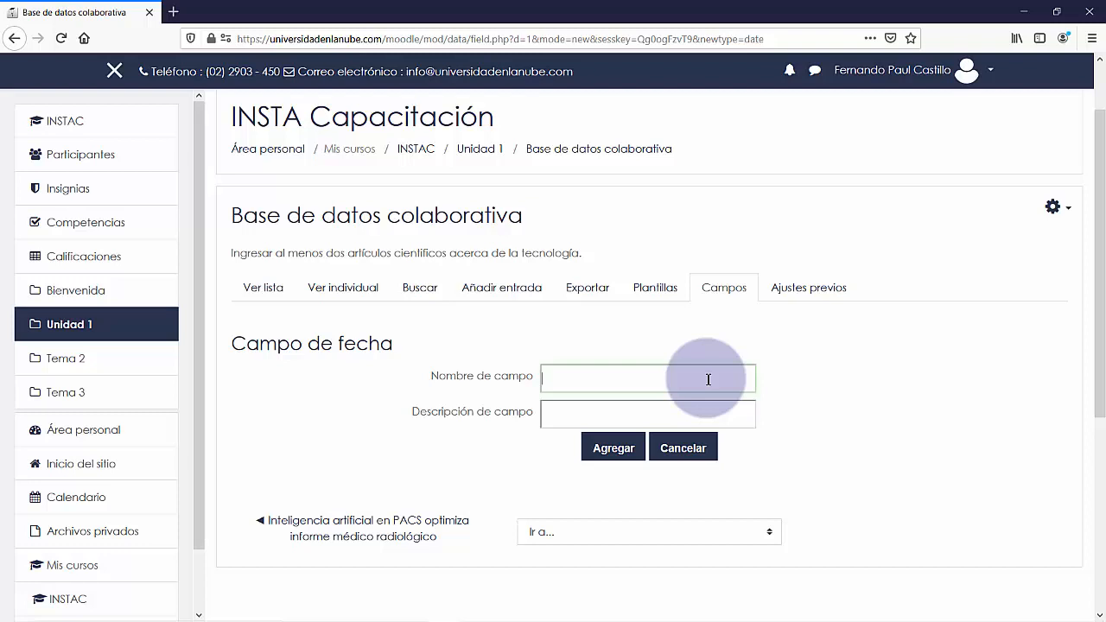
{"action": "type", "text": "Fecha de publicación"}
{"action": "key", "text": "Tab"}
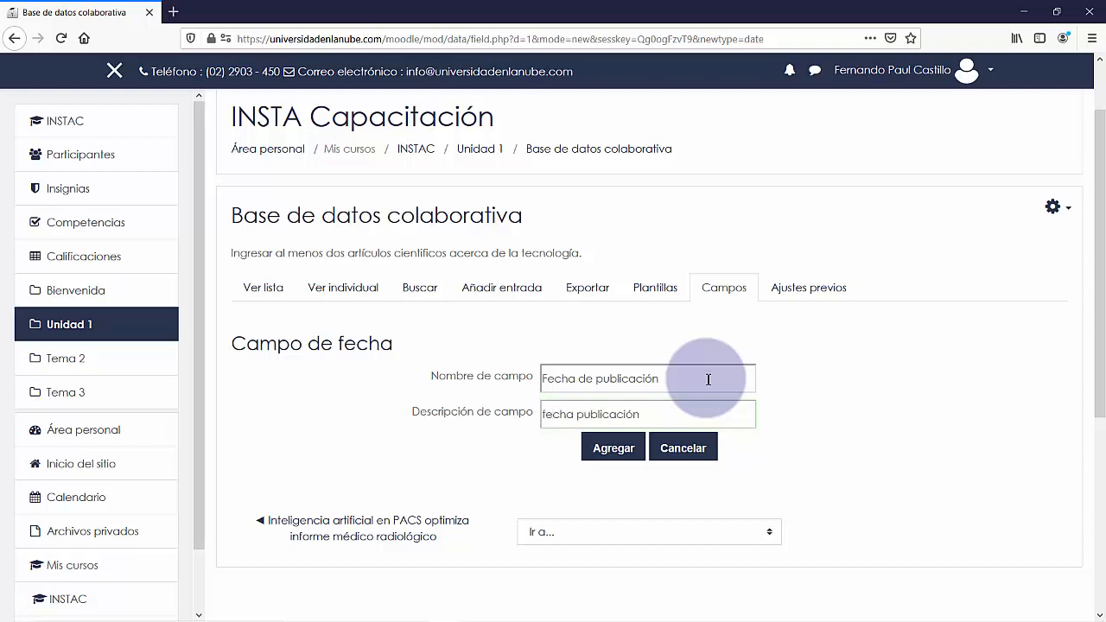
{"action": "left_click", "coordinate": [617, 450]}
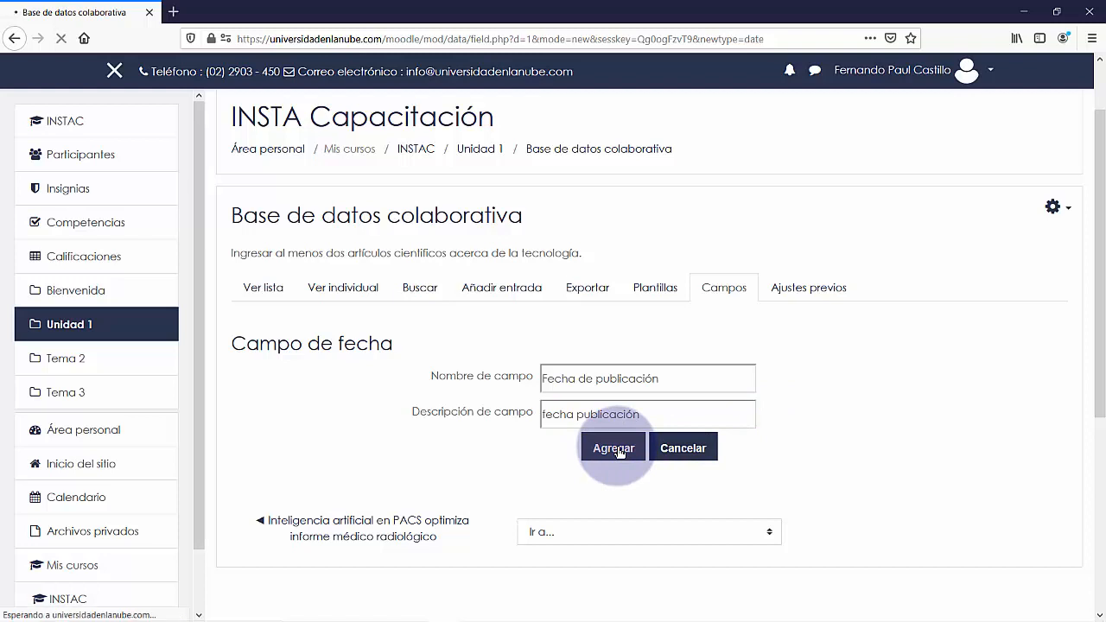
Save the database's default sorting as Tiempo añadido, Ascendente, and review the list of defined fields
{"action": "scroll", "coordinate": [619, 448], "scroll_direction": "down", "scroll_amount": 2}
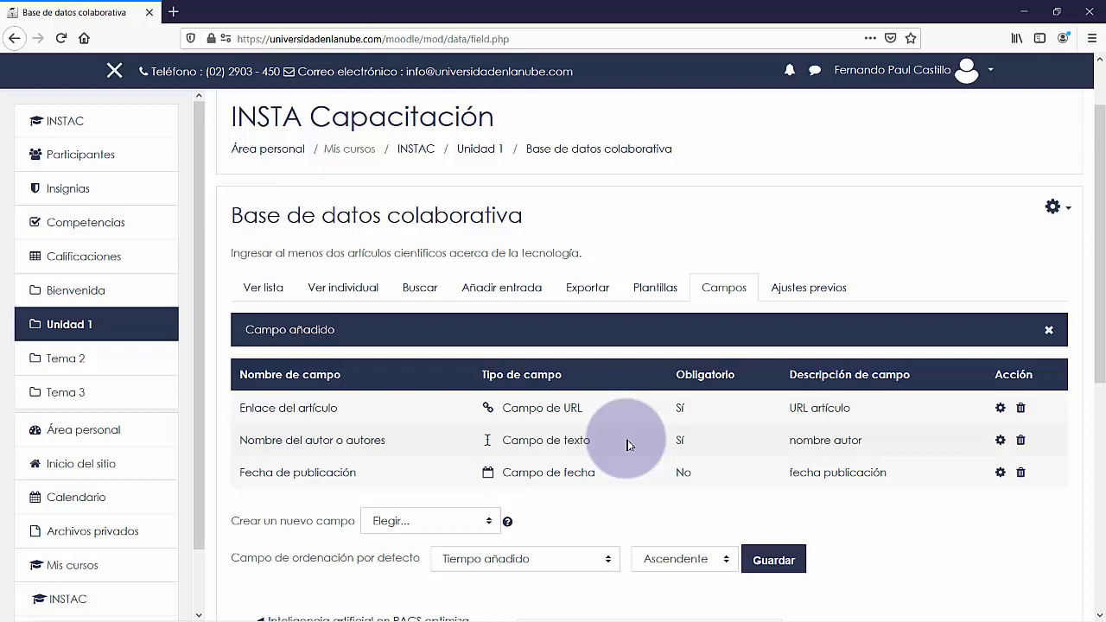
{"action": "scroll", "coordinate": [629, 445], "scroll_direction": "down", "scroll_amount": 4}
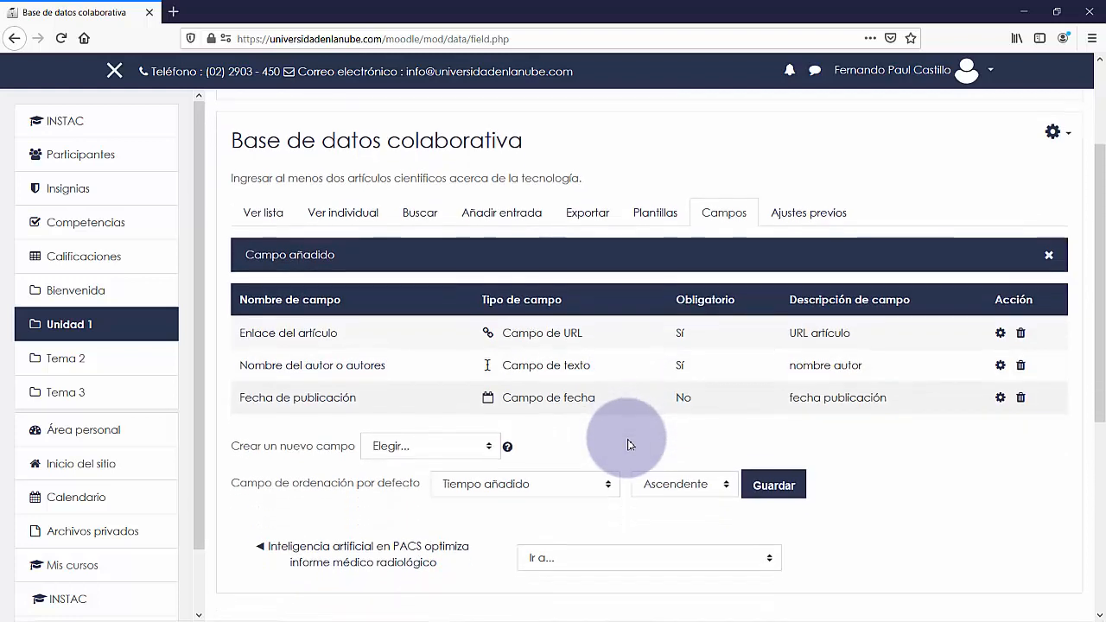
{"action": "left_click", "coordinate": [797, 420]}
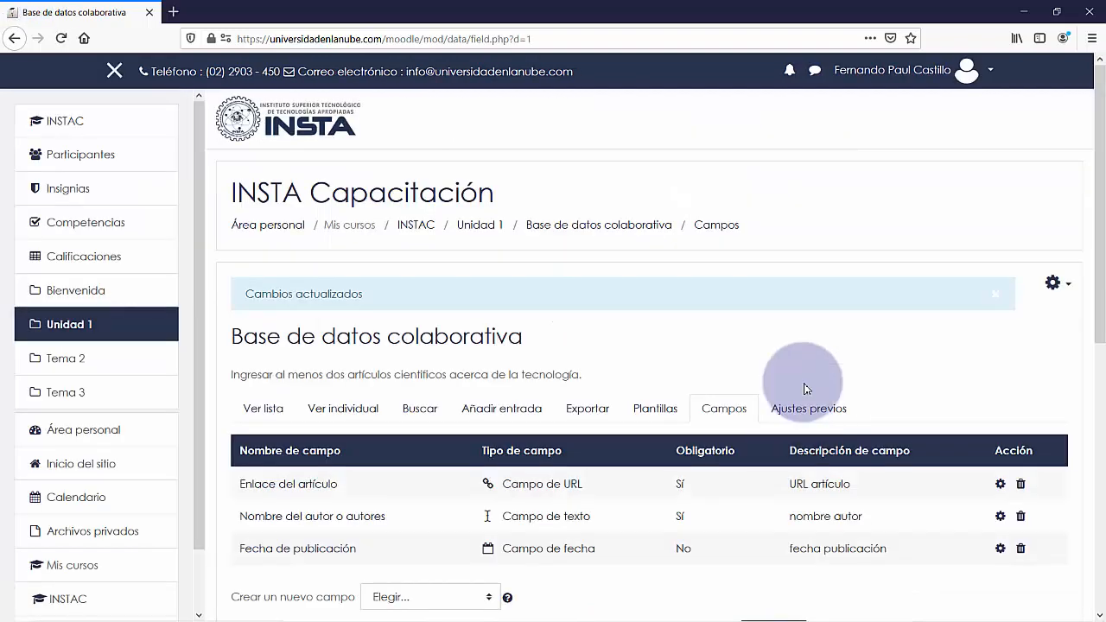
{"action": "scroll", "coordinate": [790, 383], "scroll_direction": "down", "scroll_amount": 4}
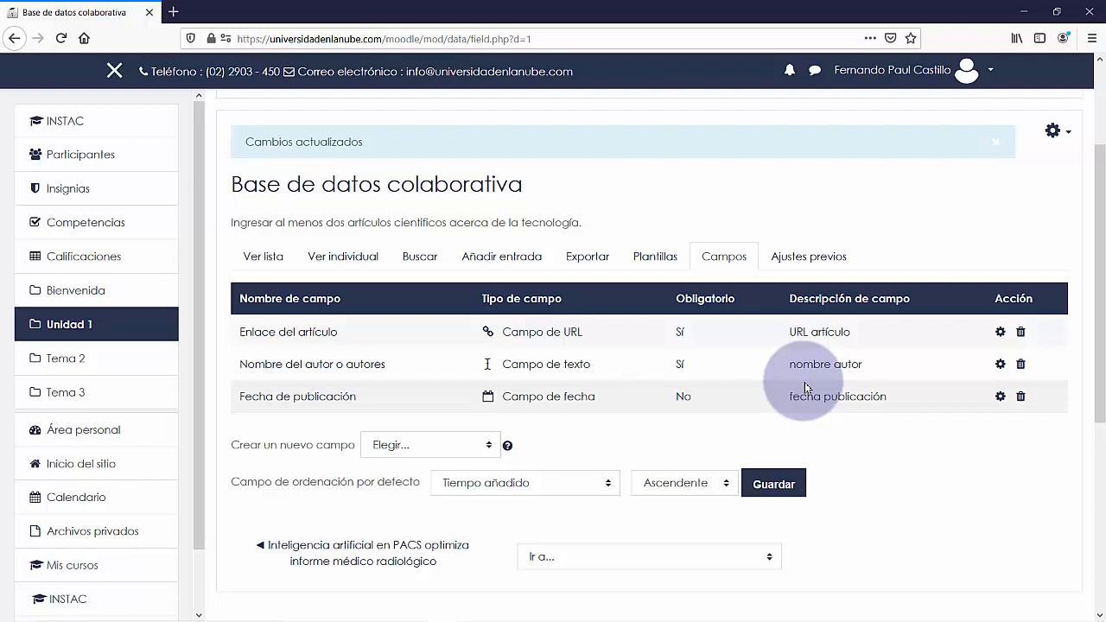
Switch to the browser window with the student session, check the account menu, and open Unidad 1 of the course
{"action": "key", "text": "alt+Tab"}
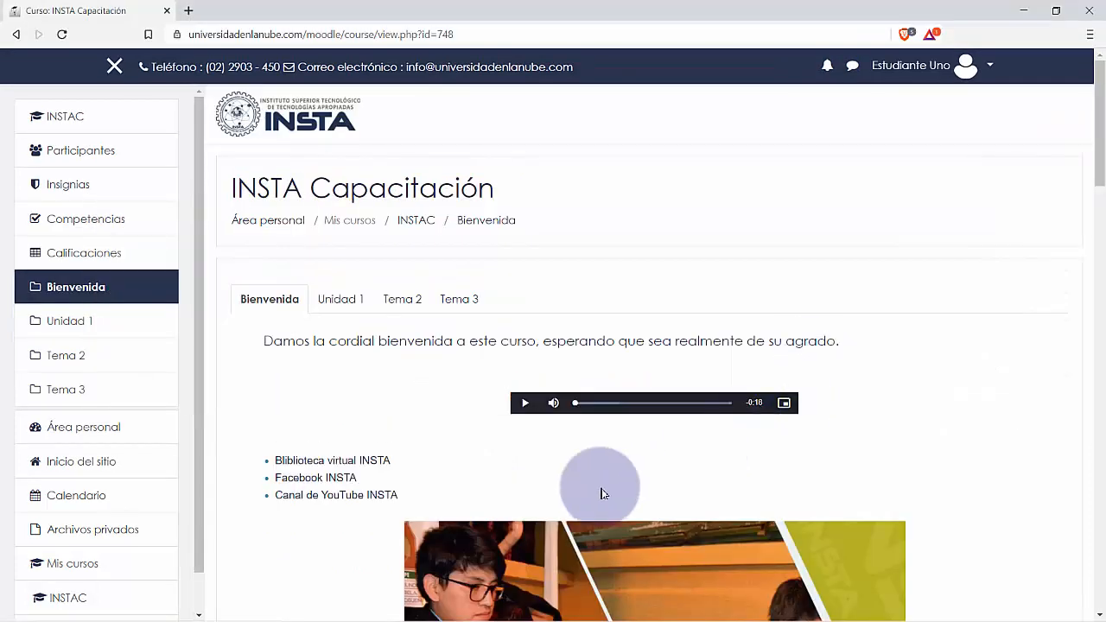
{"action": "left_click", "coordinate": [899, 75]}
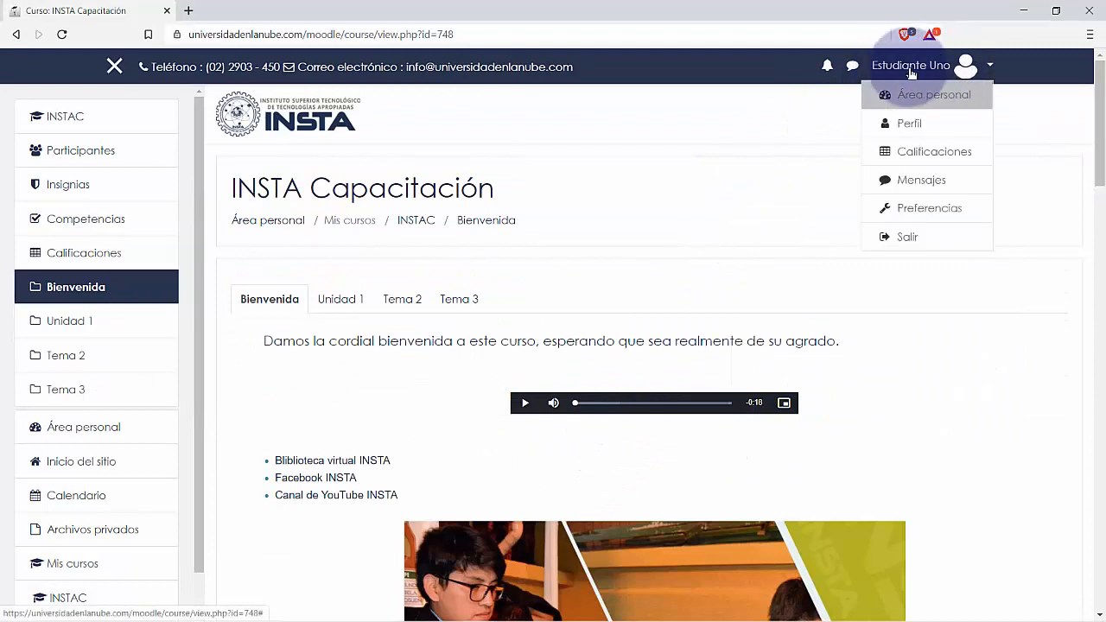
{"action": "left_click", "coordinate": [918, 78]}
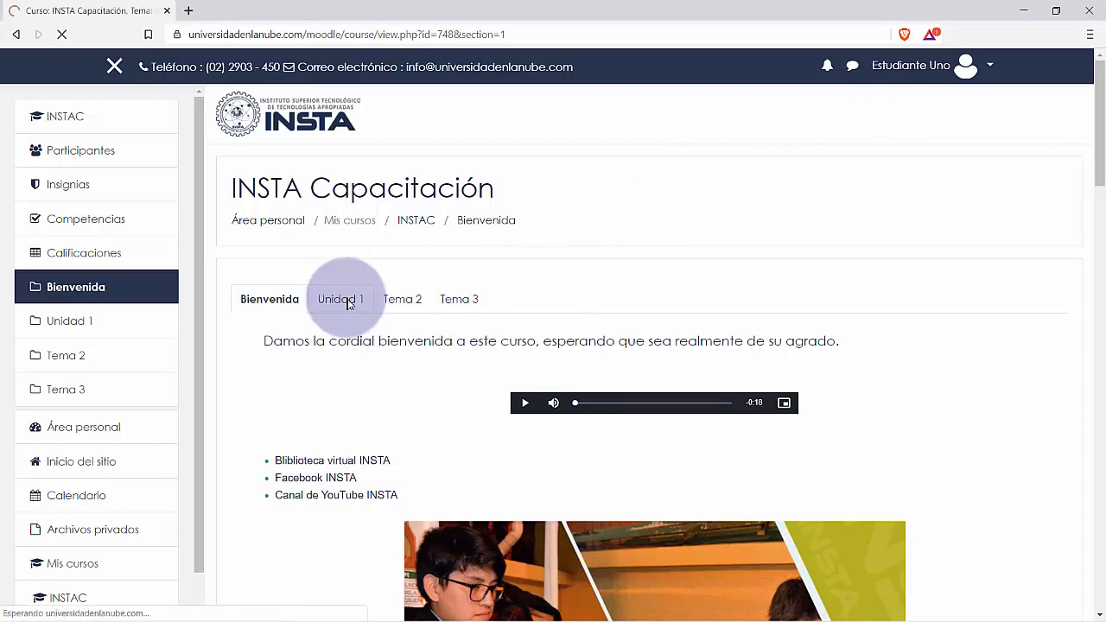
Open the Base de datos colaborativa activity in Unidad 1 and start a new entry
{"action": "scroll", "coordinate": [383, 343], "scroll_direction": "down", "scroll_amount": 5}
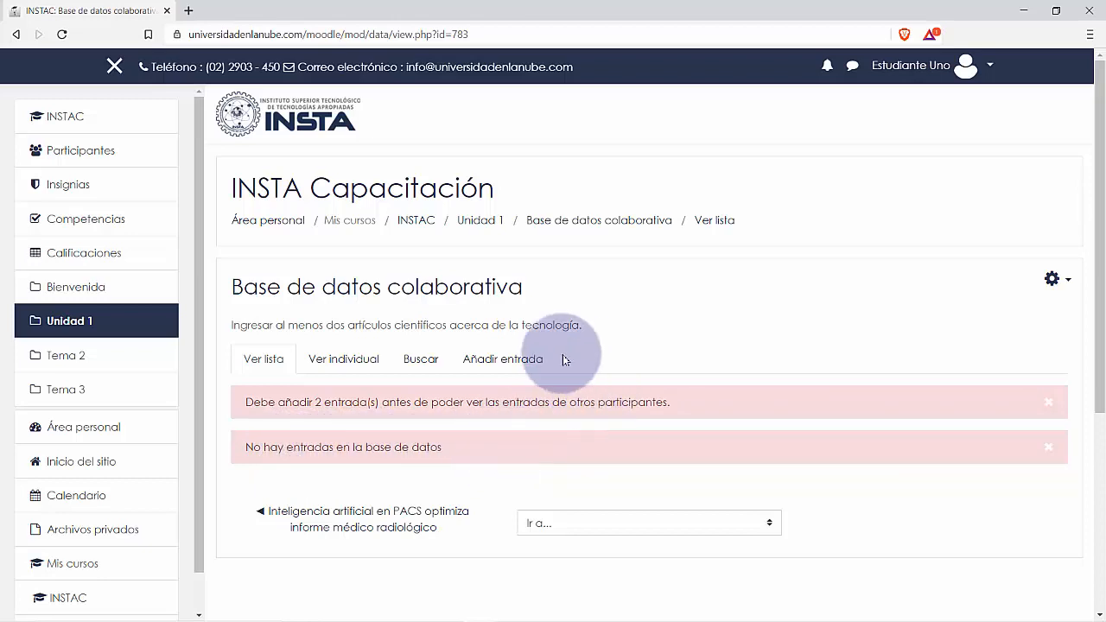
{"action": "left_click", "coordinate": [493, 364]}
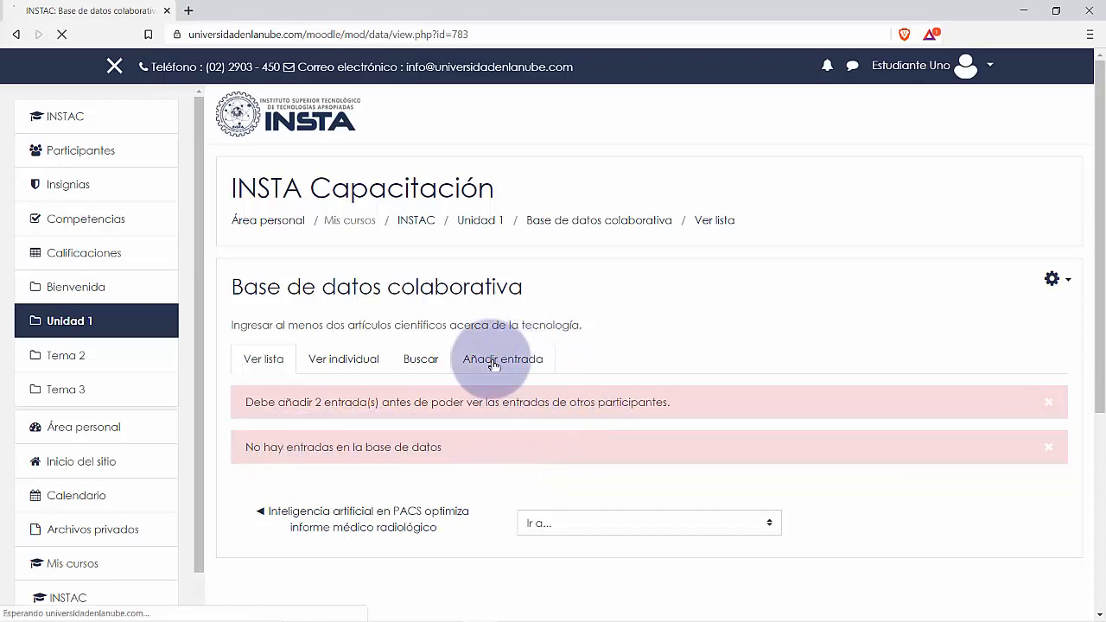
{"action": "scroll", "coordinate": [494, 364], "scroll_direction": "down", "scroll_amount": 1}
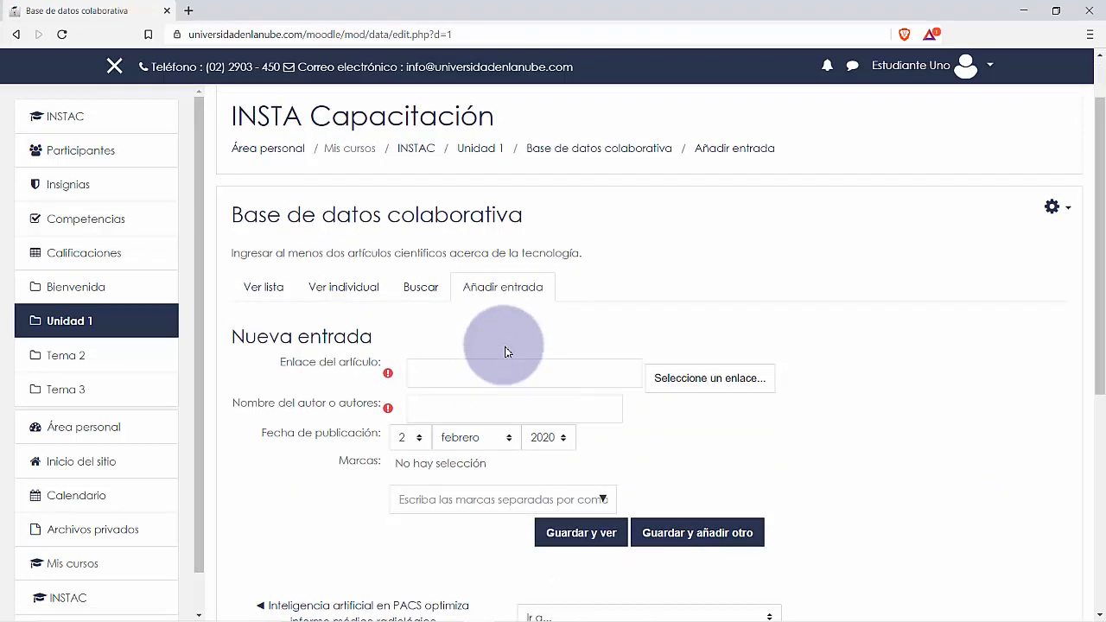
{"action": "scroll", "coordinate": [531, 331], "scroll_direction": "down", "scroll_amount": 1}
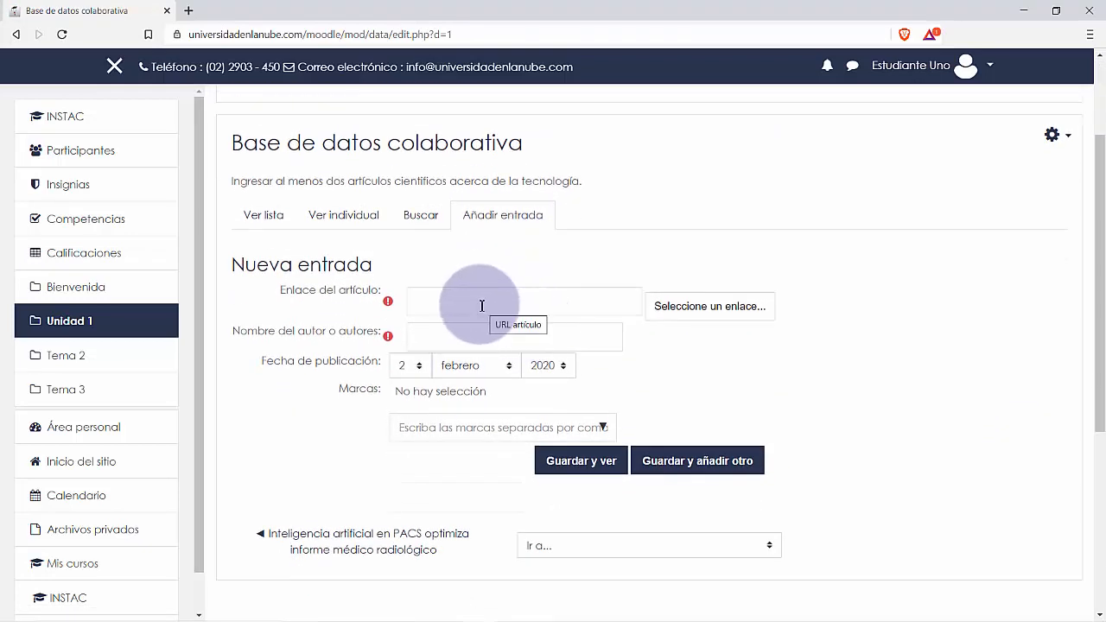
Switch to the Redalyc article PDF and copy the address of its "Disponible en" link
{"action": "key", "text": "alt+Tab"}
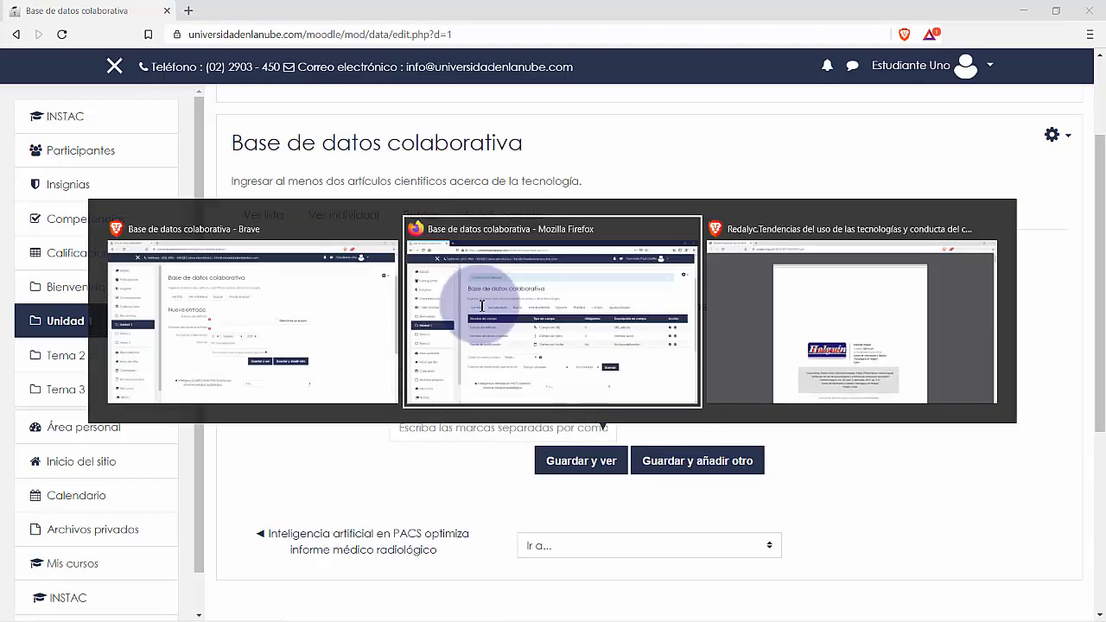
{"action": "key", "text": "alt+Tab"}
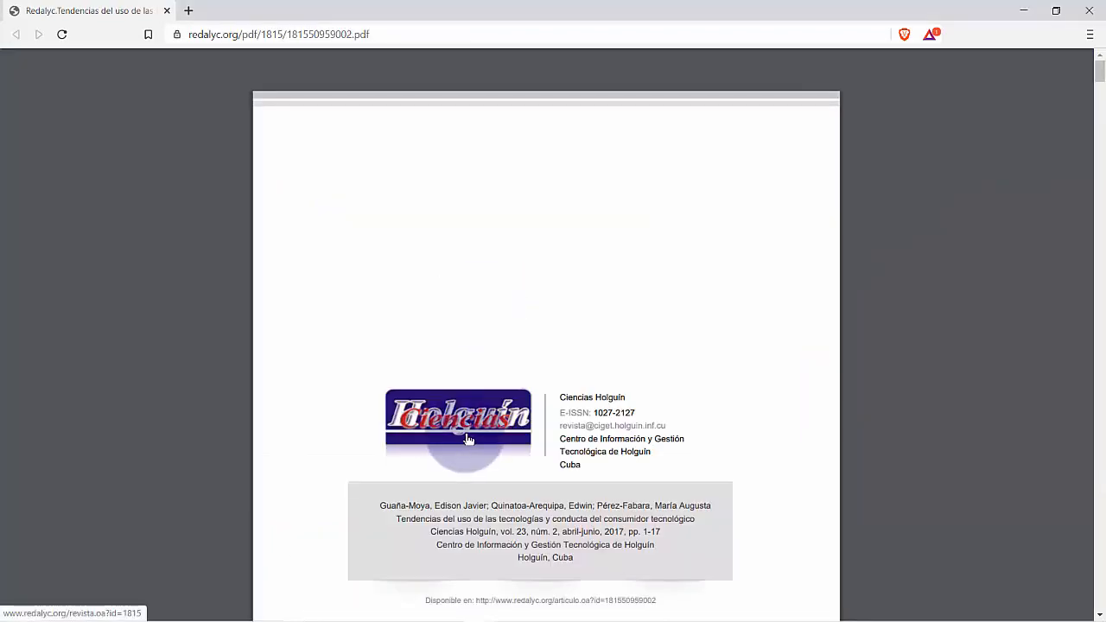
{"action": "scroll", "coordinate": [646, 375], "scroll_direction": "down", "scroll_amount": 3}
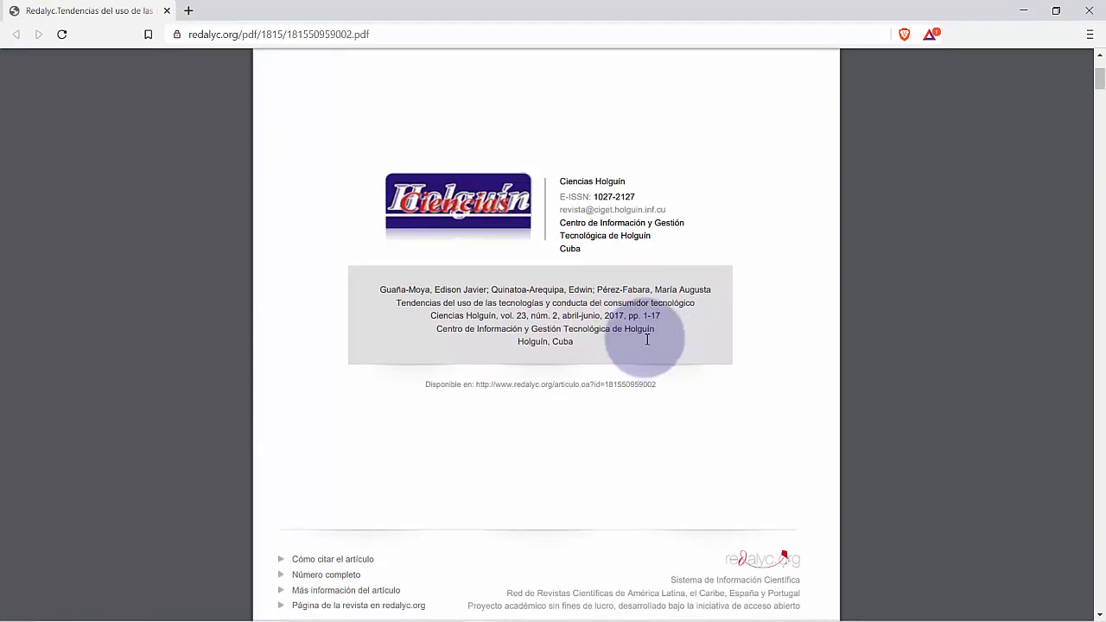
{"action": "scroll", "coordinate": [647, 339], "scroll_direction": "up", "scroll_amount": 3}
{"action": "left_click", "coordinate": [417, 33]}
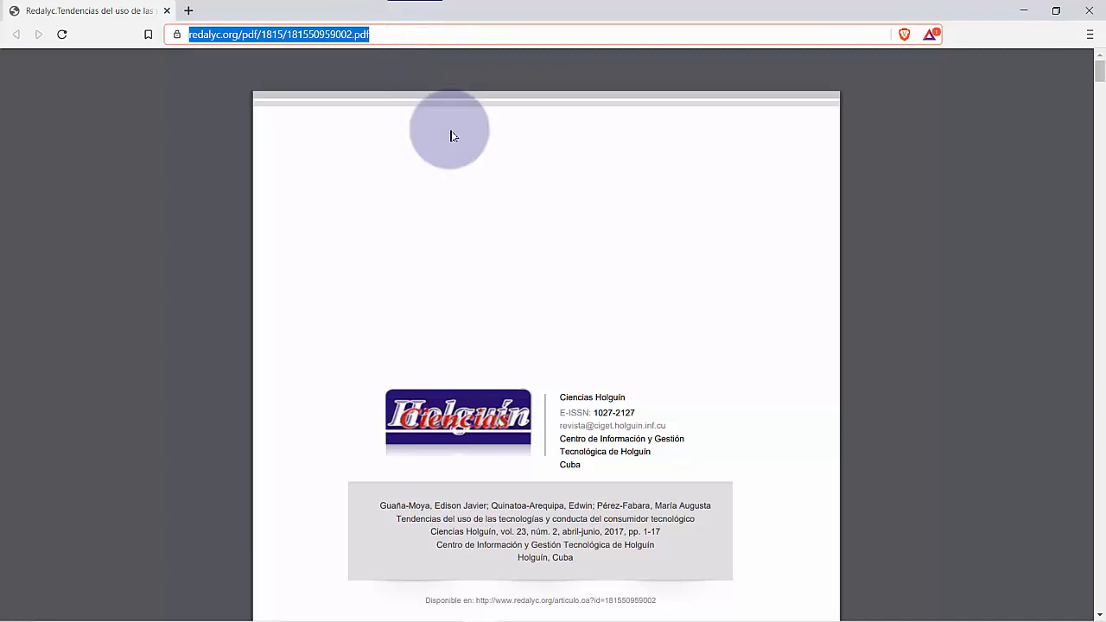
{"action": "left_click", "coordinate": [766, 499]}
{"action": "scroll", "coordinate": [766, 471], "scroll_direction": "down", "scroll_amount": 1}
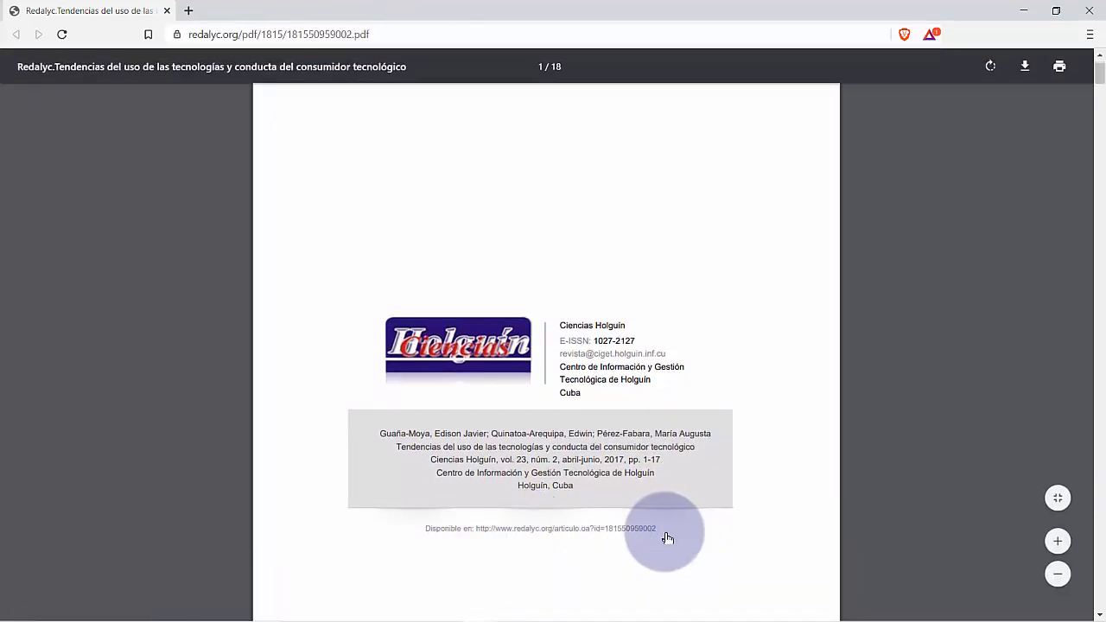
{"action": "right_click", "coordinate": [547, 537]}
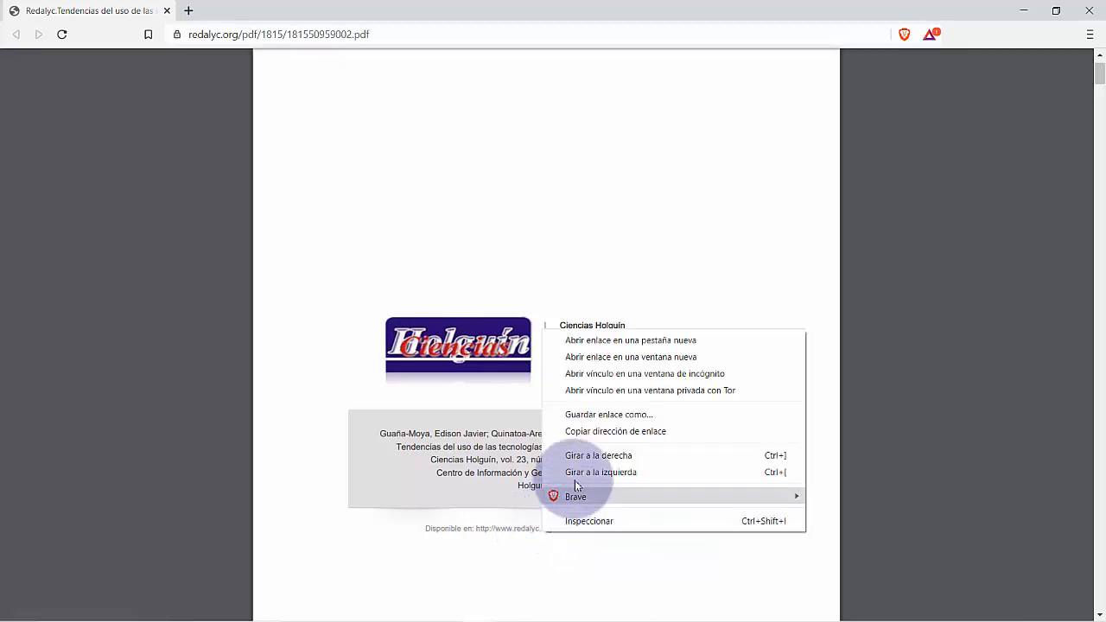
{"action": "left_click", "coordinate": [602, 433]}
{"action": "key", "text": "alt+Tab"}
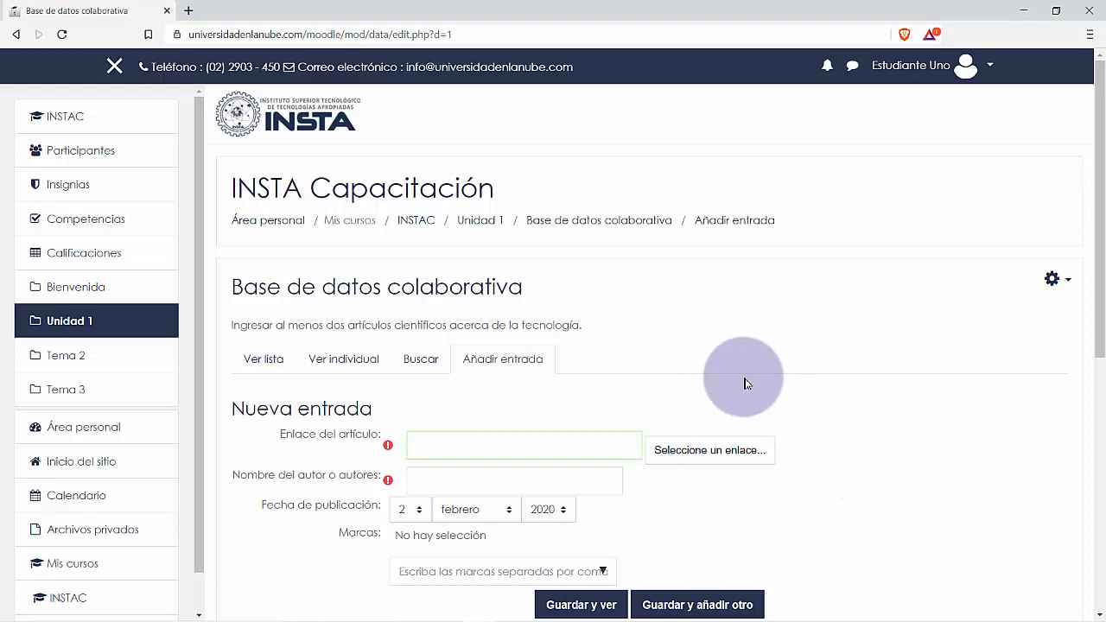
{"action": "left_click", "coordinate": [477, 443]}
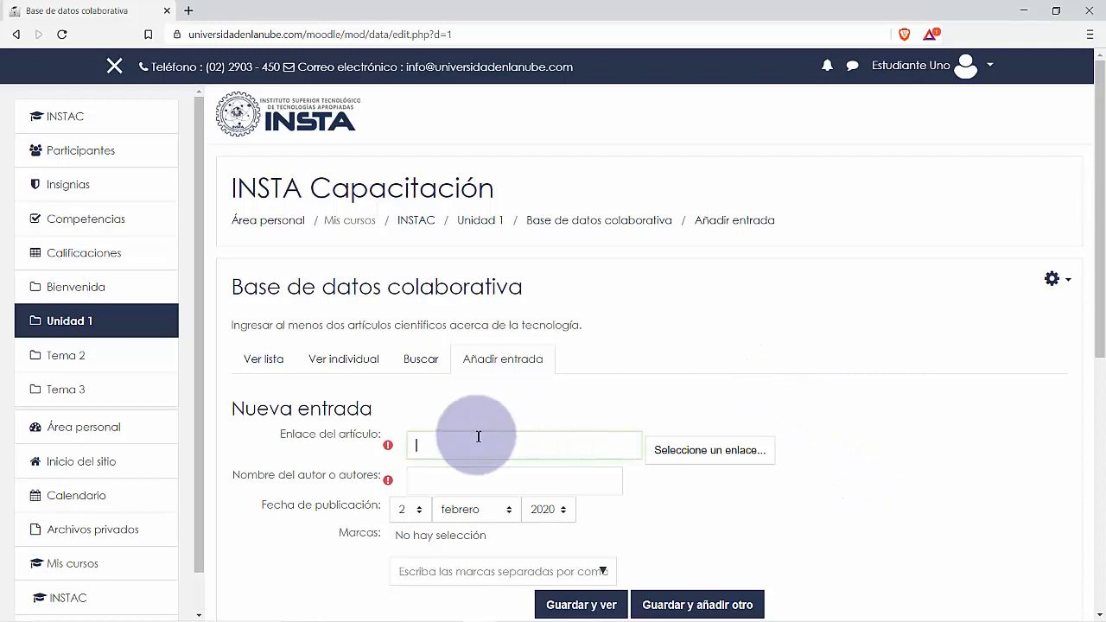
{"action": "key", "text": "ctrl+v"}
{"action": "left_click_drag", "start_coordinate": [508, 441], "coordinate": [358, 453]}
{"action": "left_click", "coordinate": [452, 445]}
{"action": "mouse_move", "coordinate": [451, 445]}
{"action": "left_mouse_down"}
{"action": "mouse_move", "coordinate": [630, 440]}
{"action": "mouse_move", "coordinate": [332, 459]}
{"action": "mouse_move", "coordinate": [437, 446]}
{"action": "left_mouse_up"}
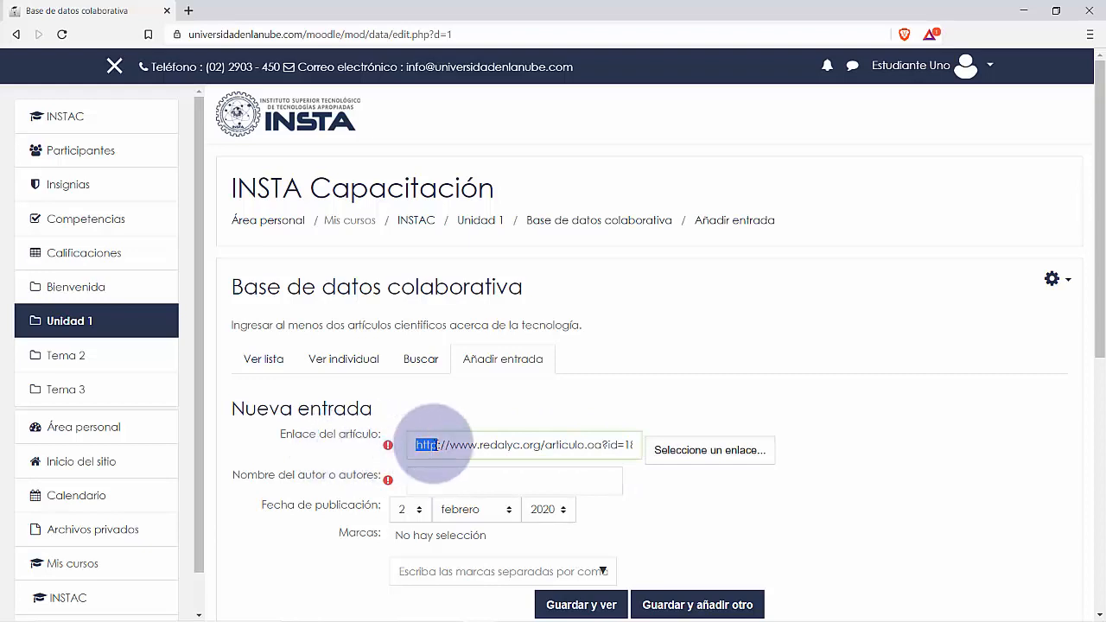
{"action": "left_click", "coordinate": [452, 446]}
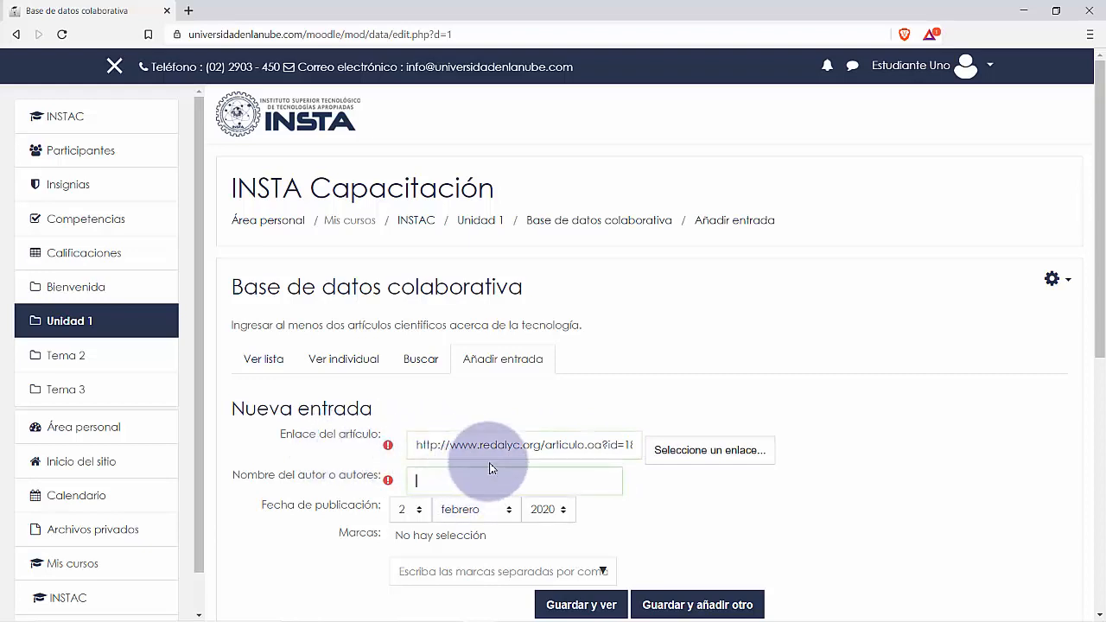
Copy the authors' names from the article's cover page into the entry's Nombre del autor o autores field
{"action": "key", "text": "alt+Tab"}
{"action": "scroll", "coordinate": [576, 440], "scroll_direction": "up", "scroll_amount": 1}
{"action": "scroll", "coordinate": [572, 441], "scroll_direction": "down", "scroll_amount": 1}
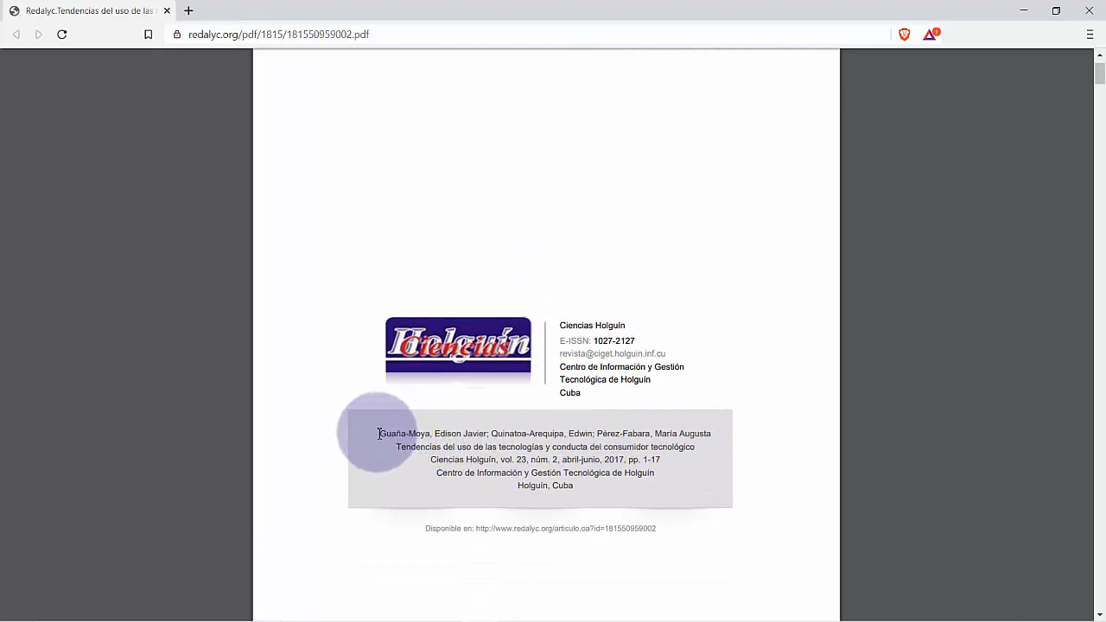
{"action": "left_click_drag", "start_coordinate": [380, 434], "coordinate": [714, 433]}
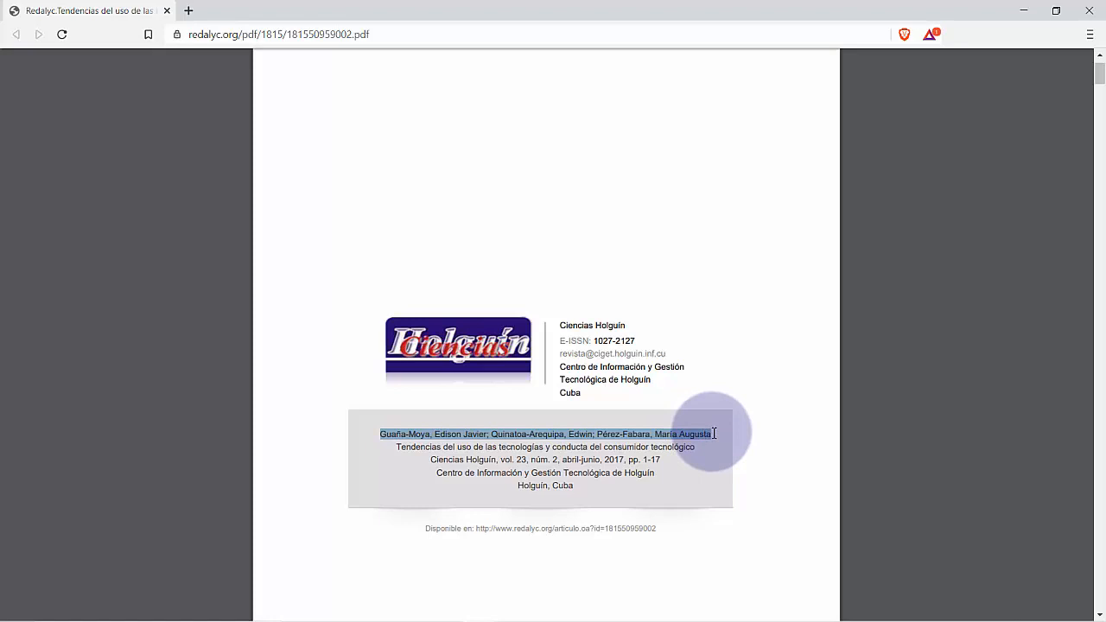
{"action": "key", "text": "ctrl+c"}
{"action": "key", "text": "alt+Tab"}
{"action": "left_click", "coordinate": [562, 479]}
{"action": "key", "text": "ctrl+v"}
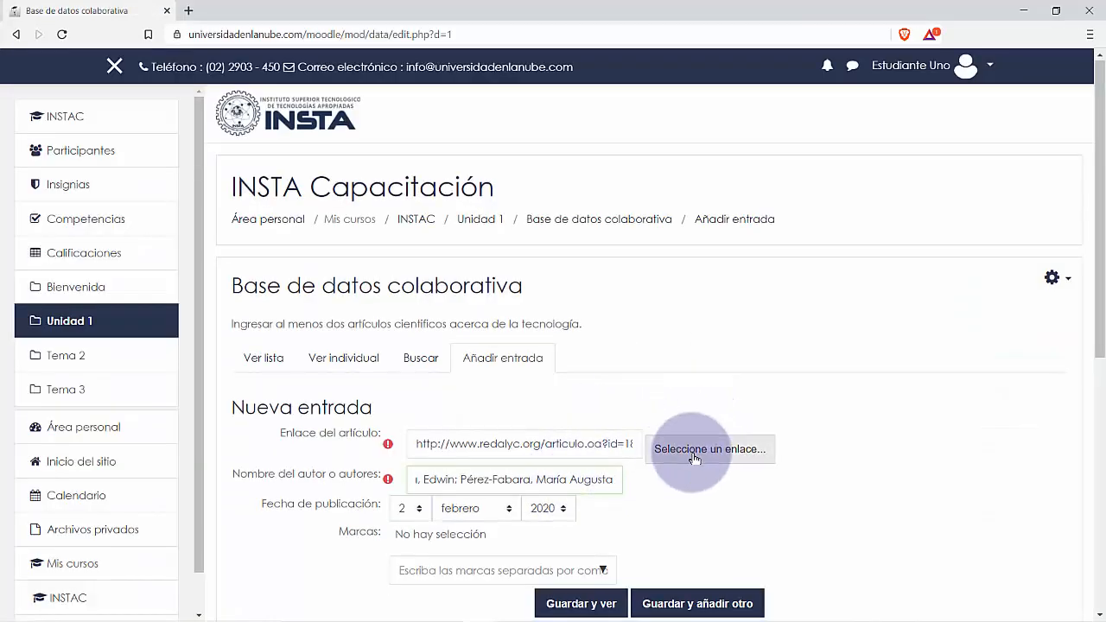
Check the publication date in the article PDF and set the entry's Fecha de publicación to 1 abril 2017
{"action": "scroll", "coordinate": [695, 454], "scroll_direction": "down", "scroll_amount": 1}
{"action": "key", "text": "alt+Tab"}
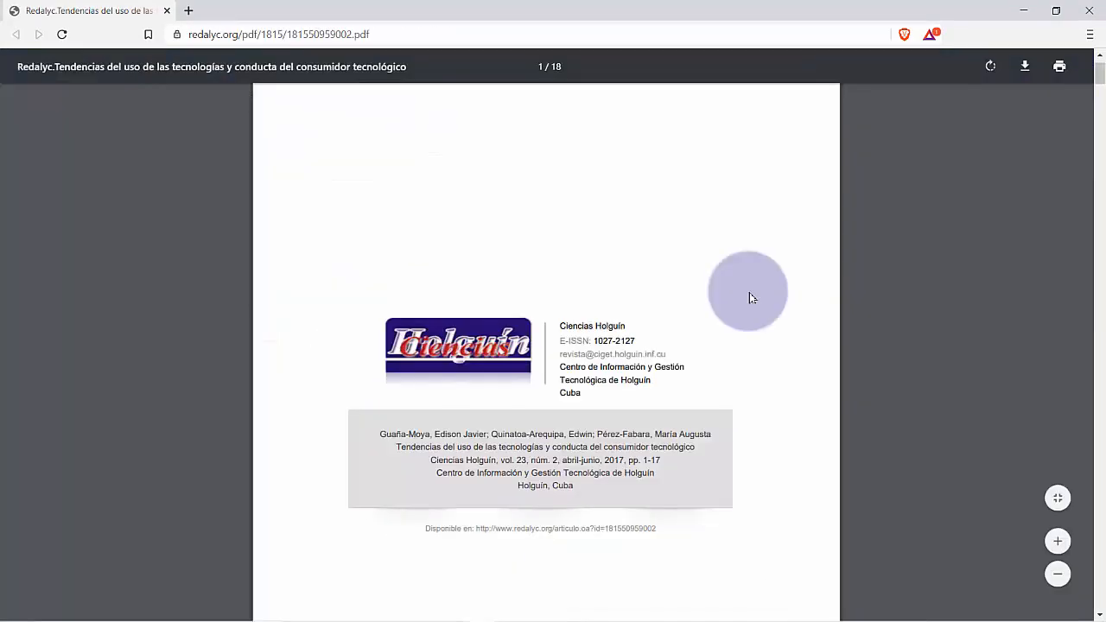
{"action": "scroll", "coordinate": [583, 393], "scroll_direction": "down", "scroll_amount": 1}
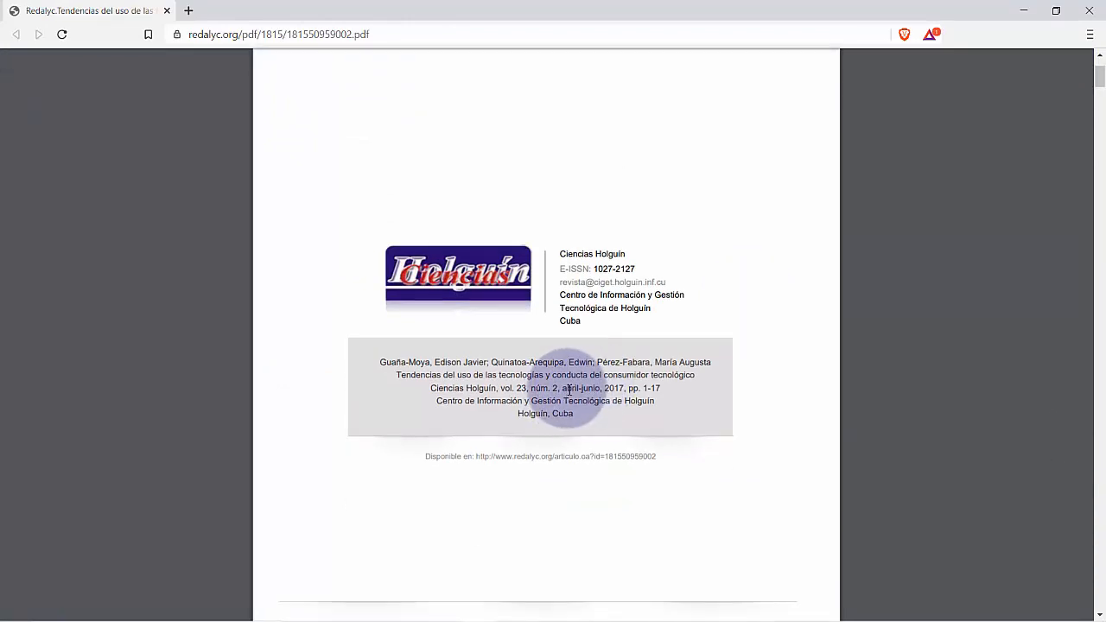
{"action": "key", "text": "alt+Tab"}
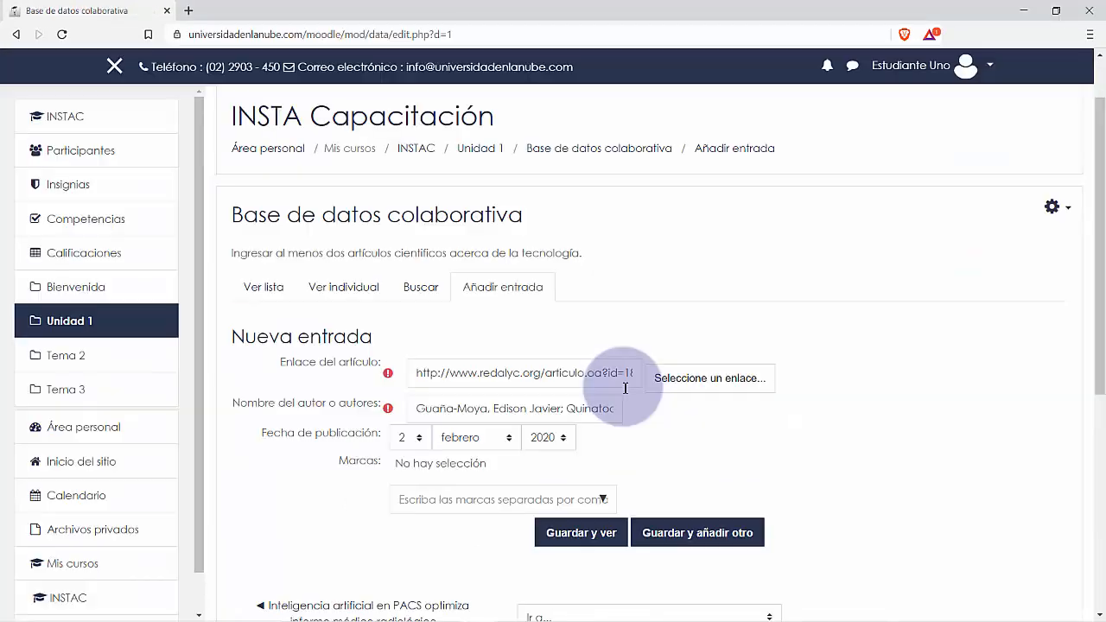
{"action": "scroll", "coordinate": [626, 394], "scroll_direction": "down", "scroll_amount": 1}
{"action": "left_click", "coordinate": [414, 365]}
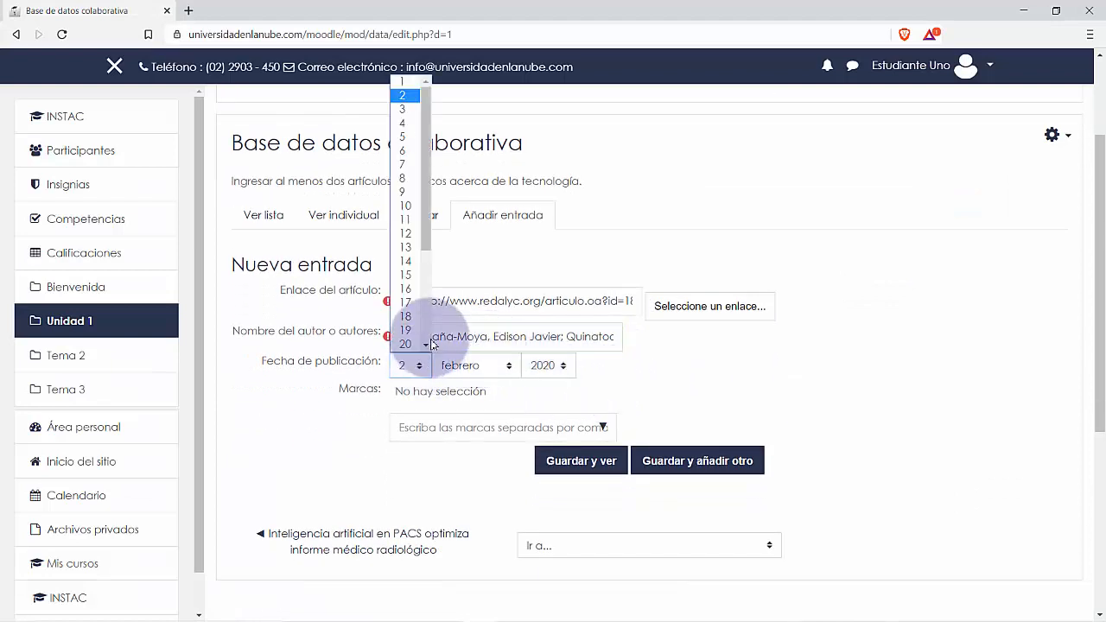
{"action": "left_click", "coordinate": [408, 106]}
{"action": "left_click", "coordinate": [497, 366]}
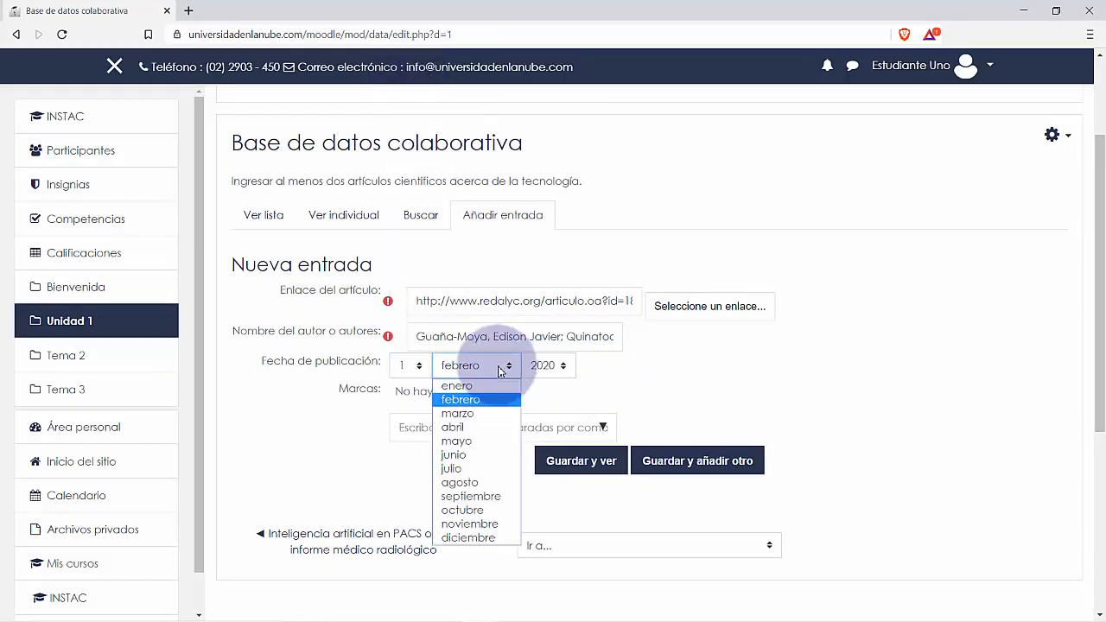
{"action": "left_click", "coordinate": [484, 427]}
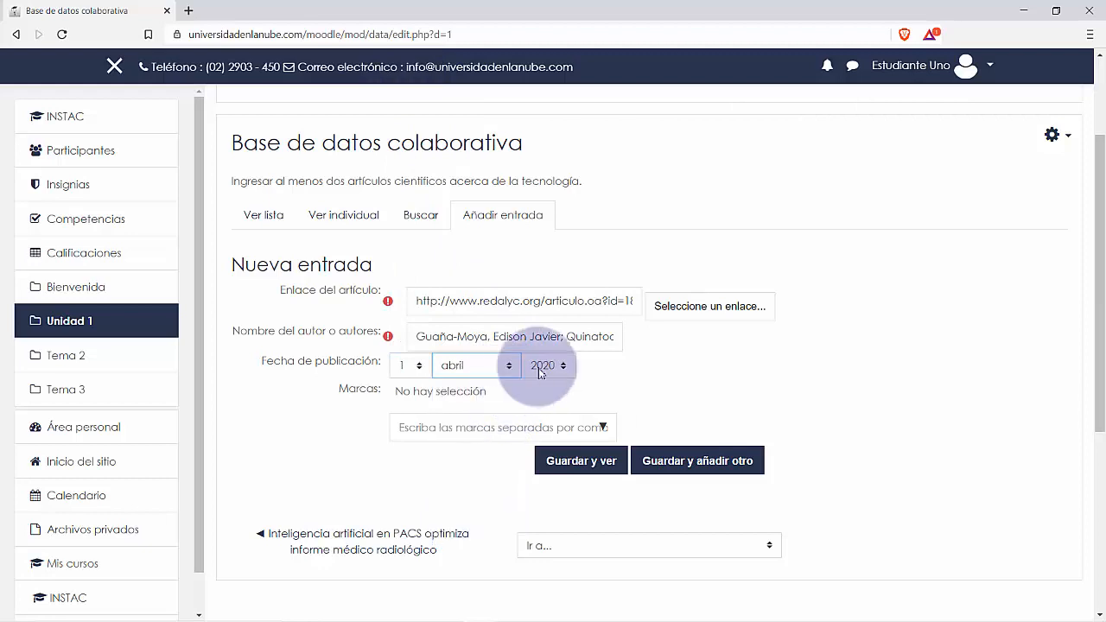
{"action": "left_click", "coordinate": [562, 366]}
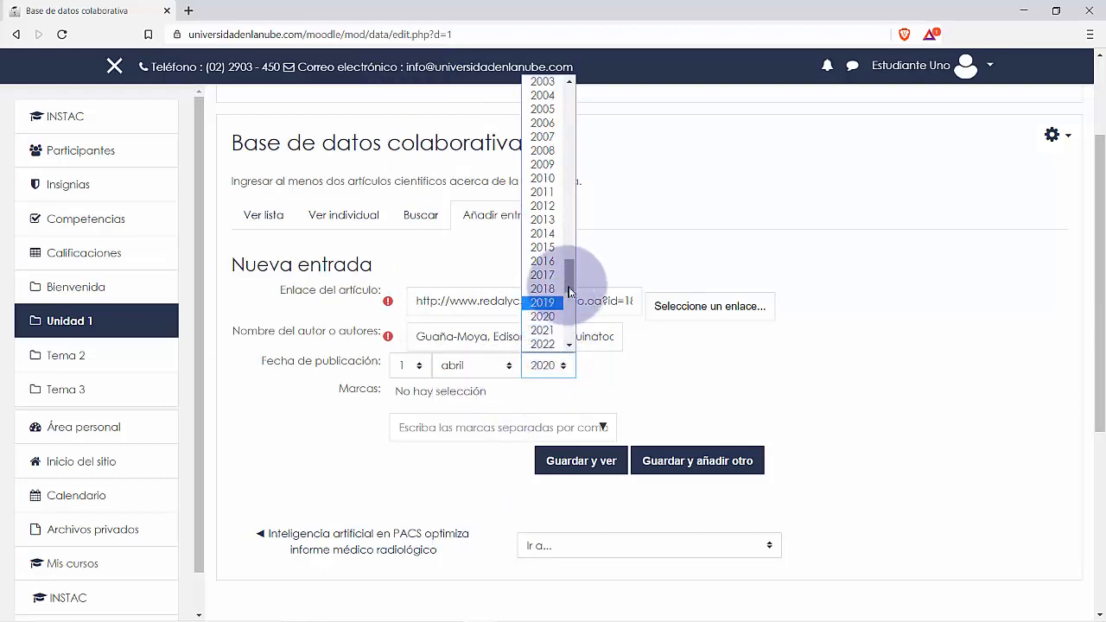
{"action": "left_click", "coordinate": [549, 303]}
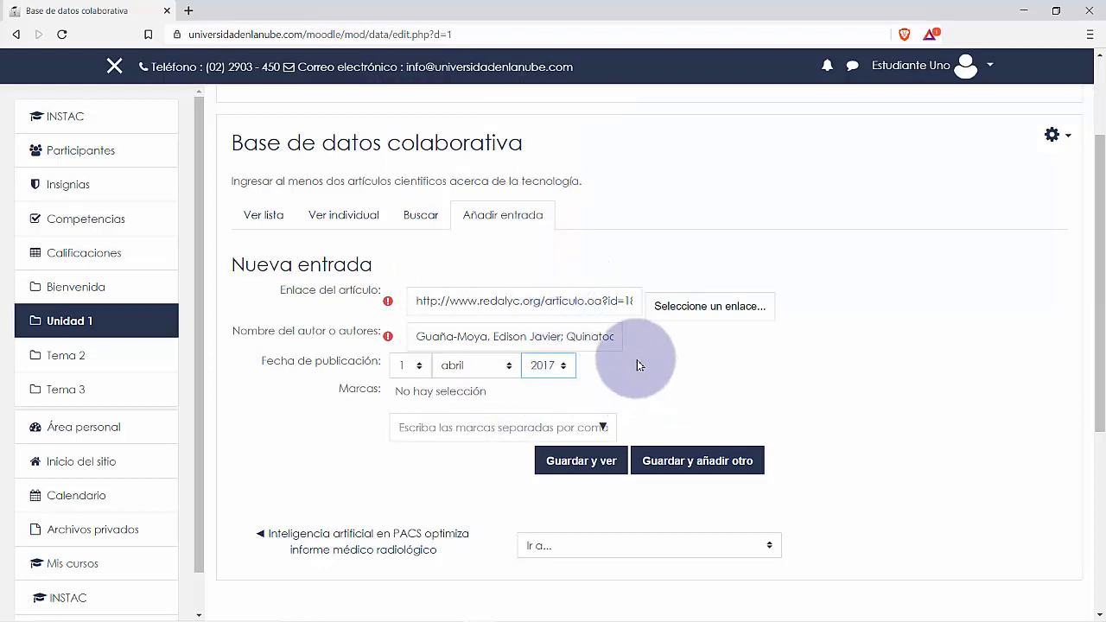
Look up the article's title in the PDF and add the tag "Tendencias" to the entry's Marcas
{"action": "left_click", "coordinate": [472, 434]}
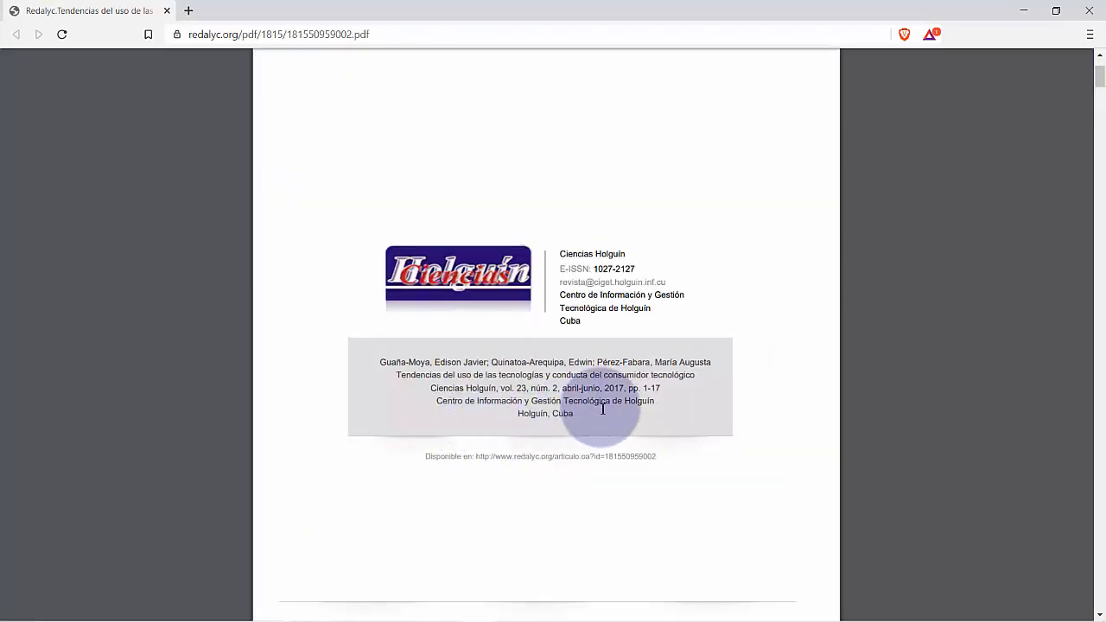
{"action": "scroll", "coordinate": [600, 407], "scroll_direction": "down", "scroll_amount": 5}
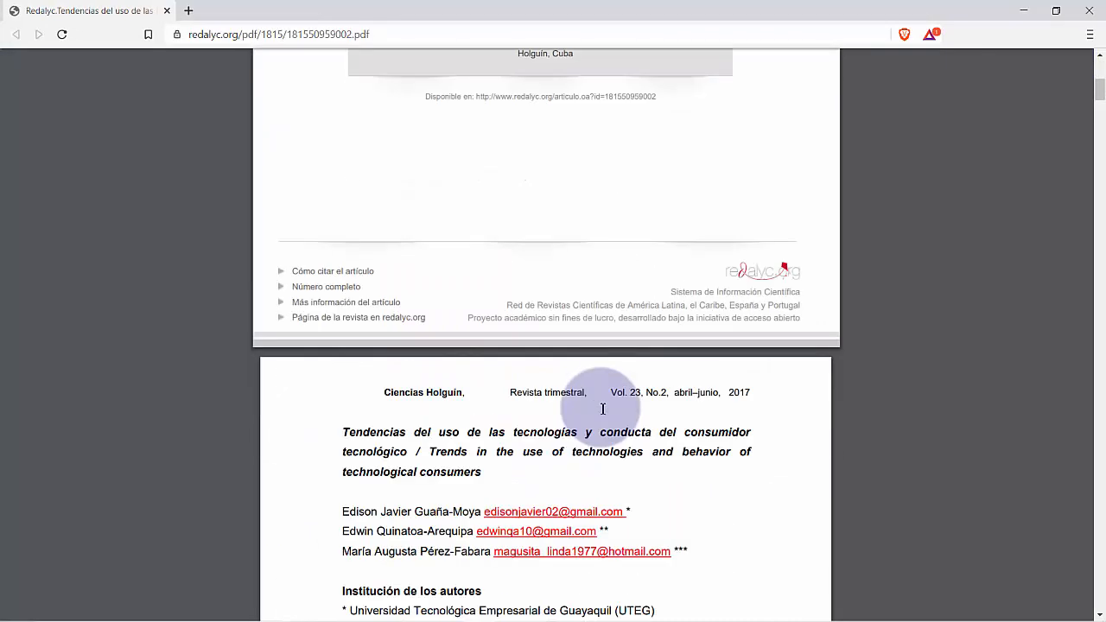
{"action": "scroll", "coordinate": [603, 408], "scroll_direction": "down", "scroll_amount": 1}
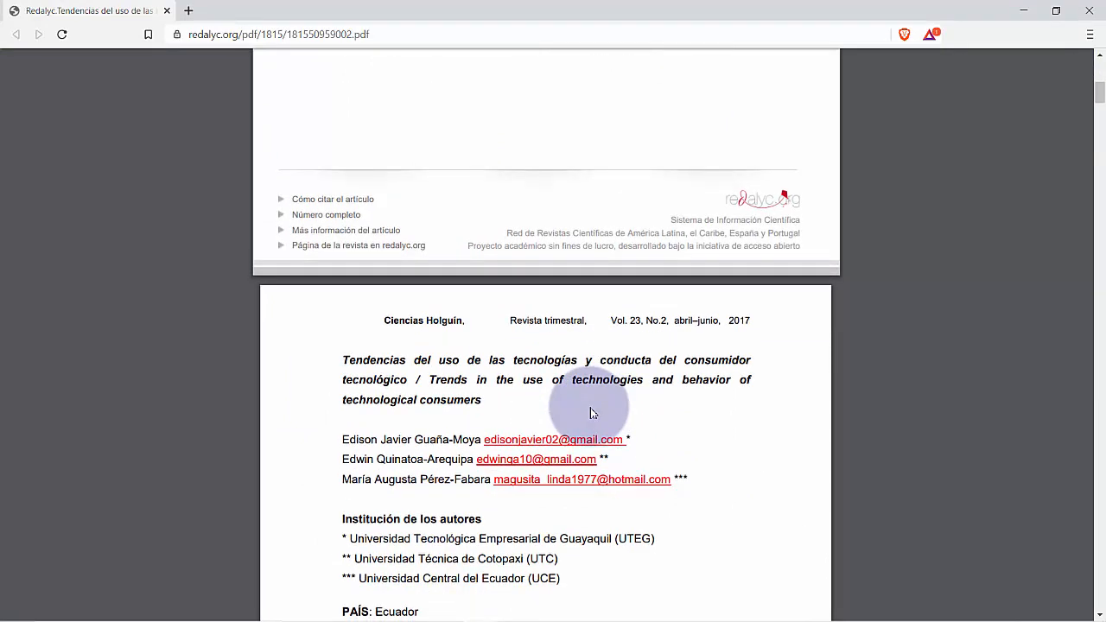
{"action": "key", "text": "alt+Tab"}
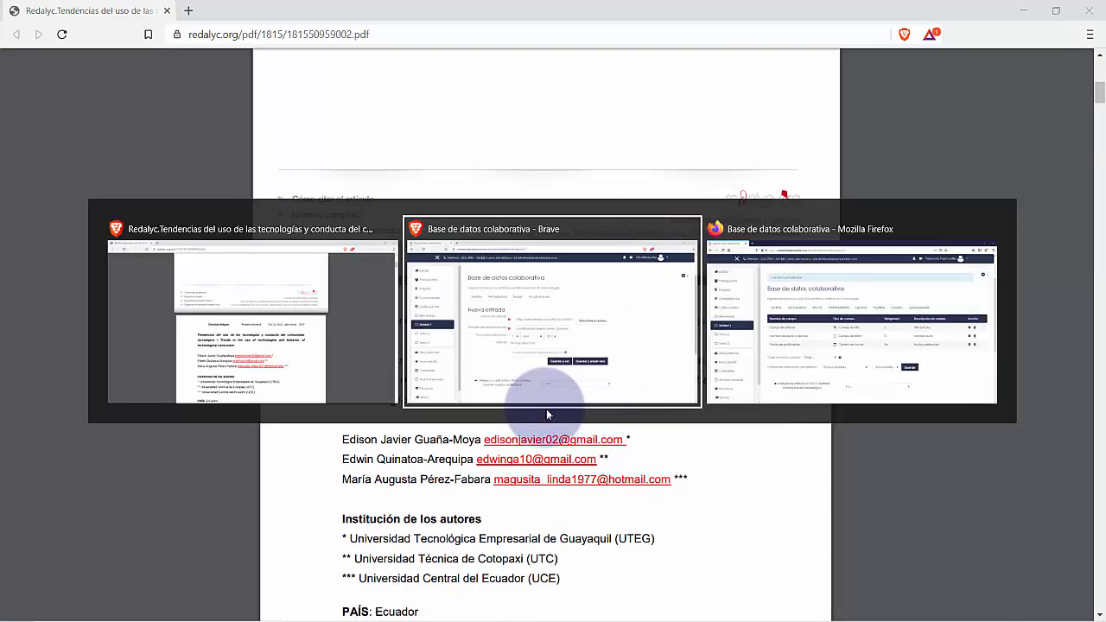
{"action": "type", "text": "T"}
{"action": "key", "text": "Caps_Lock"}
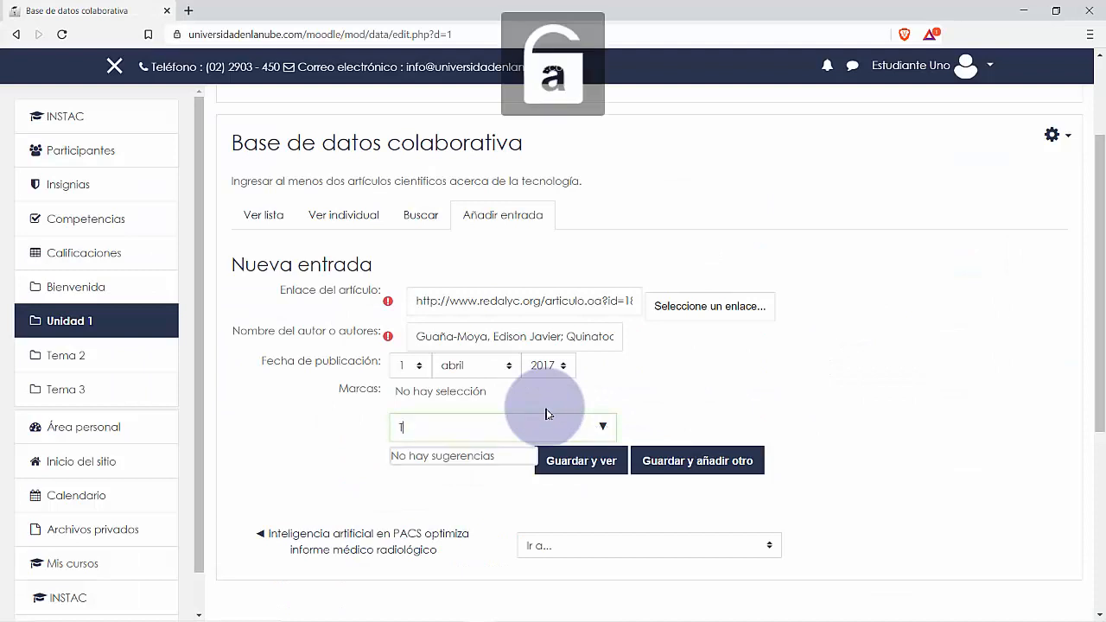
{"action": "type", "text": "endencias"}
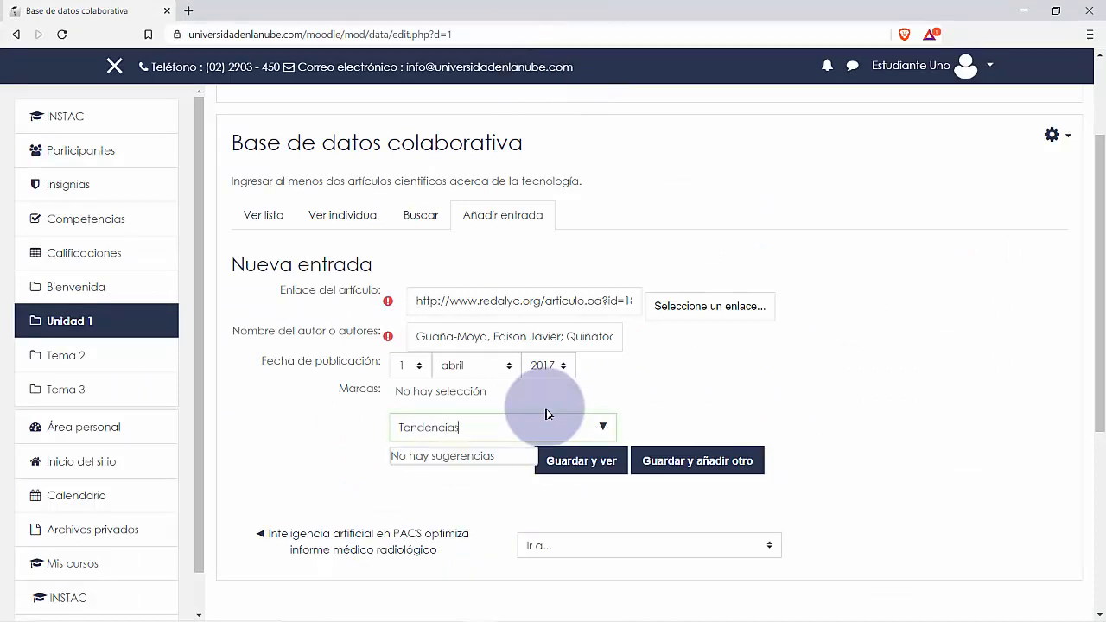
{"action": "key", "text": "Return"}
Add the tags "tecnología" and "conducta" to the entry, consulting the article's title for the keywords
{"action": "key", "text": "alt+Tab"}
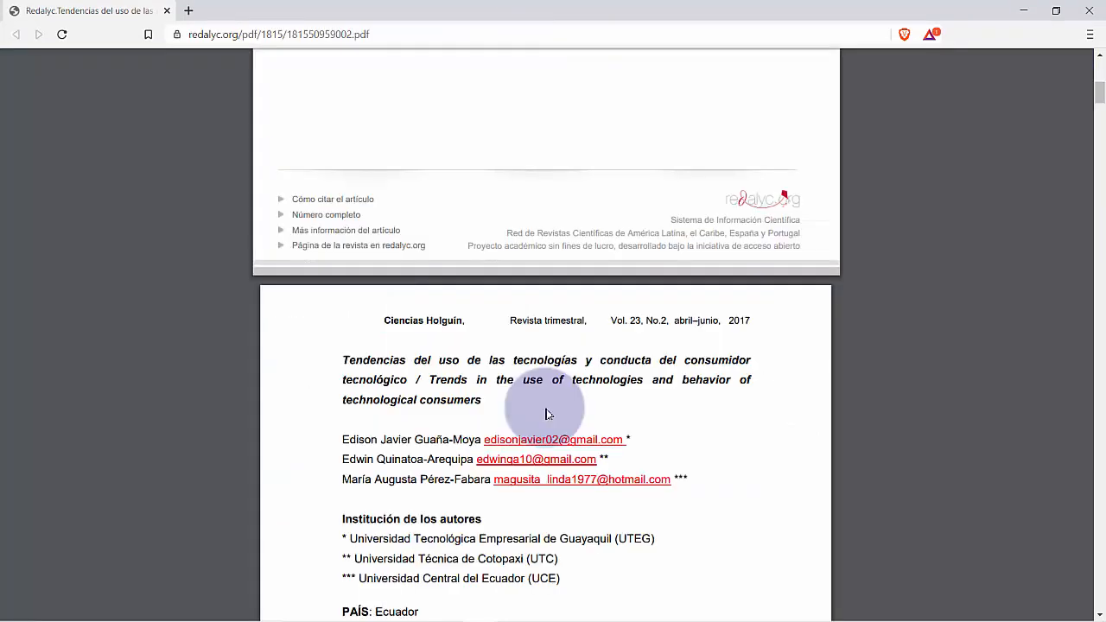
{"action": "key", "text": "alt+Tab"}
{"action": "type", "text": "tecno"}
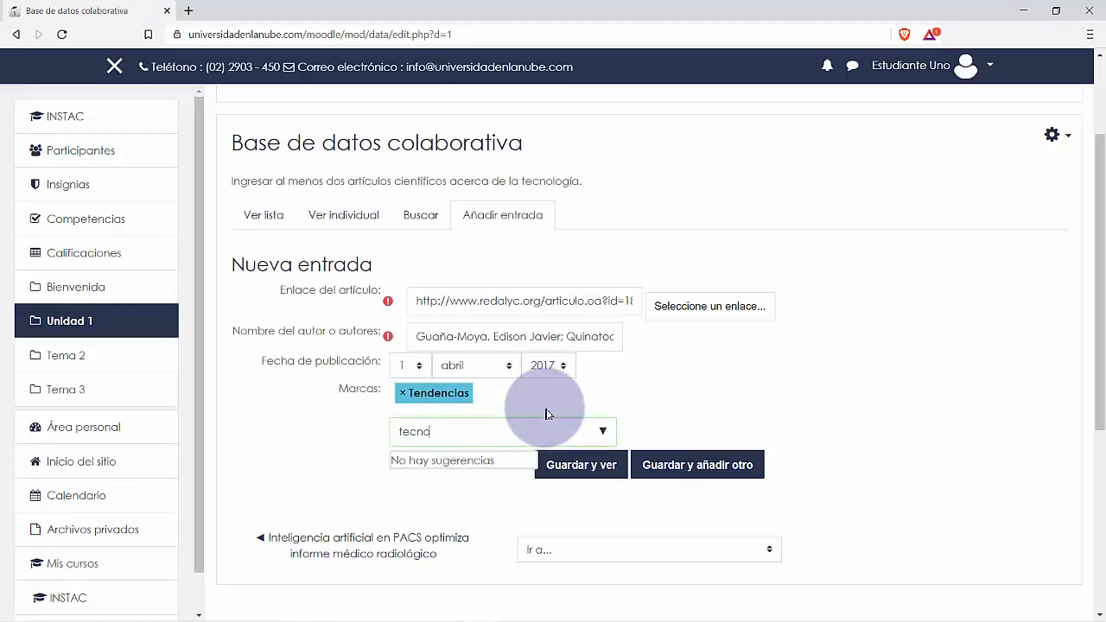
{"action": "type", "text": "logía"}
{"action": "key", "text": "Return"}
{"action": "key", "text": "alt+Tab"}
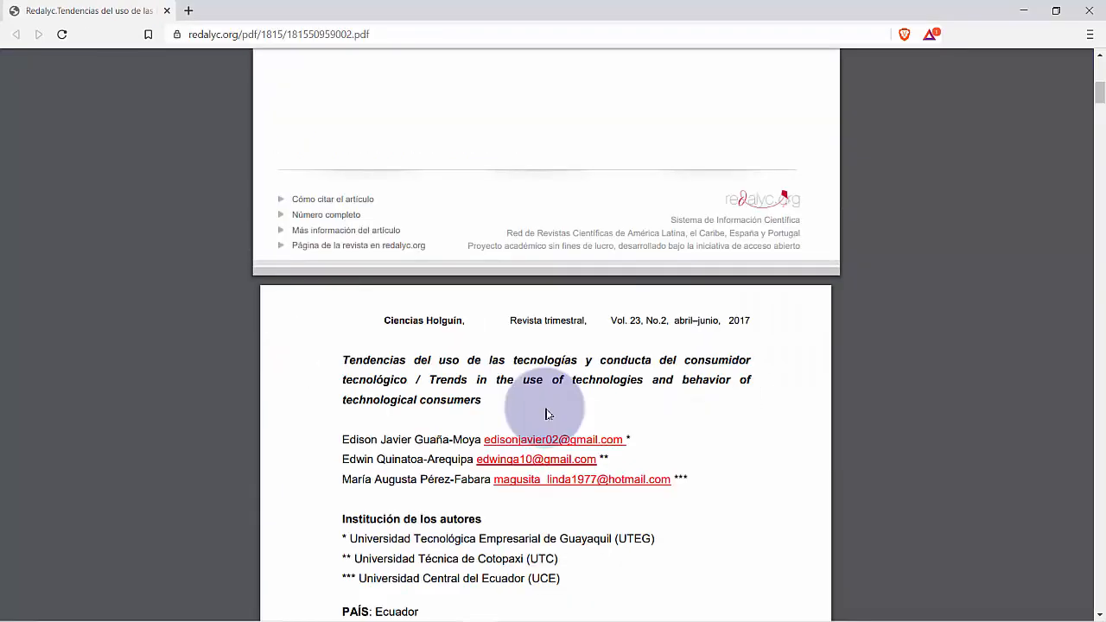
{"action": "key", "text": "alt+Tab"}
{"action": "type", "text": "conducta"}
{"action": "key", "text": "Return"}
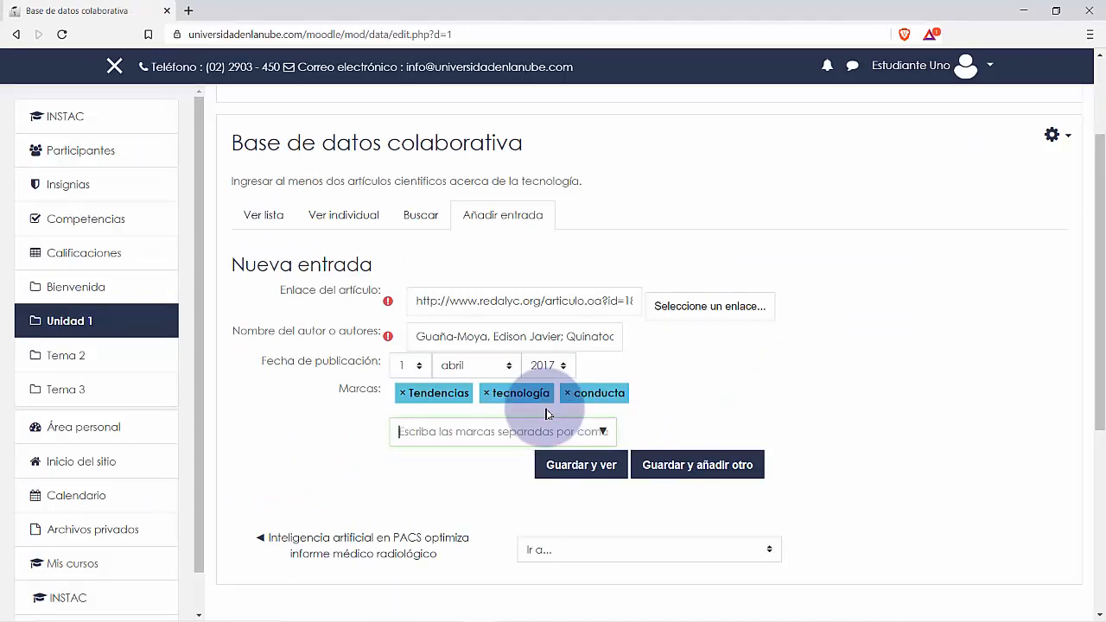
Save the first article's entry and open a blank form for adding another one
{"action": "key", "text": "alt+Tab"}
{"action": "key", "text": "alt+Tab"}
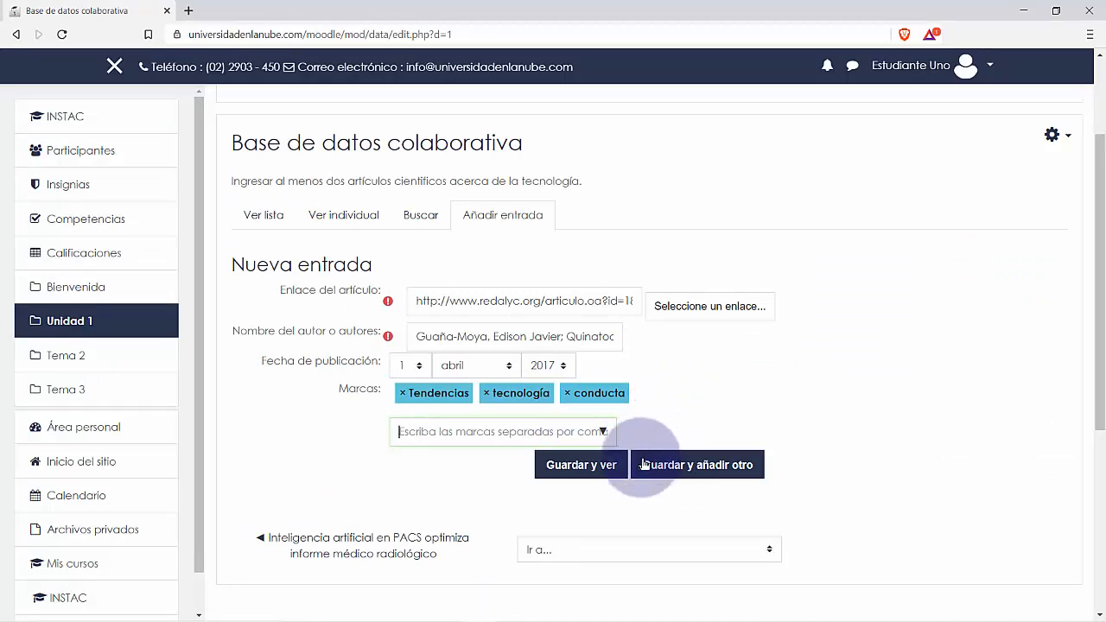
{"action": "left_click", "coordinate": [699, 480]}
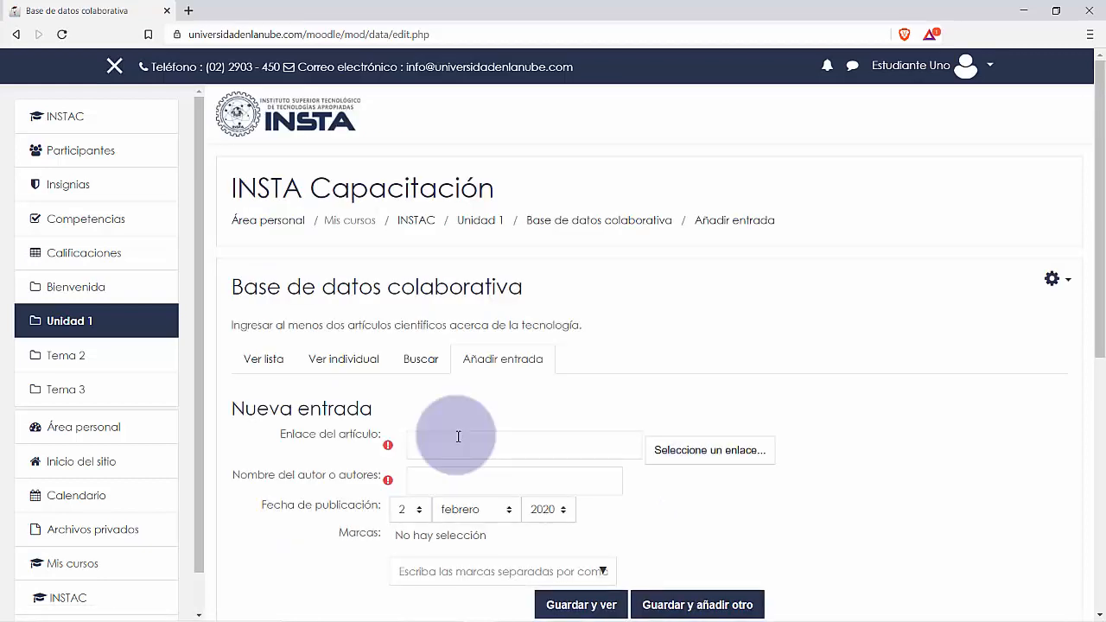
Copy the web address of the "Tecnología y sociedad" article PDF into the new entry's Enlace del artículo field
{"action": "key", "text": "alt+Tab"}
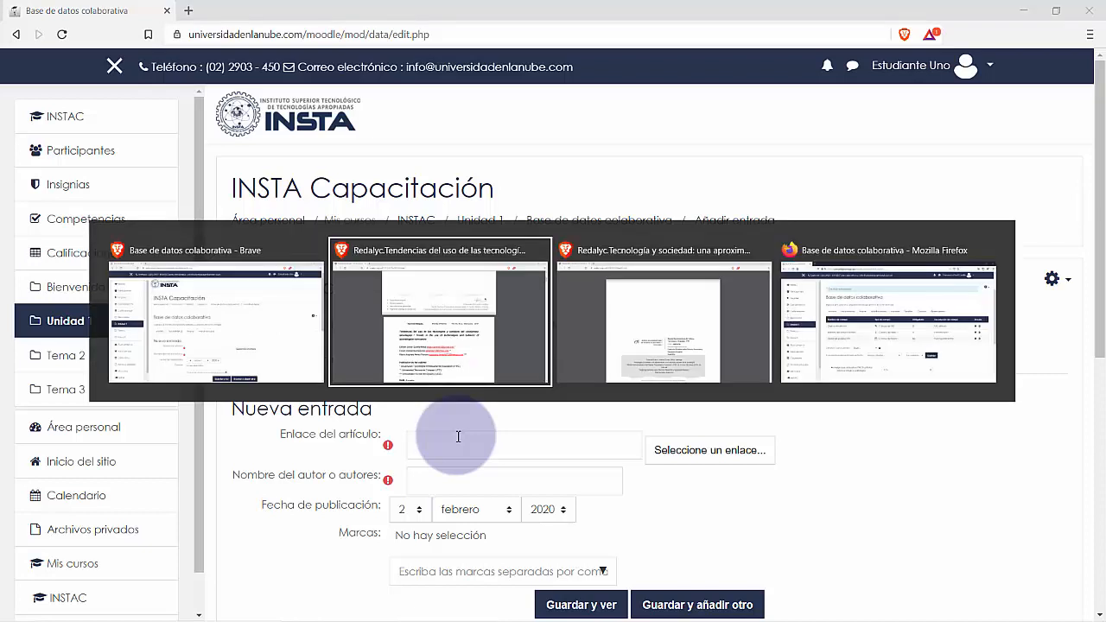
{"action": "key", "text": "alt+Tab"}
{"action": "key", "text": "Tab"}
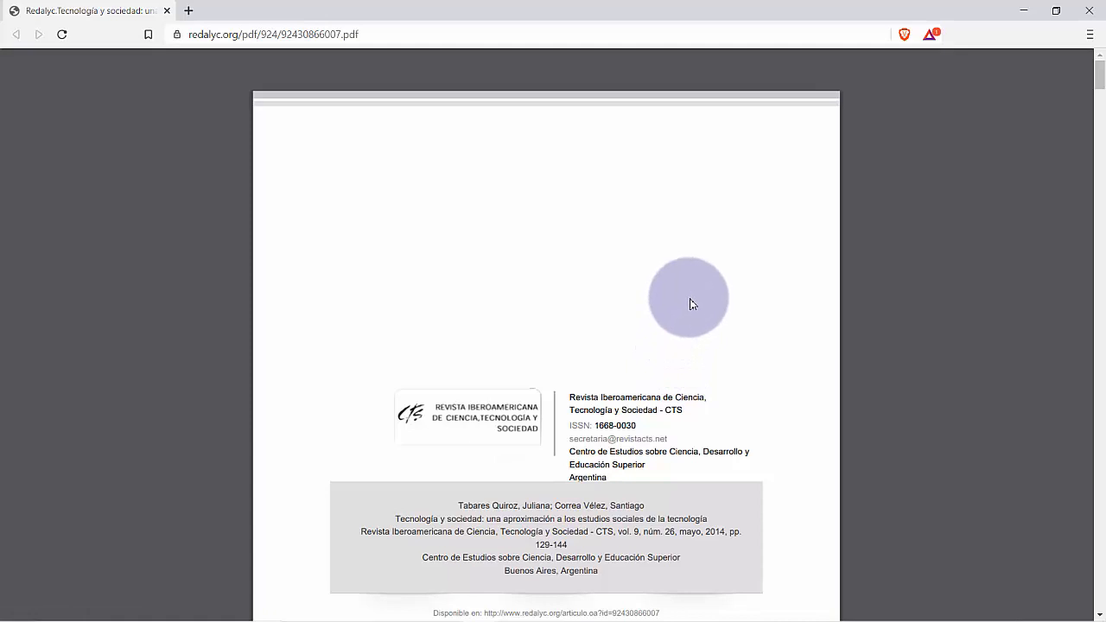
{"action": "scroll", "coordinate": [690, 305], "scroll_direction": "down", "scroll_amount": 1}
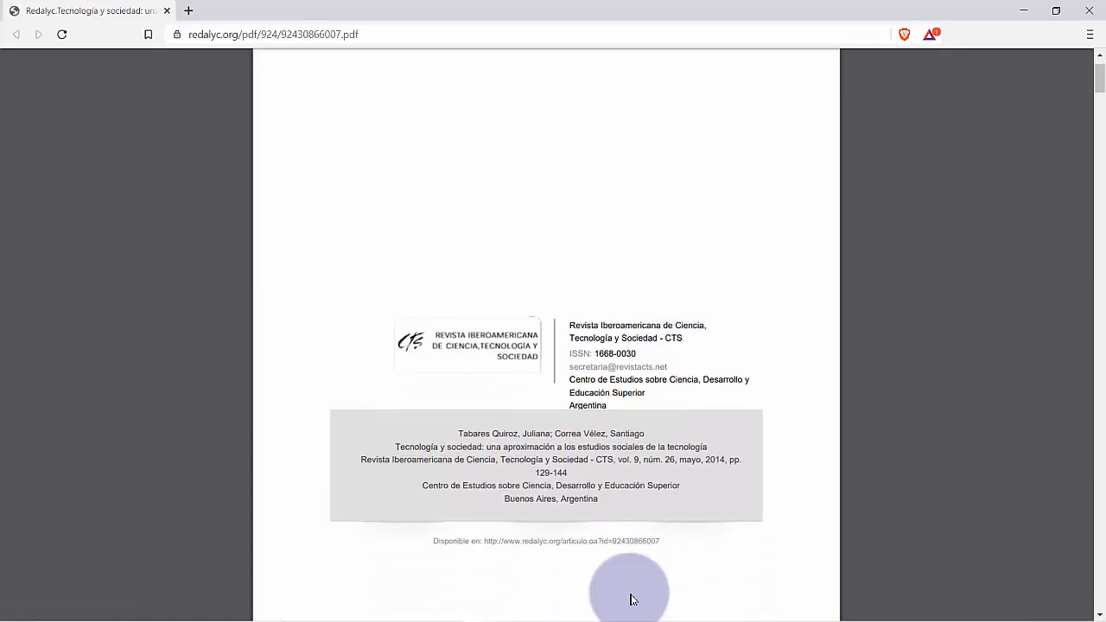
{"action": "right_click", "coordinate": [594, 547]}
{"action": "left_click", "coordinate": [675, 439]}
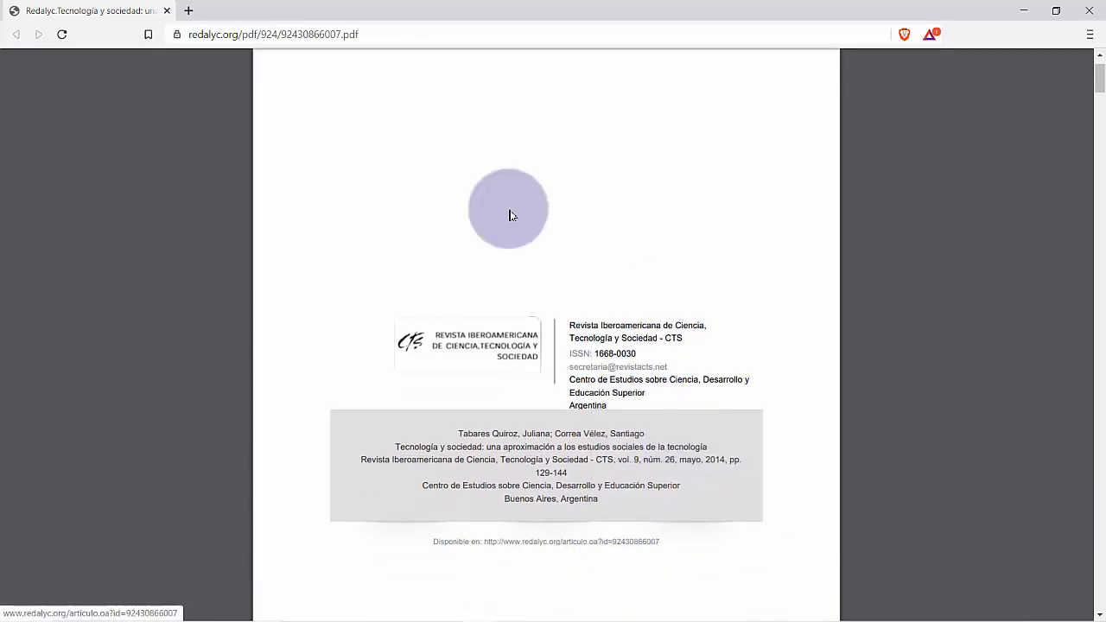
{"action": "left_click", "coordinate": [388, 34]}
{"action": "key", "text": "ctrl+c"}
{"action": "key", "text": "alt+Tab"}
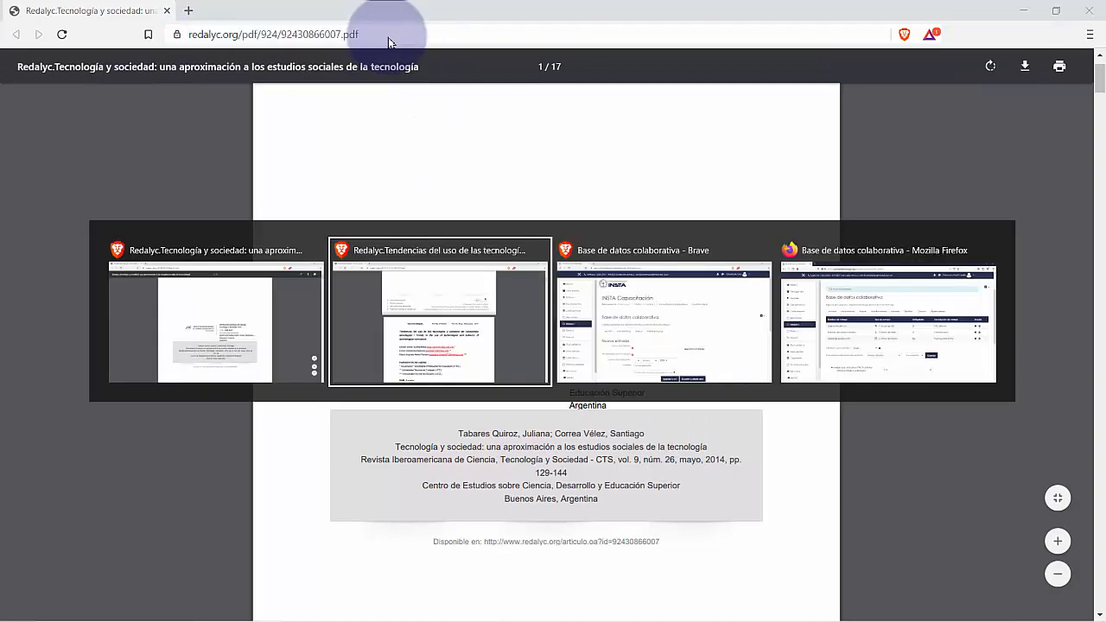
{"action": "key", "text": "alt+Tab"}
{"action": "key", "text": "Tab"}
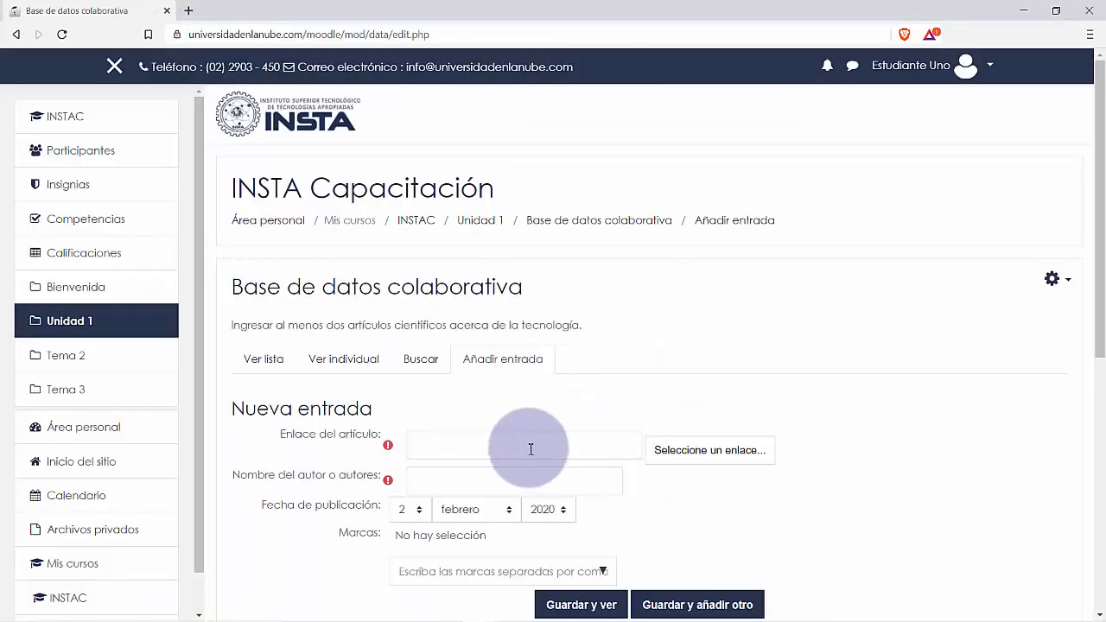
{"action": "left_click", "coordinate": [527, 445]}
{"action": "key", "text": "ctrl+v"}
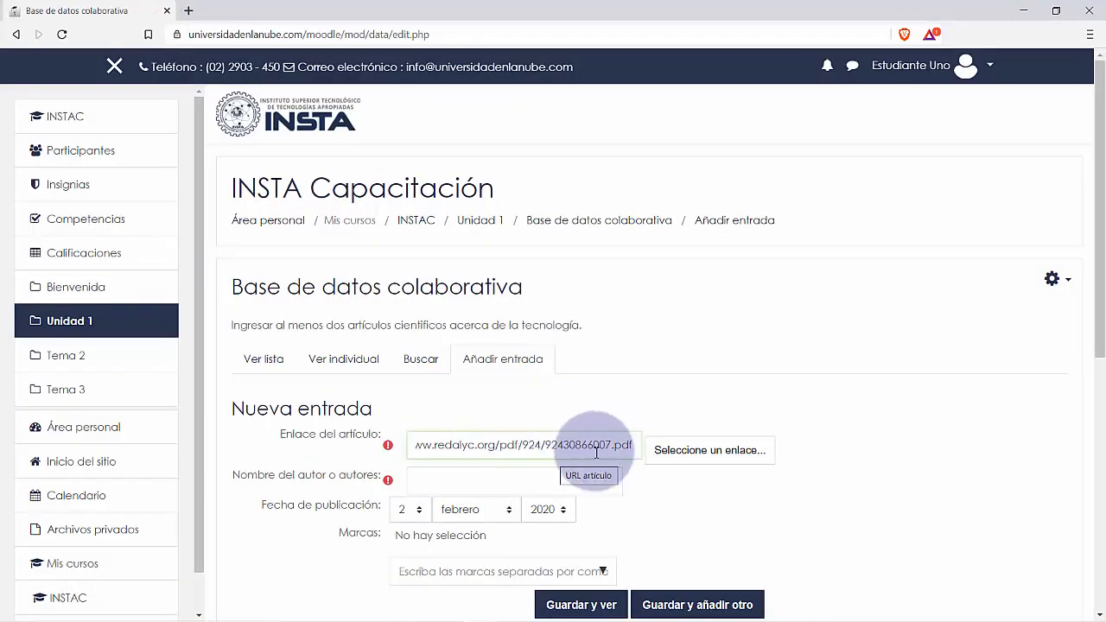
Copy the authors' names from the "Tecnología y sociedad" cover page into the Nombre del autor o autores field
{"action": "left_click", "coordinate": [478, 475]}
{"action": "key", "text": "alt+Tab"}
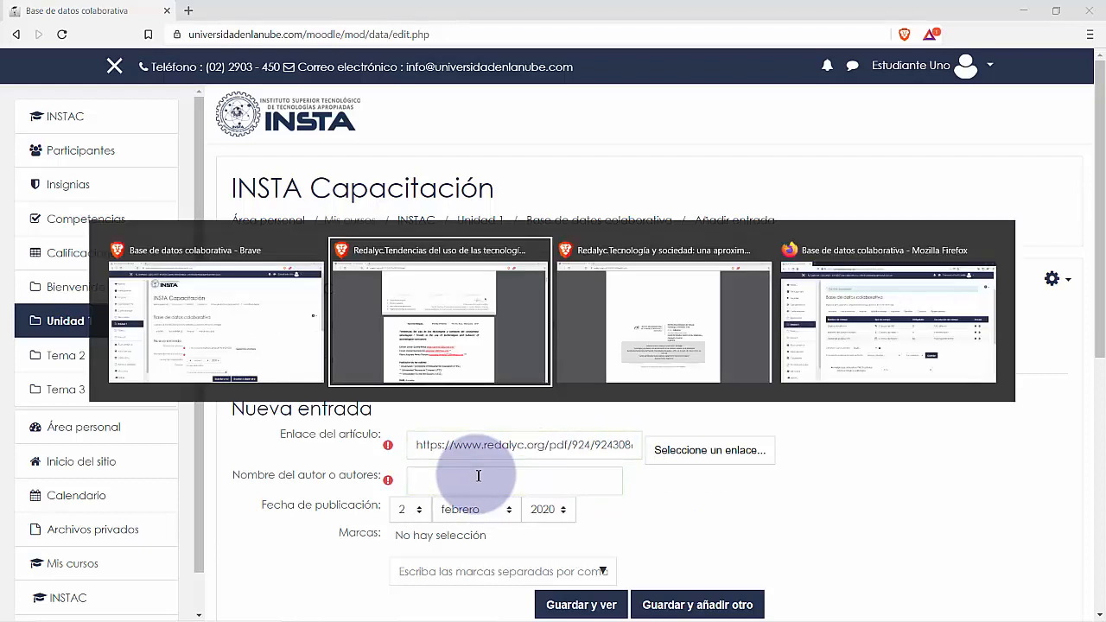
{"action": "key", "text": "alt+Tab"}
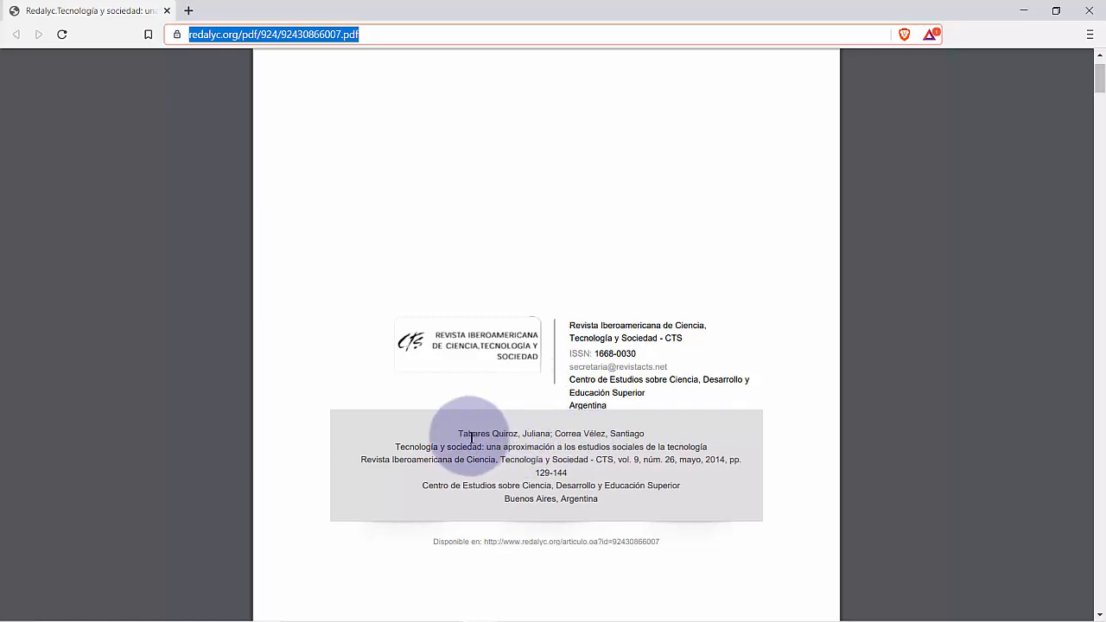
{"action": "left_click_drag", "start_coordinate": [459, 434], "coordinate": [663, 432]}
{"action": "key", "text": "ctrl+c"}
{"action": "key", "text": "alt+Tab"}
{"action": "left_click", "coordinate": [487, 481]}
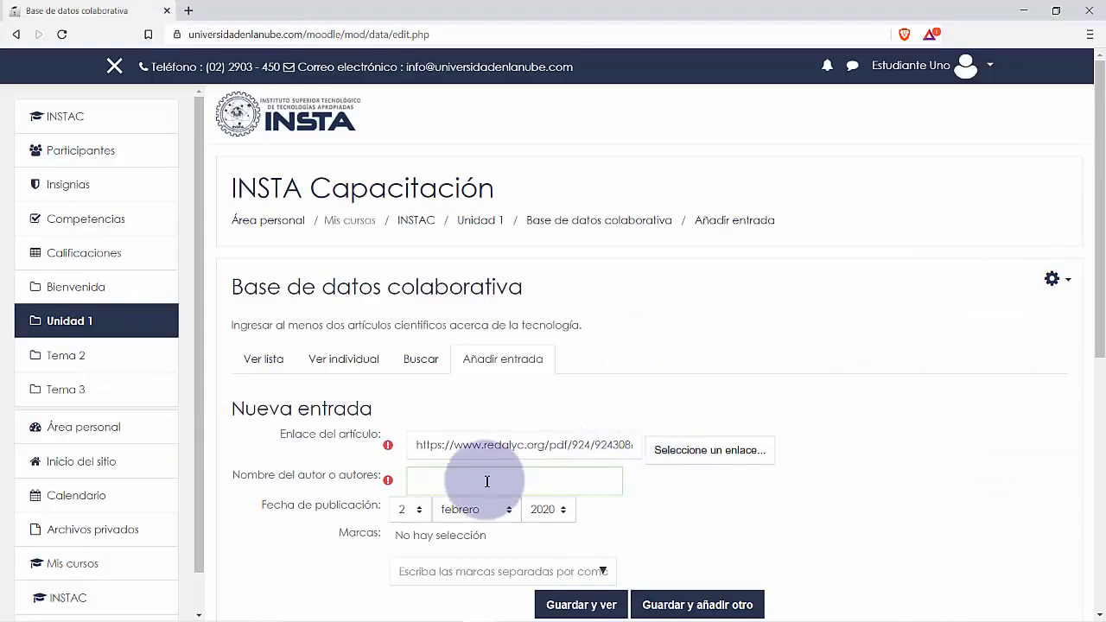
{"action": "key", "text": "ctrl+v"}
Check the second article's publication date in its PDF and set Fecha de publicación to 1 mayo 2014
{"action": "scroll", "coordinate": [585, 461], "scroll_direction": "down", "scroll_amount": 1}
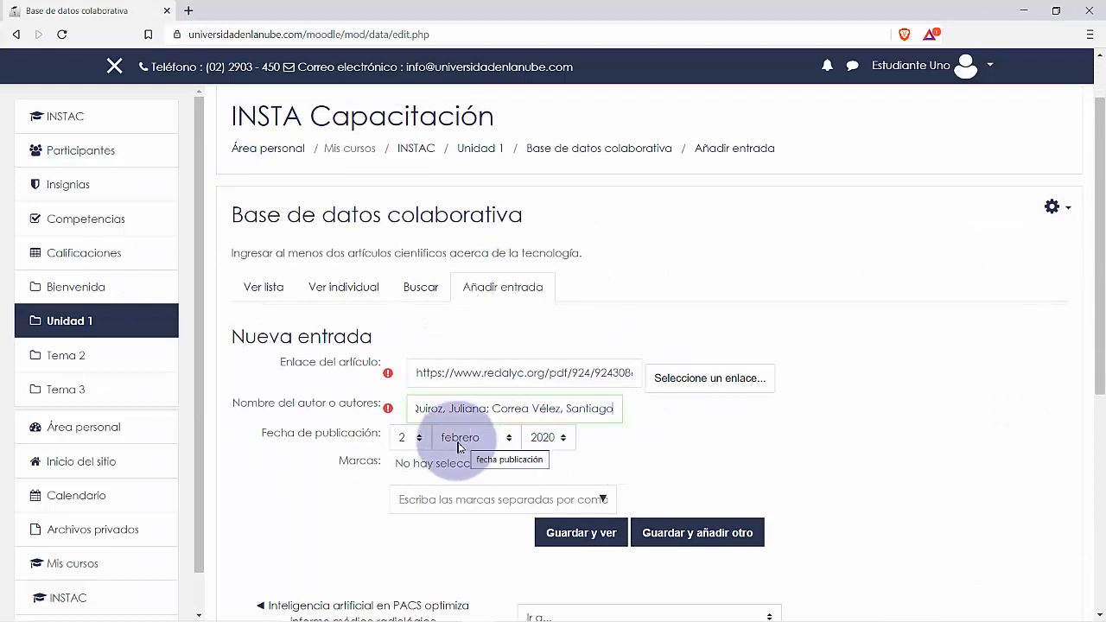
{"action": "left_click", "coordinate": [423, 442]}
{"action": "left_click", "coordinate": [409, 155]}
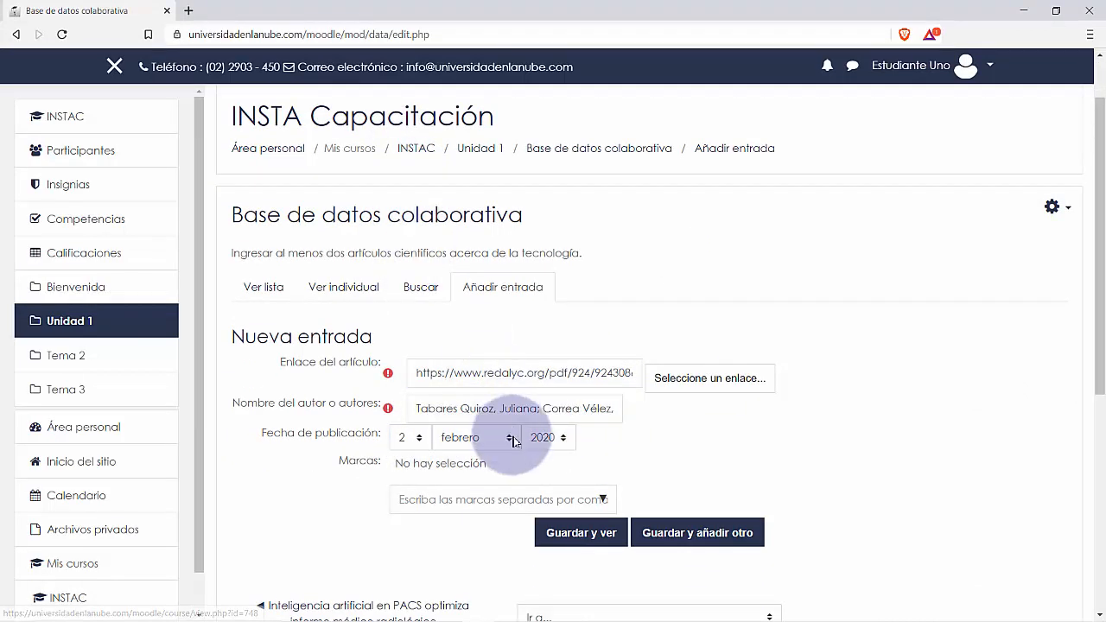
{"action": "left_click", "coordinate": [407, 441]}
{"action": "left_click", "coordinate": [406, 154]}
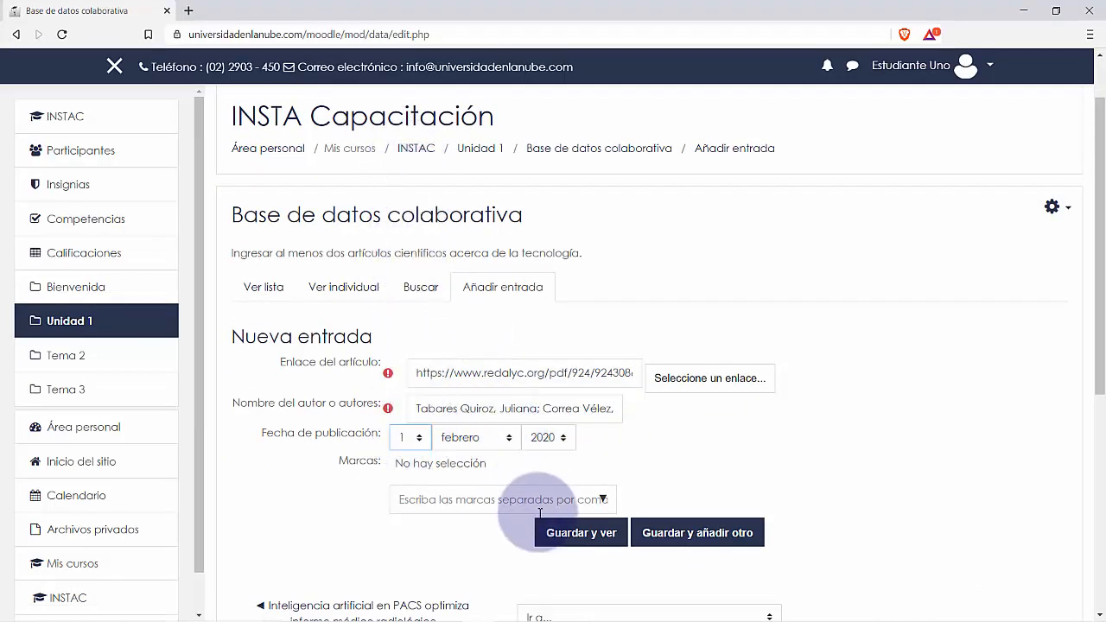
{"action": "key", "text": "alt+Tab"}
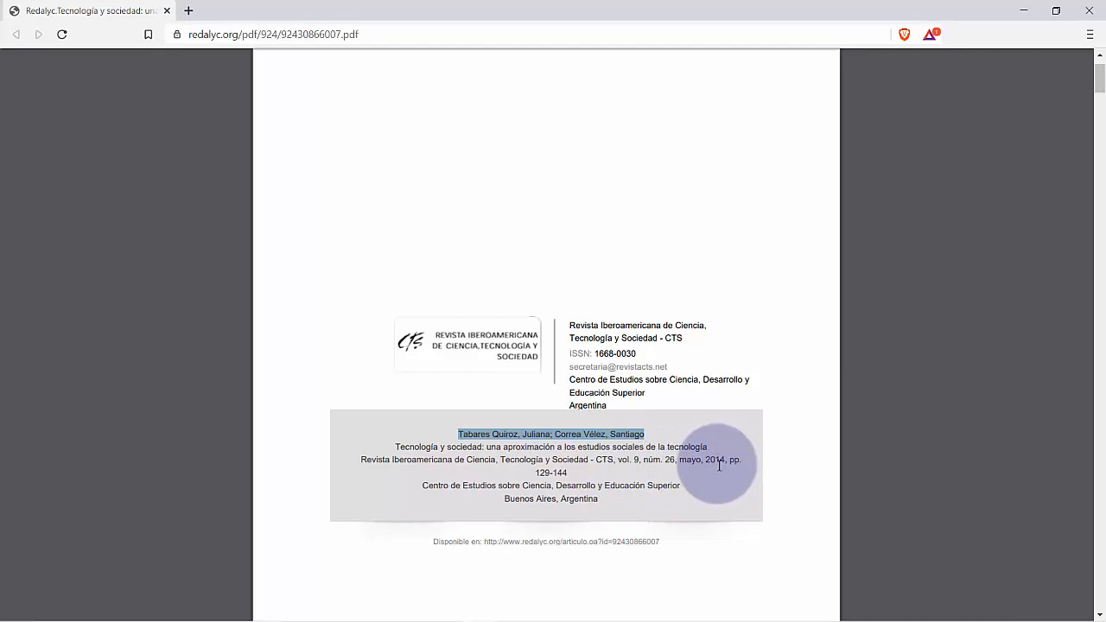
{"action": "key", "text": "alt+Tab"}
{"action": "left_click", "coordinate": [458, 442]}
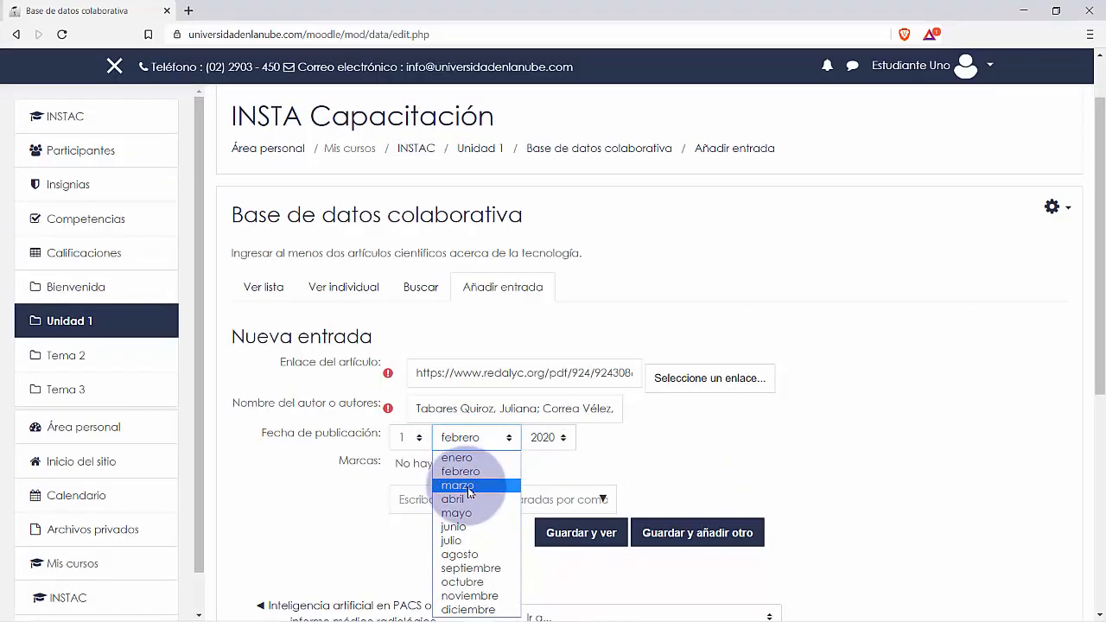
{"action": "left_click", "coordinate": [484, 513]}
{"action": "left_click", "coordinate": [538, 448]}
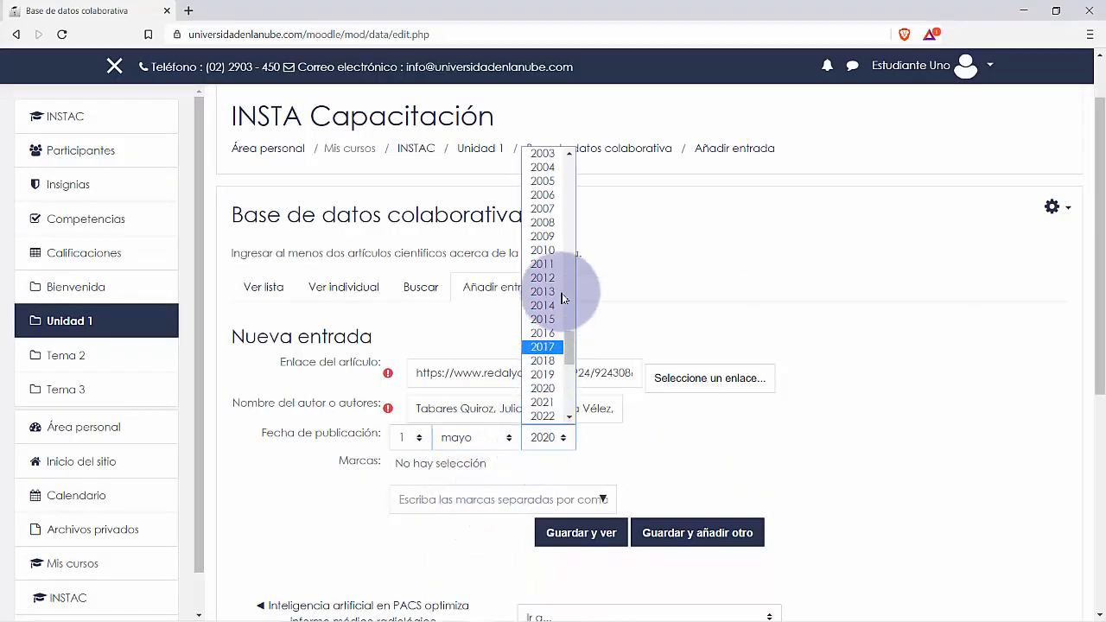
{"action": "left_click", "coordinate": [562, 305]}
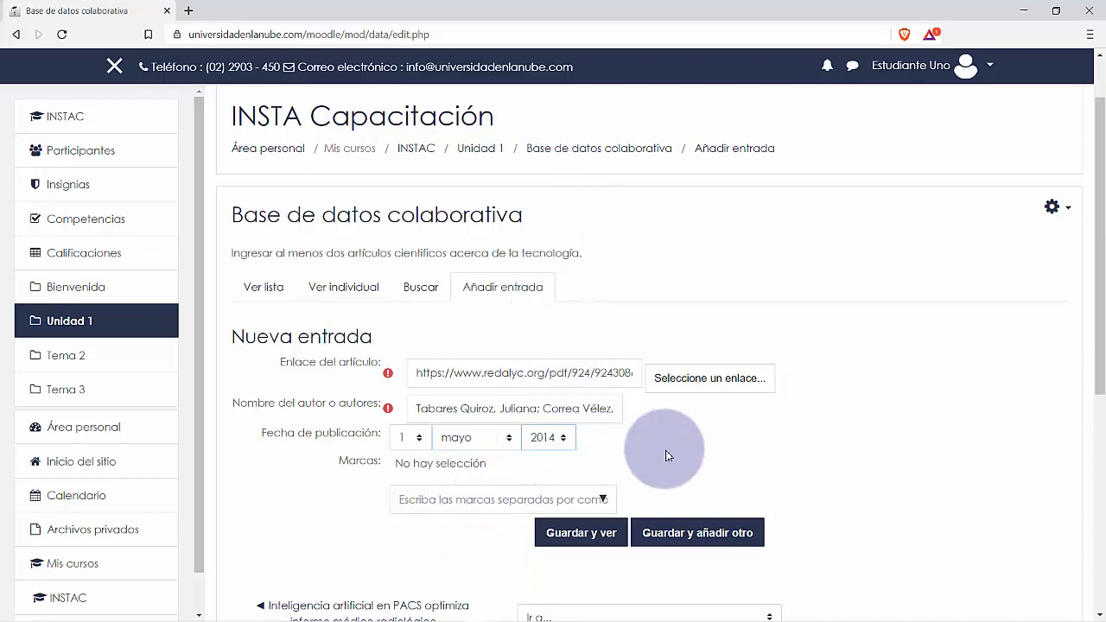
Leave Marcas empty for the second article's entry, then save and view it
{"action": "scroll", "coordinate": [664, 445], "scroll_direction": "down", "scroll_amount": 1}
{"action": "left_click", "coordinate": [547, 421]}
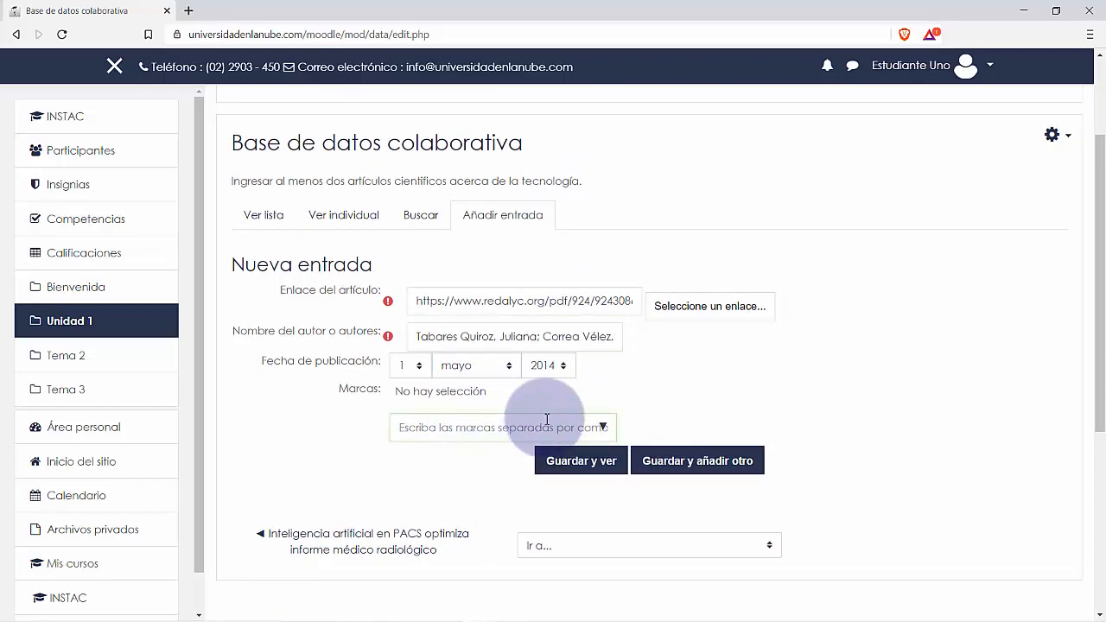
{"action": "left_click", "coordinate": [609, 471]}
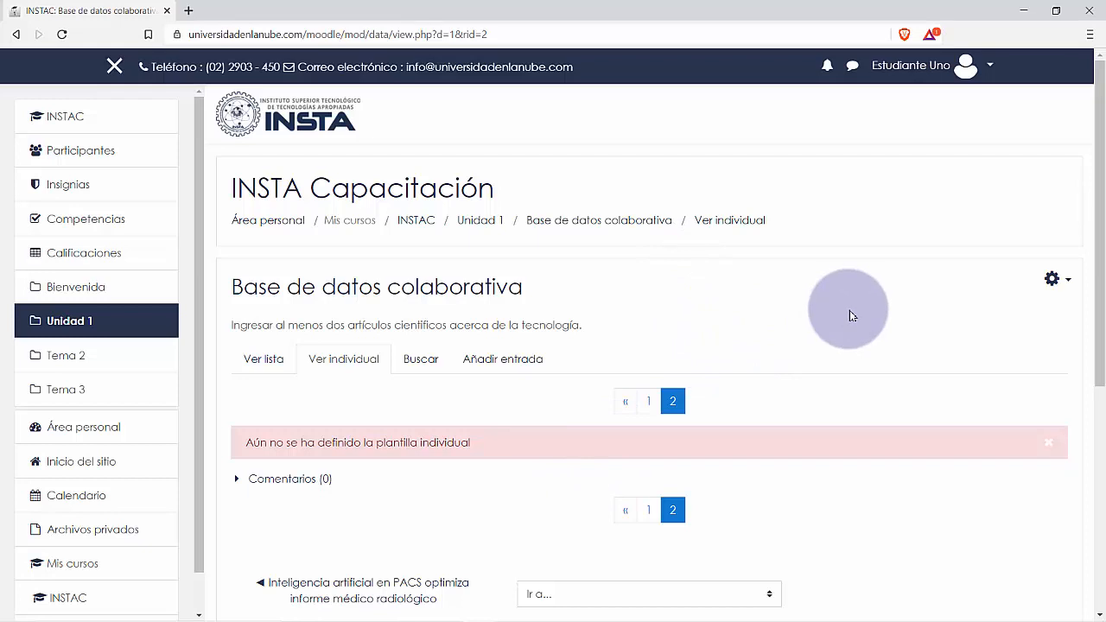
Review the saved article entries in the database's list view
{"action": "left_click", "coordinate": [269, 362]}
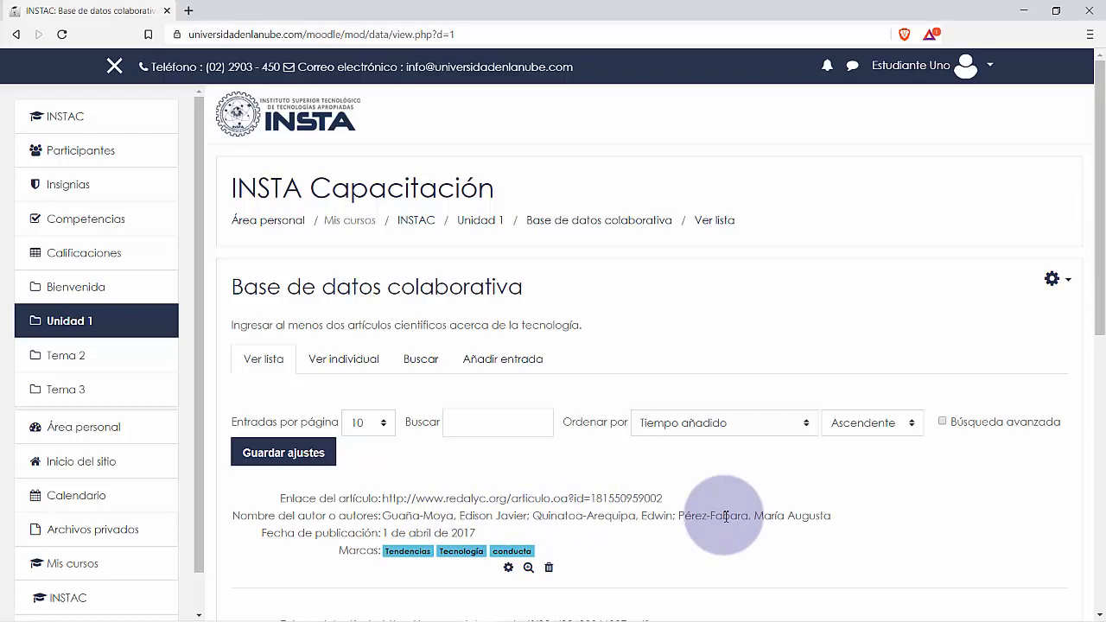
{"action": "scroll", "coordinate": [724, 516], "scroll_direction": "down", "scroll_amount": 3}
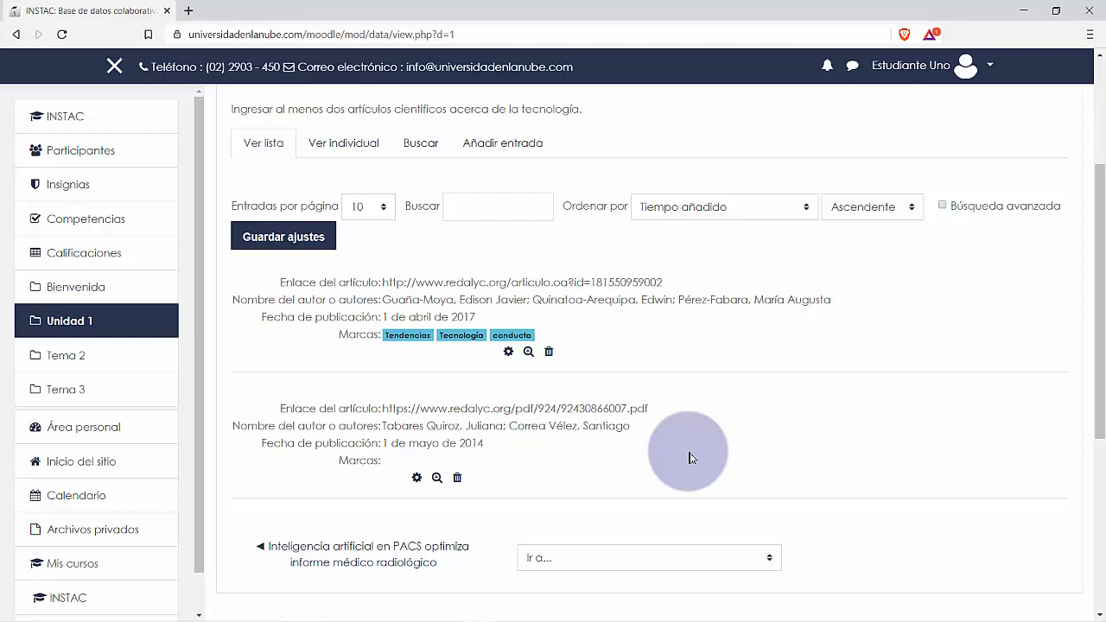
{"action": "scroll", "coordinate": [717, 471], "scroll_direction": "up", "scroll_amount": 3}
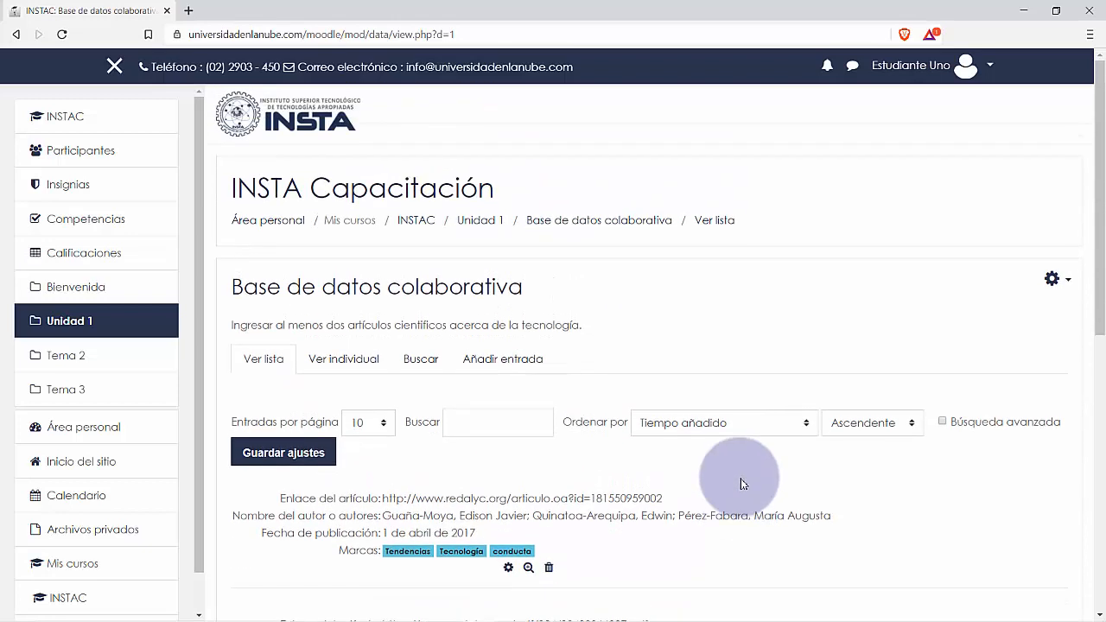
Switch to the teacher's session in Firefox and save the database's Plantilla Individual with its default layout
{"action": "key", "text": "alt+Tab"}
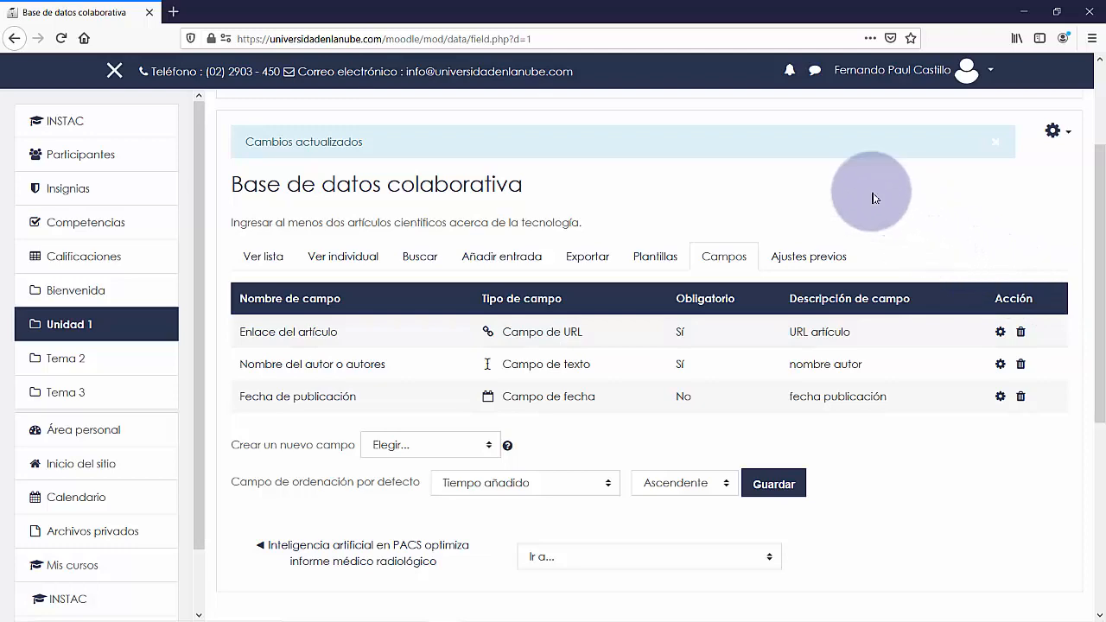
{"action": "left_click", "coordinate": [666, 263]}
{"action": "scroll", "coordinate": [654, 259], "scroll_direction": "down", "scroll_amount": 3}
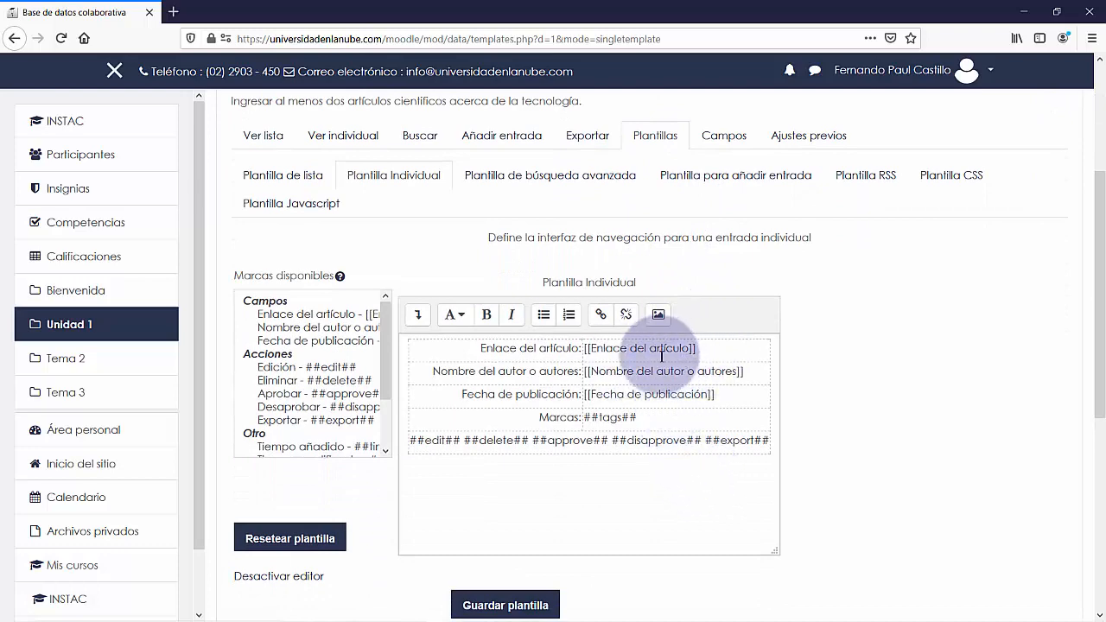
{"action": "scroll", "coordinate": [674, 394], "scroll_direction": "down", "scroll_amount": 1}
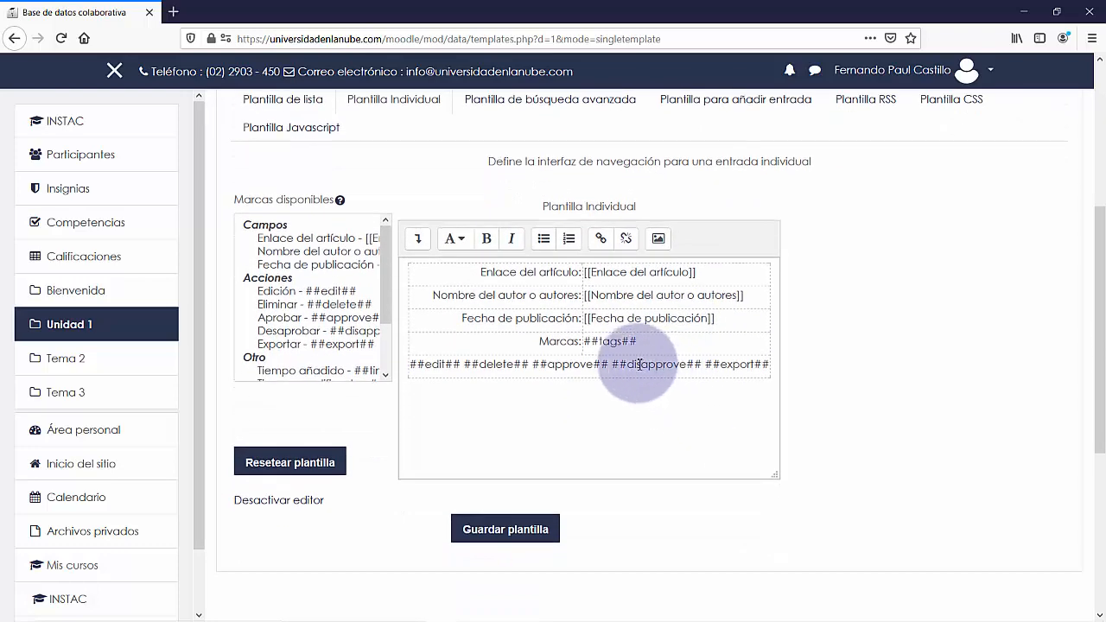
{"action": "left_click", "coordinate": [523, 531]}
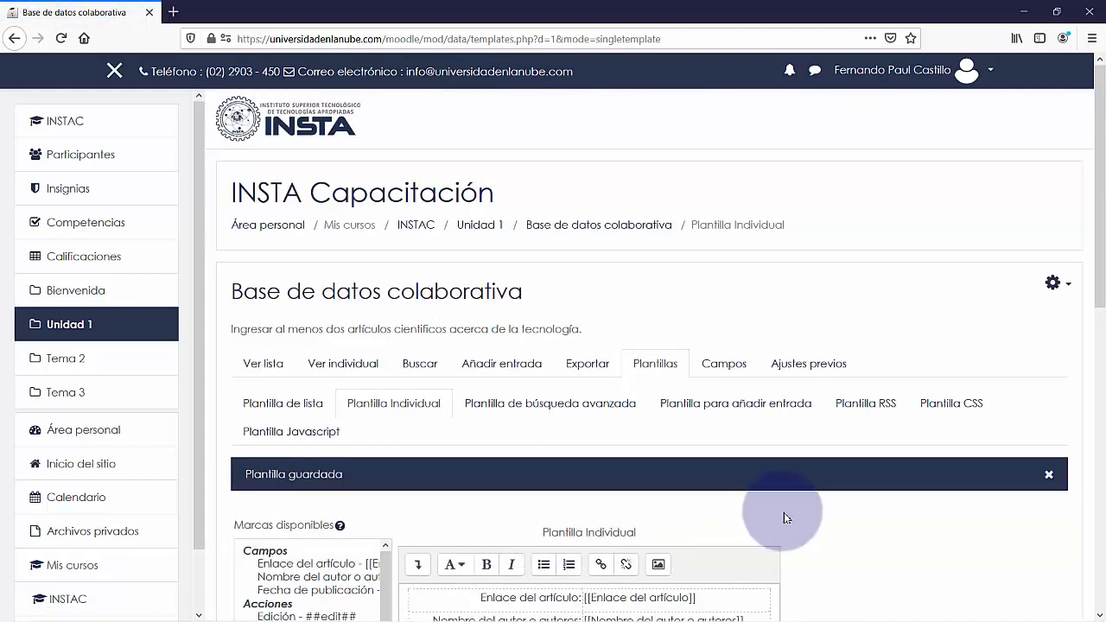
Switch back to the student's session in Brave and examine the first article's entry in the individual view
{"action": "key", "text": "alt+Tab"}
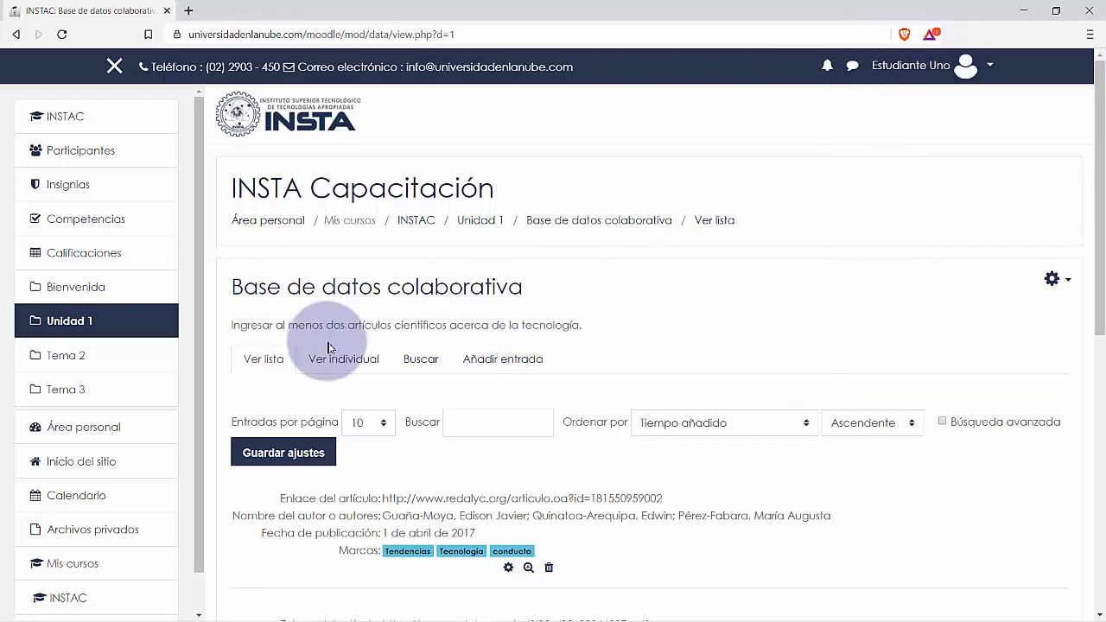
{"action": "left_click", "coordinate": [345, 363]}
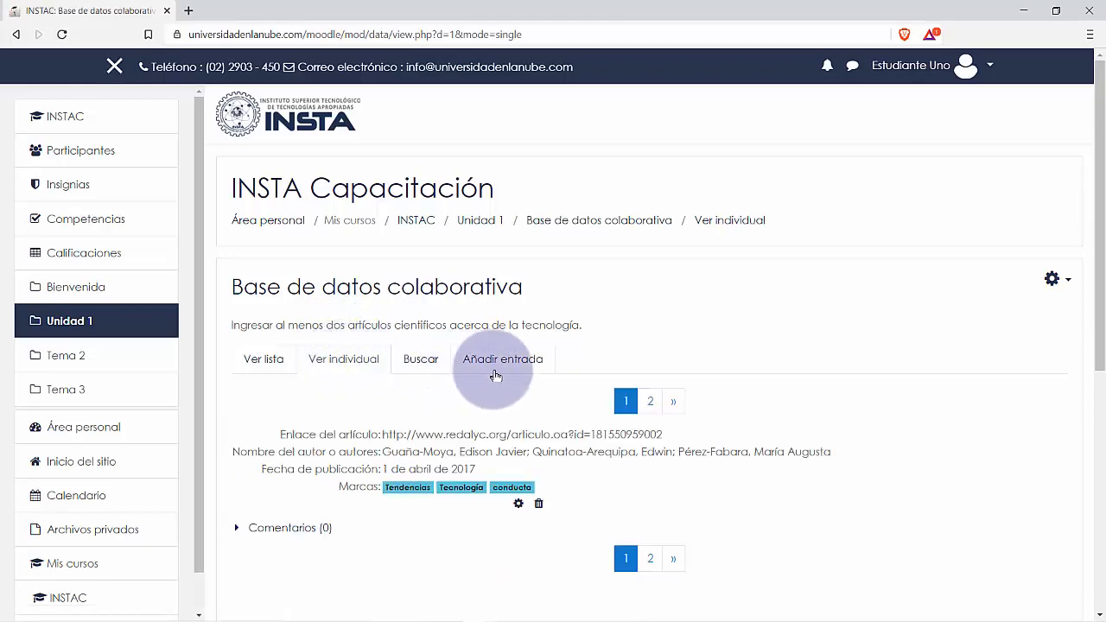
{"action": "scroll", "coordinate": [406, 359], "scroll_direction": "down", "scroll_amount": 1}
{"action": "left_click_drag", "start_coordinate": [264, 366], "coordinate": [582, 413]}
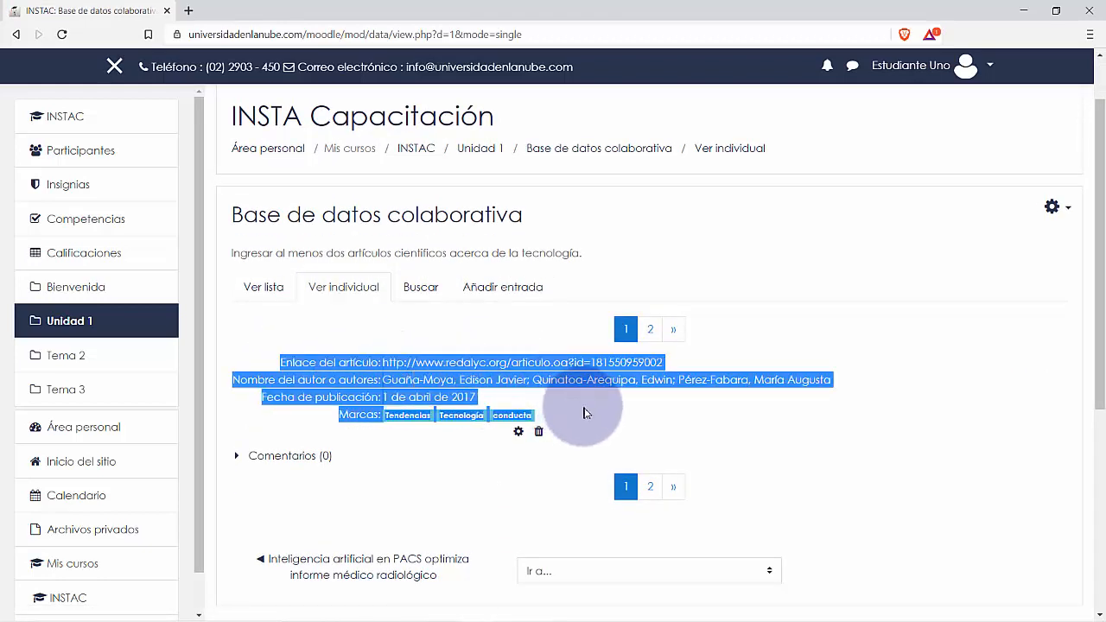
{"action": "left_click", "coordinate": [584, 415]}
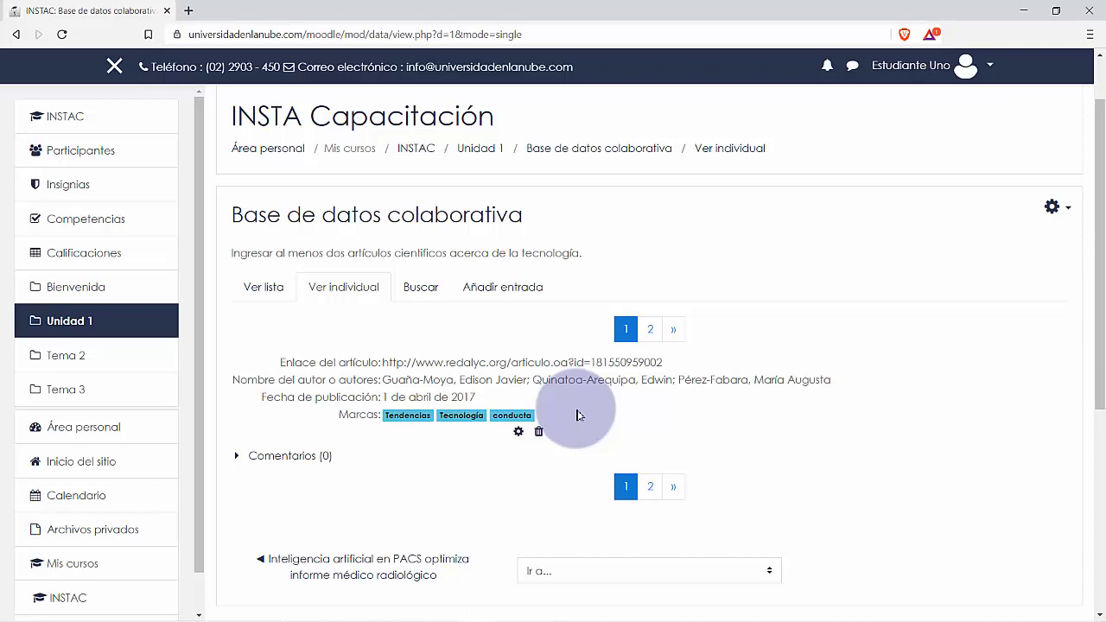
Switch to the teacher's session in Firefox and clear the action tags, Marcas, Fecha de publicación and author rows from the Plantilla Individual
{"action": "key", "text": "alt+Tab"}
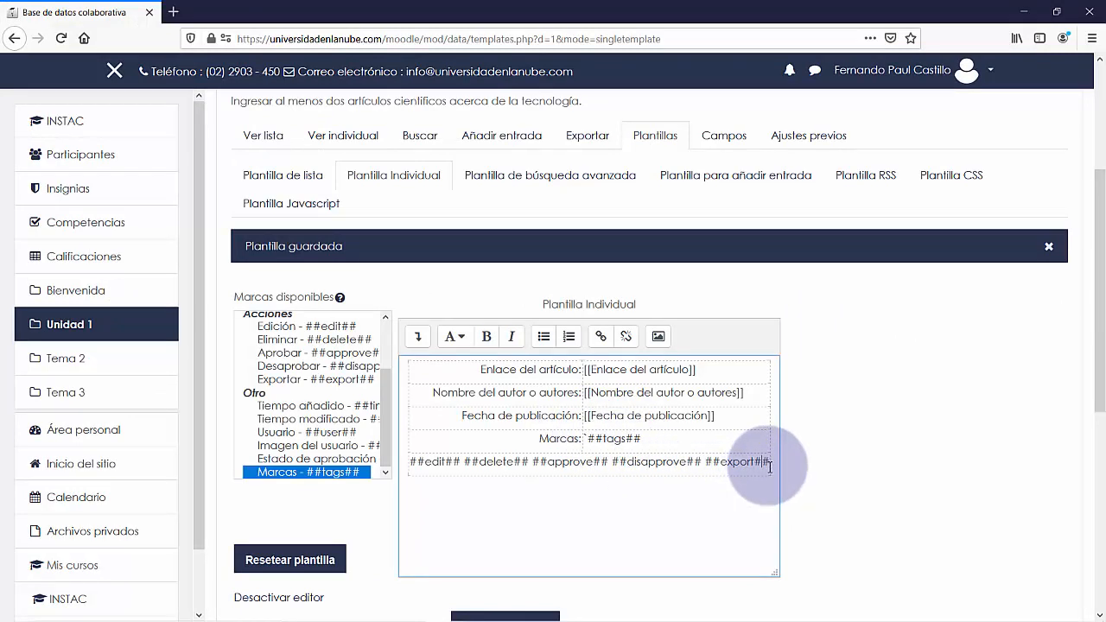
{"action": "left_click_drag", "start_coordinate": [770, 464], "coordinate": [387, 474]}
{"action": "key", "text": "Delete"}
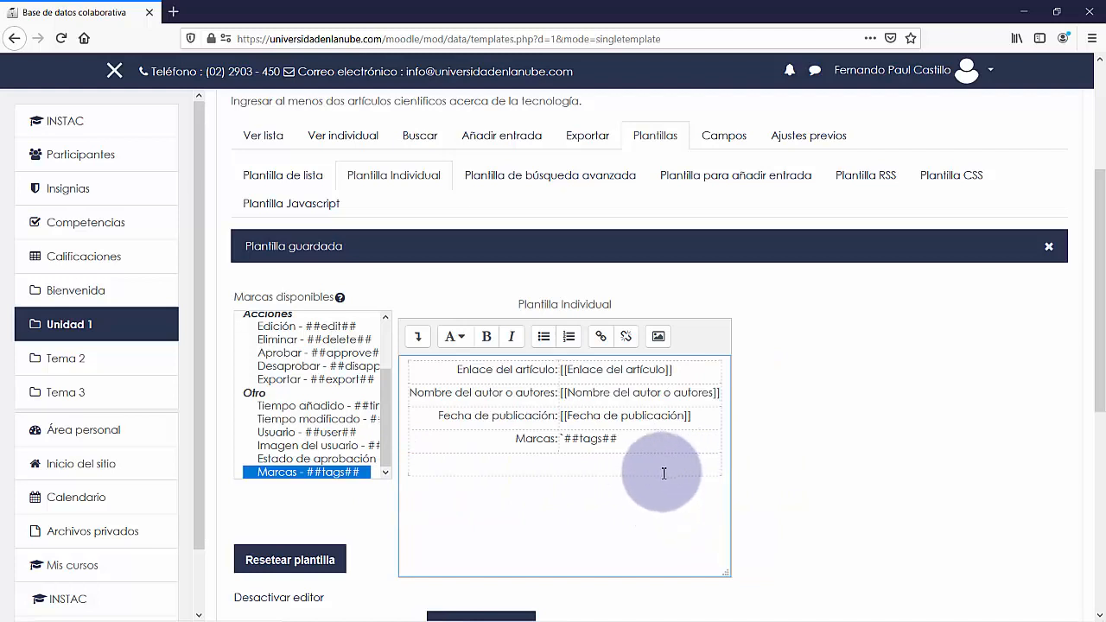
{"action": "left_click_drag", "start_coordinate": [660, 436], "coordinate": [489, 442]}
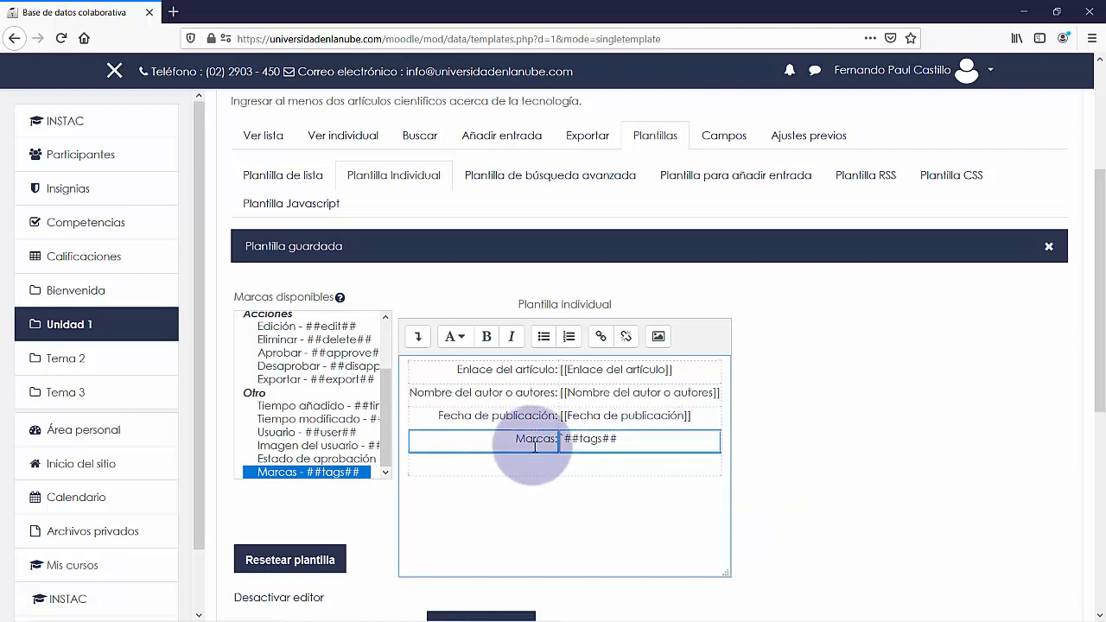
{"action": "key", "text": "Delete"}
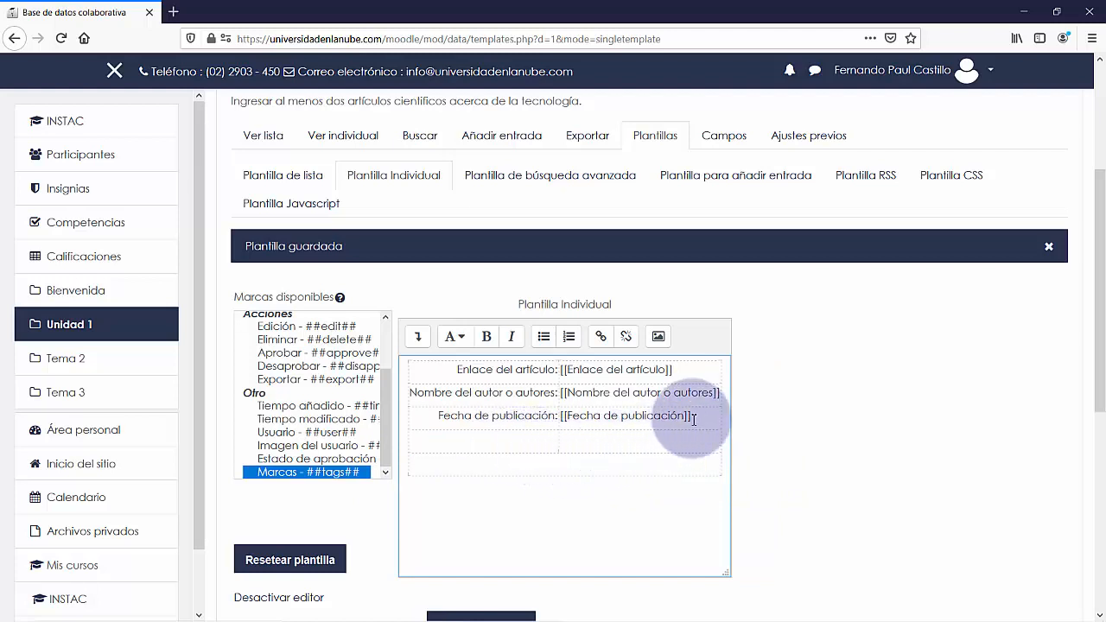
{"action": "left_click_drag", "start_coordinate": [704, 420], "coordinate": [427, 397]}
{"action": "key", "text": "Delete"}
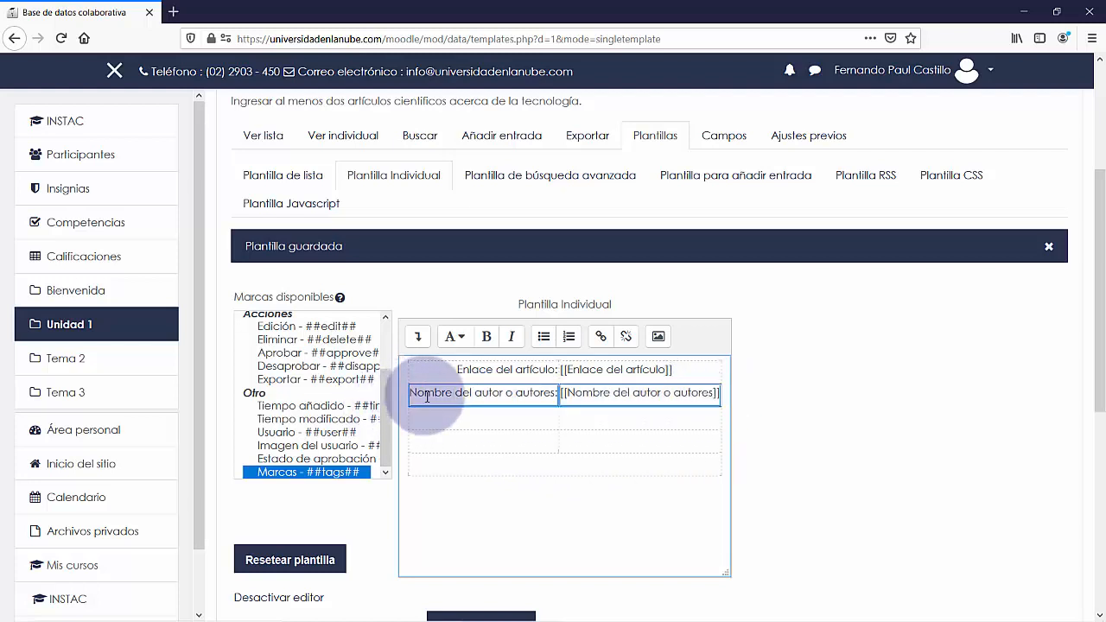
{"action": "key", "text": "Delete"}
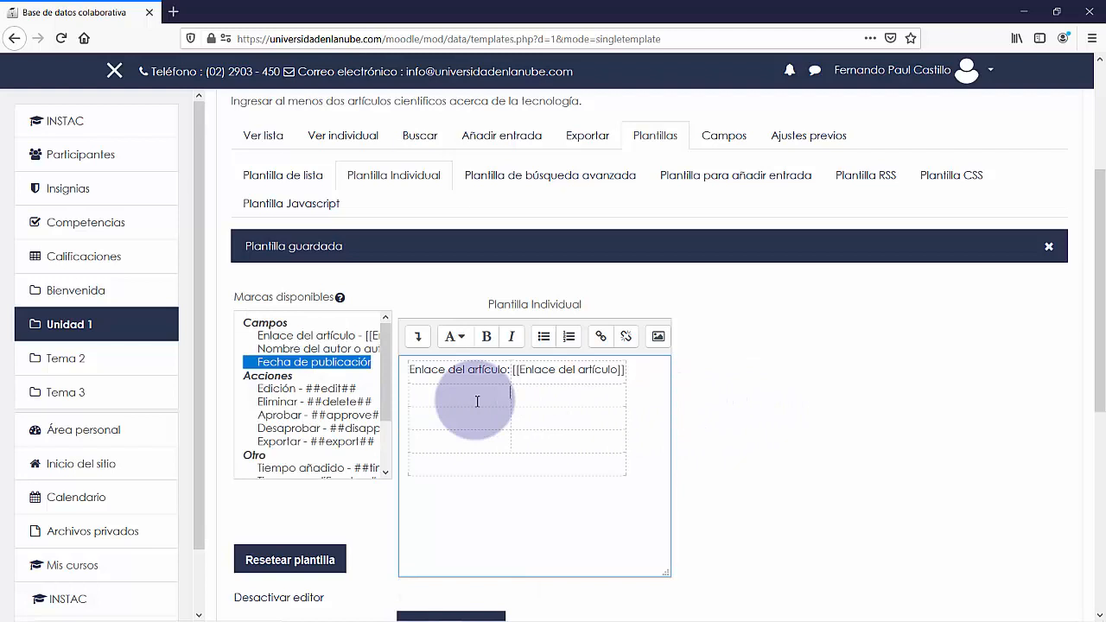
Enter the label "Fecha de publicación:" in the template's second row, insert the matching field tag beside it, and save the template
{"action": "key", "text": "Caps_Lock"}
{"action": "type", "text": "F"}
{"action": "key", "text": "Caps_Lock"}
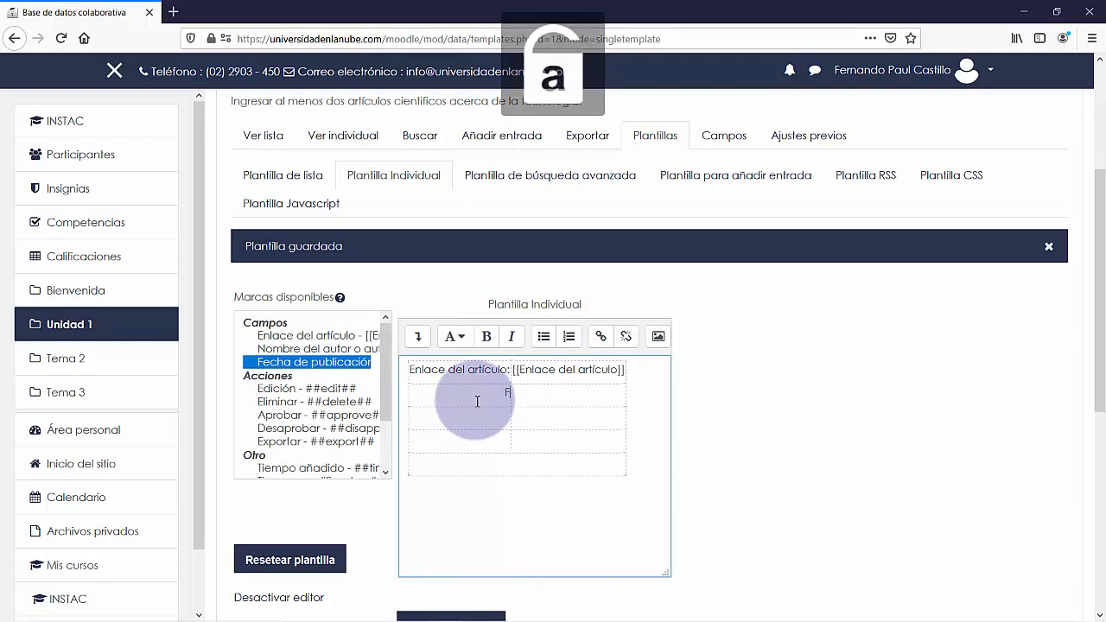
{"action": "type", "text": "echa"}
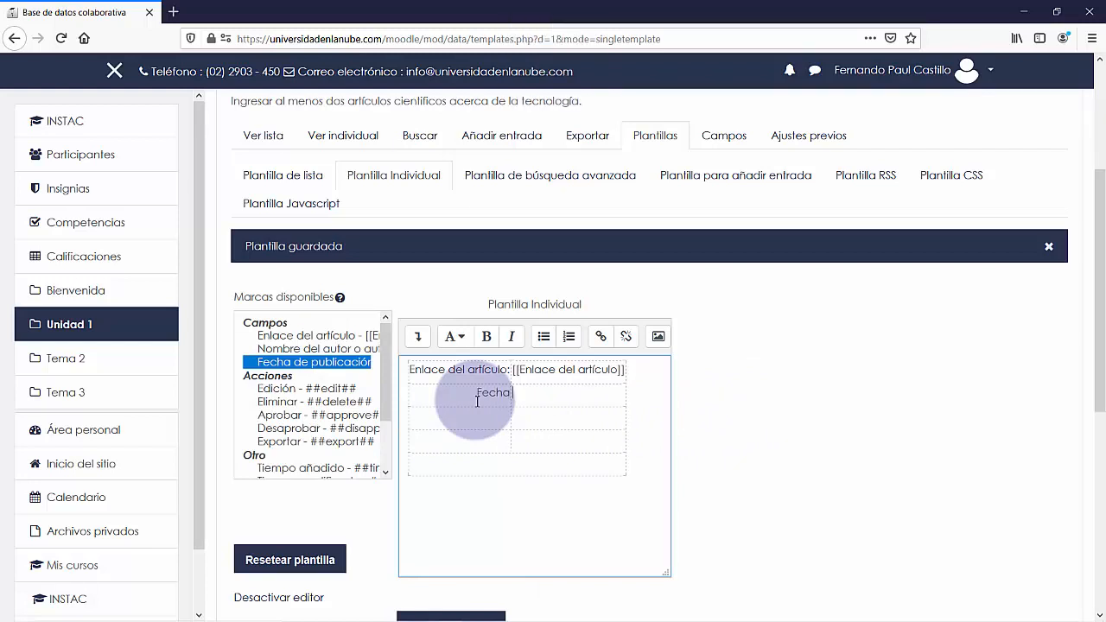
{"action": "type", "text": " de publicaci"}
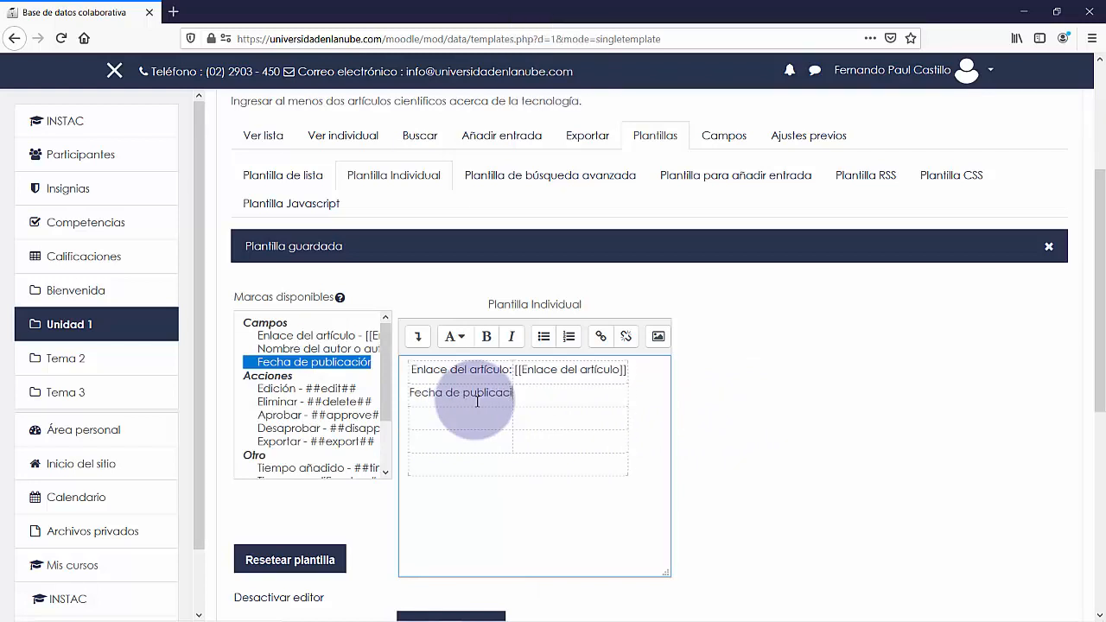
{"action": "type", "text": "ón:"}
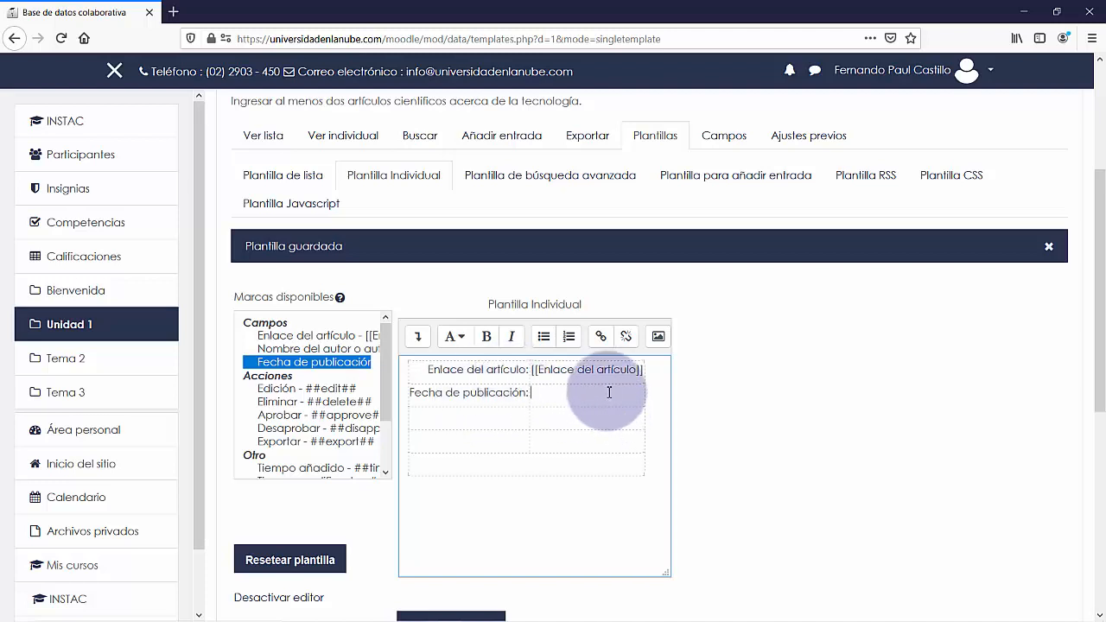
{"action": "left_click", "coordinate": [318, 364]}
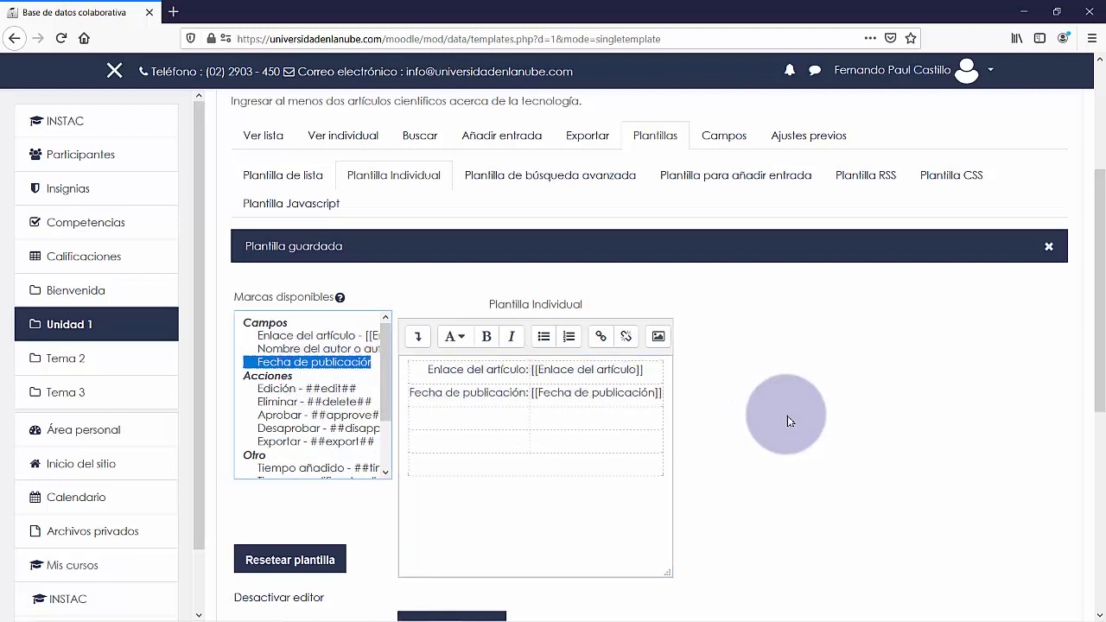
{"action": "scroll", "coordinate": [770, 388], "scroll_direction": "down", "scroll_amount": 3}
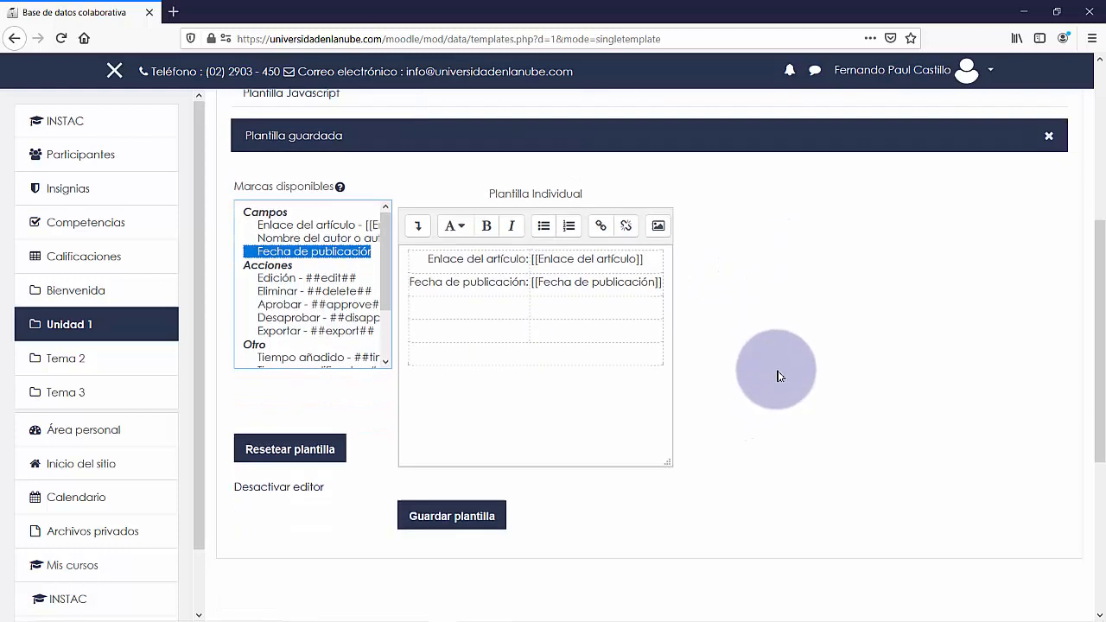
{"action": "left_click", "coordinate": [467, 481]}
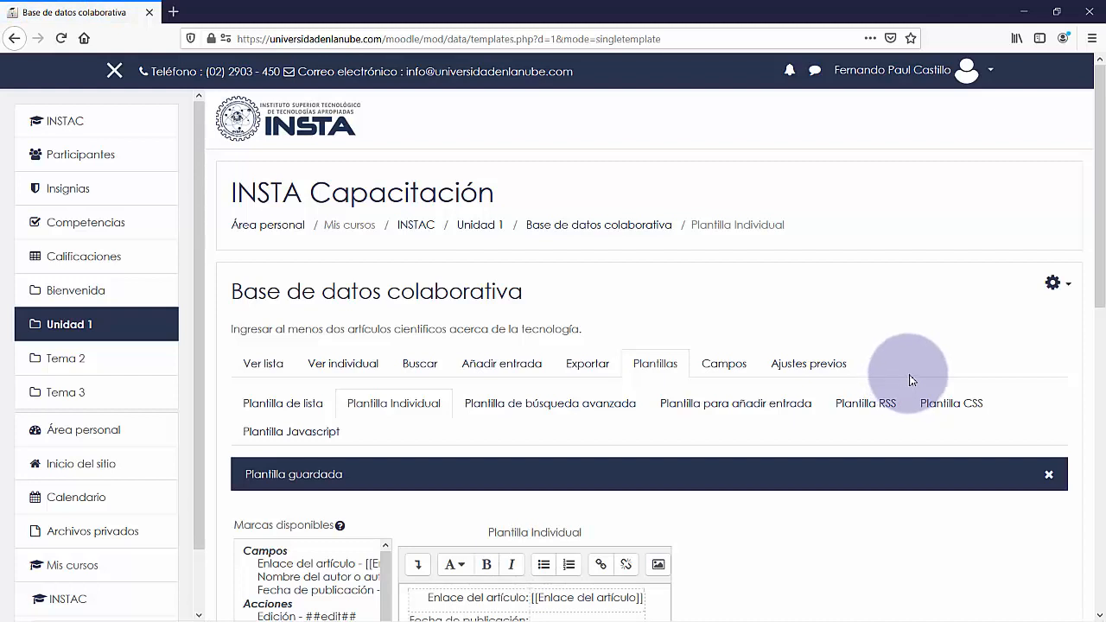
Switch to the student's session in Brave, reload the individual view, and check how the entries display with the edited template
{"action": "key", "text": "alt+Tab"}
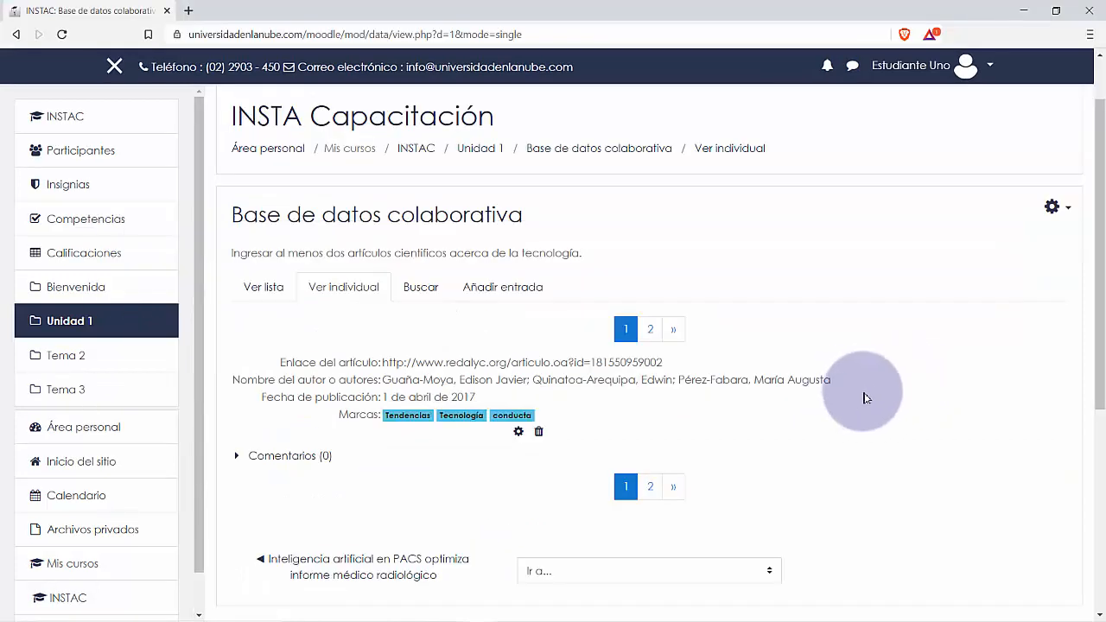
{"action": "scroll", "coordinate": [865, 398], "scroll_direction": "up", "scroll_amount": 1}
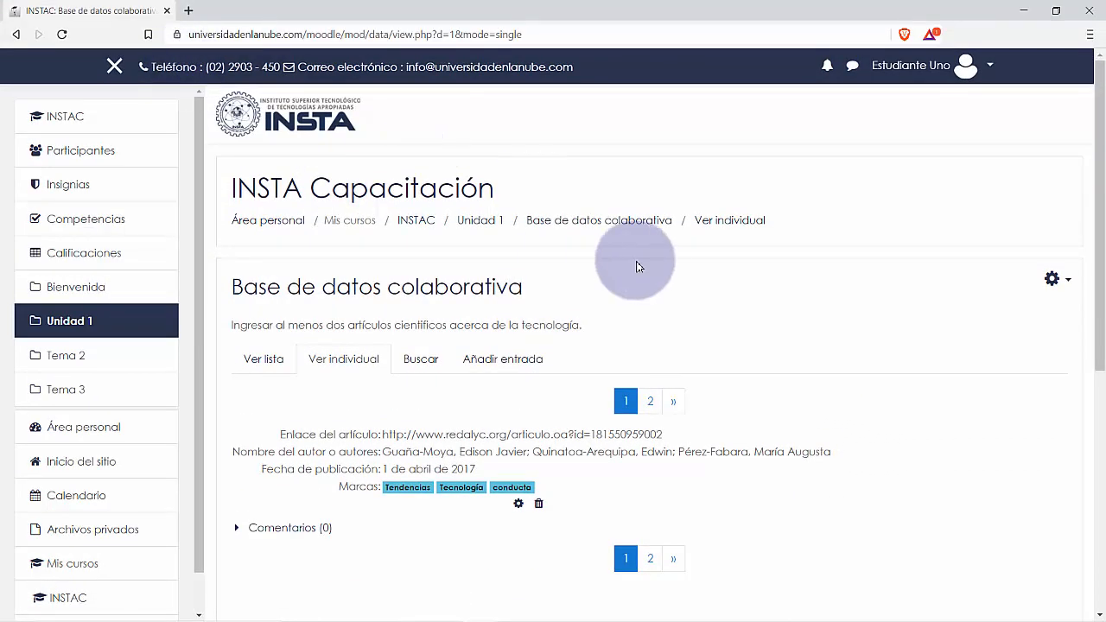
{"action": "left_click", "coordinate": [62, 34]}
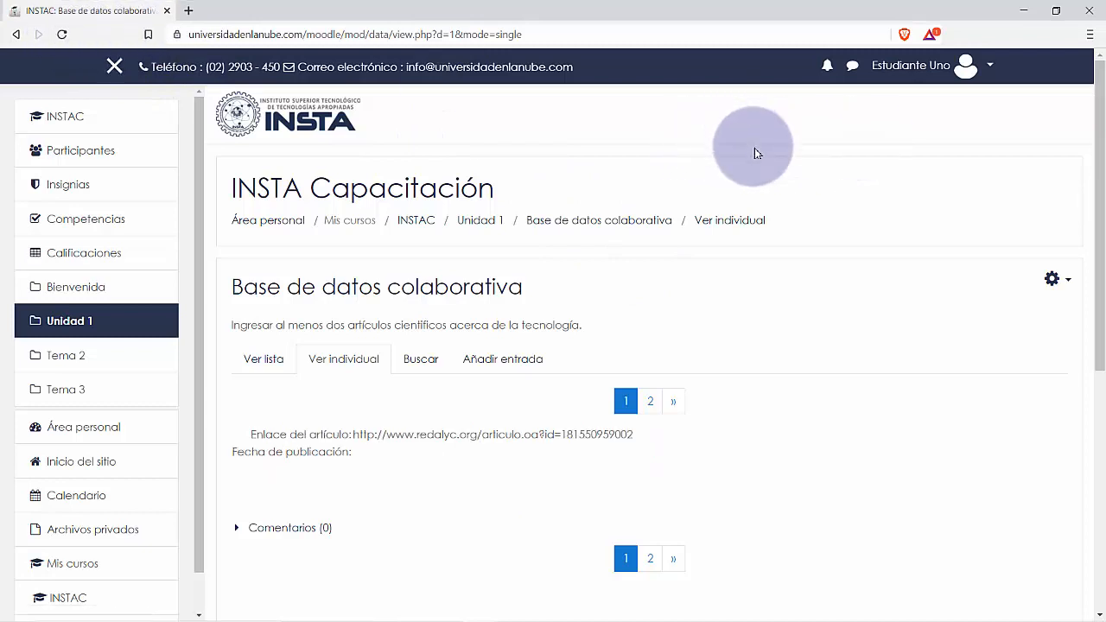
{"action": "scroll", "coordinate": [754, 153], "scroll_direction": "down", "scroll_amount": 1}
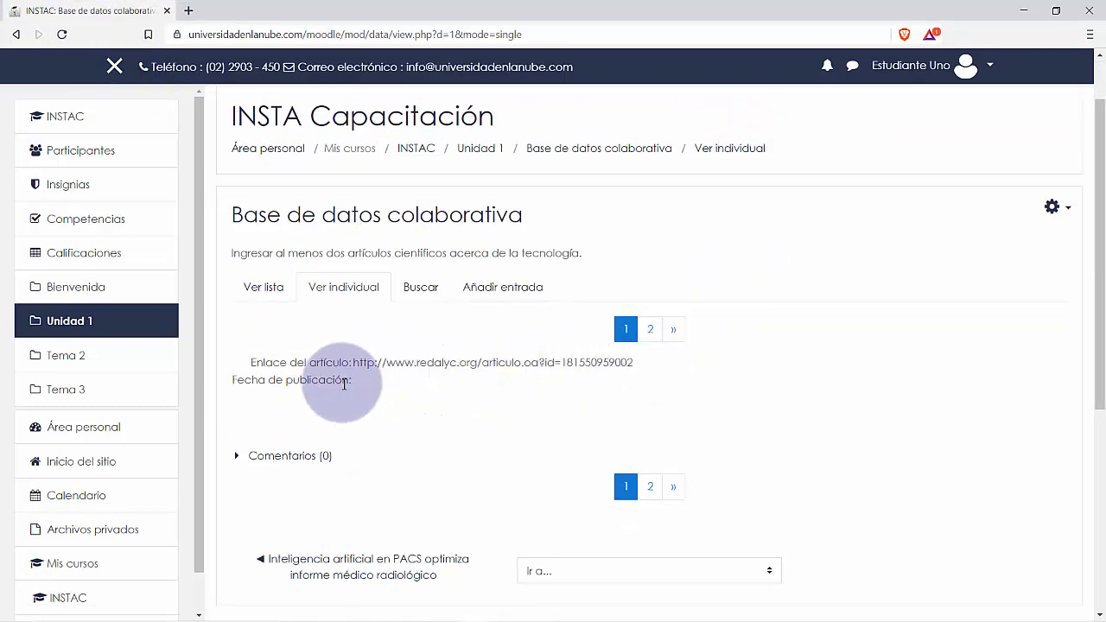
{"action": "left_click", "coordinate": [659, 338]}
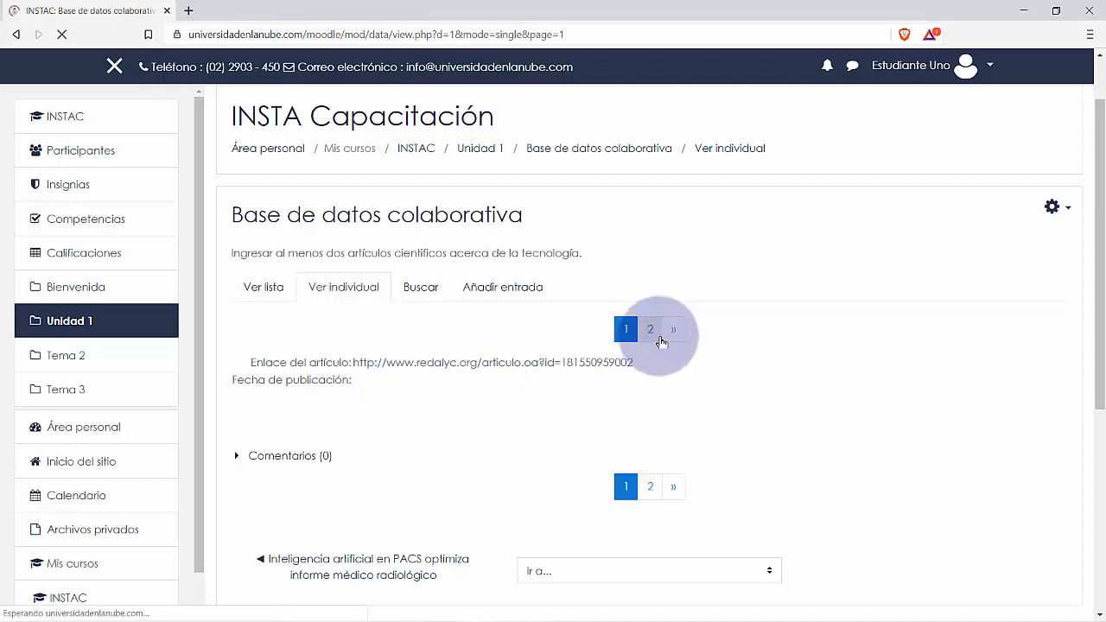
{"action": "left_click", "coordinate": [644, 403]}
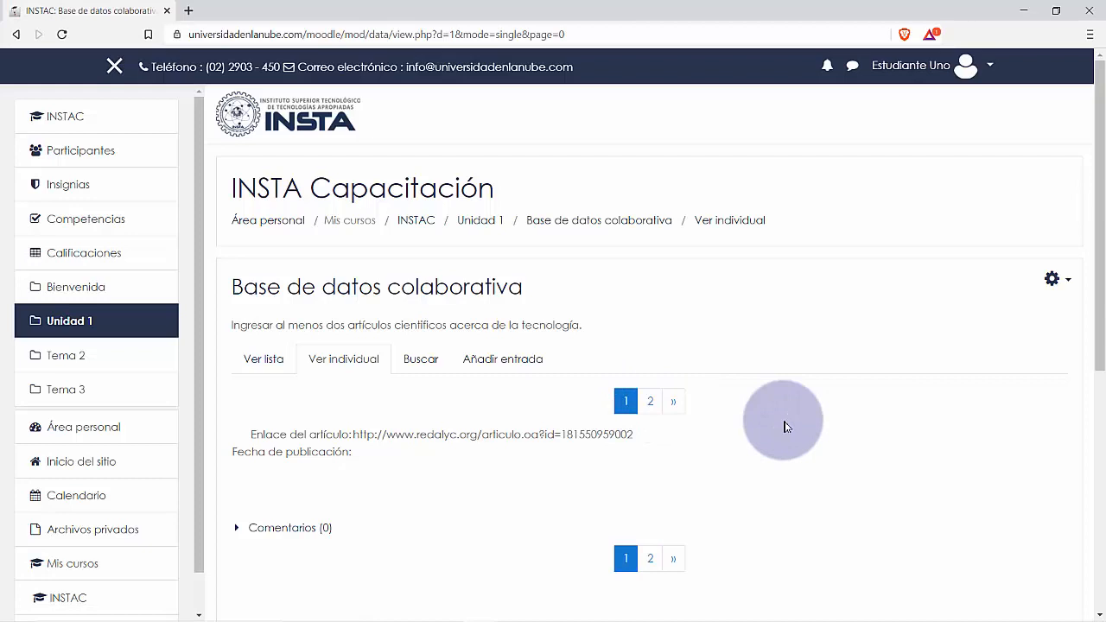
Return to the teacher's session in Firefox, insert the [[Fecha de publicación]] tag beside its label in the Plantilla Individual, and save the template
{"action": "key", "text": "alt+Tab"}
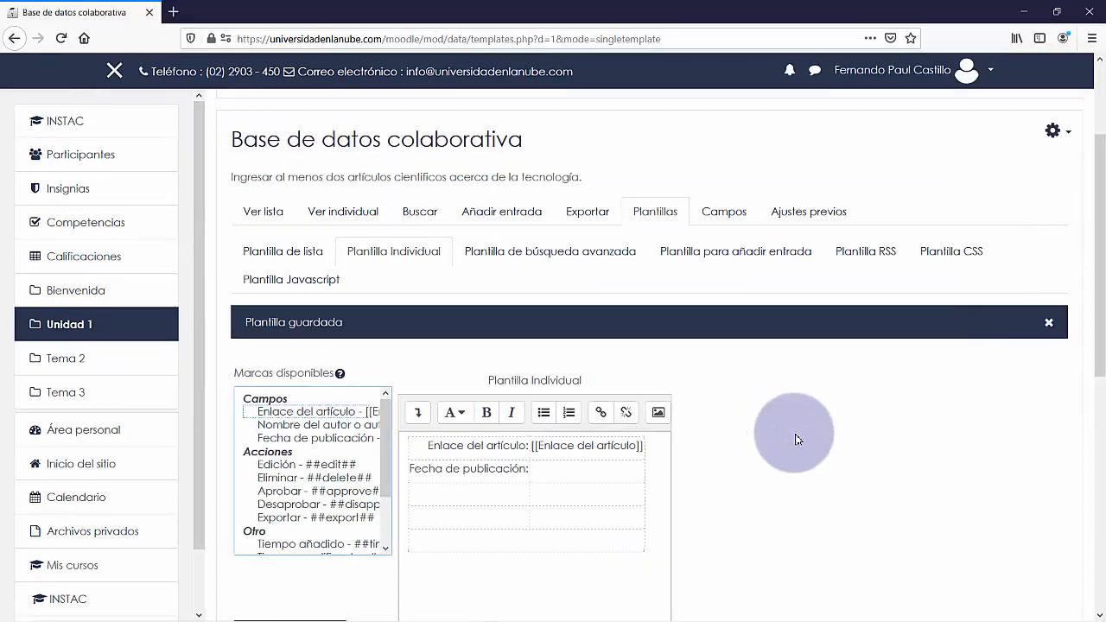
{"action": "scroll", "coordinate": [761, 423], "scroll_direction": "down", "scroll_amount": 2}
{"action": "left_click", "coordinate": [585, 394]}
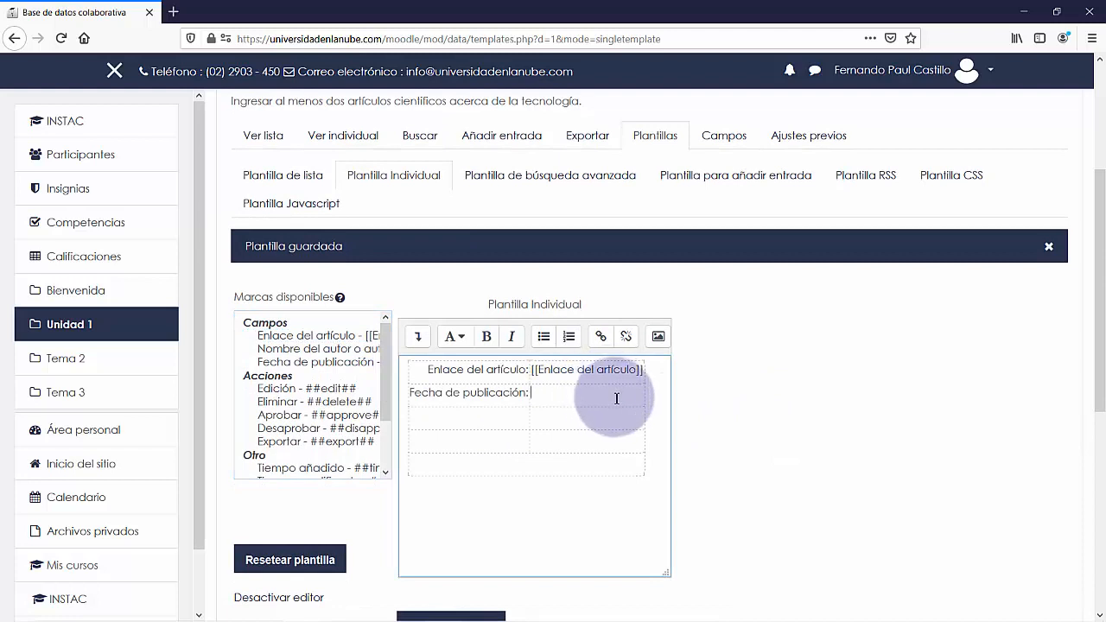
{"action": "left_click", "coordinate": [300, 364]}
{"action": "double_click", "coordinate": [299, 368]}
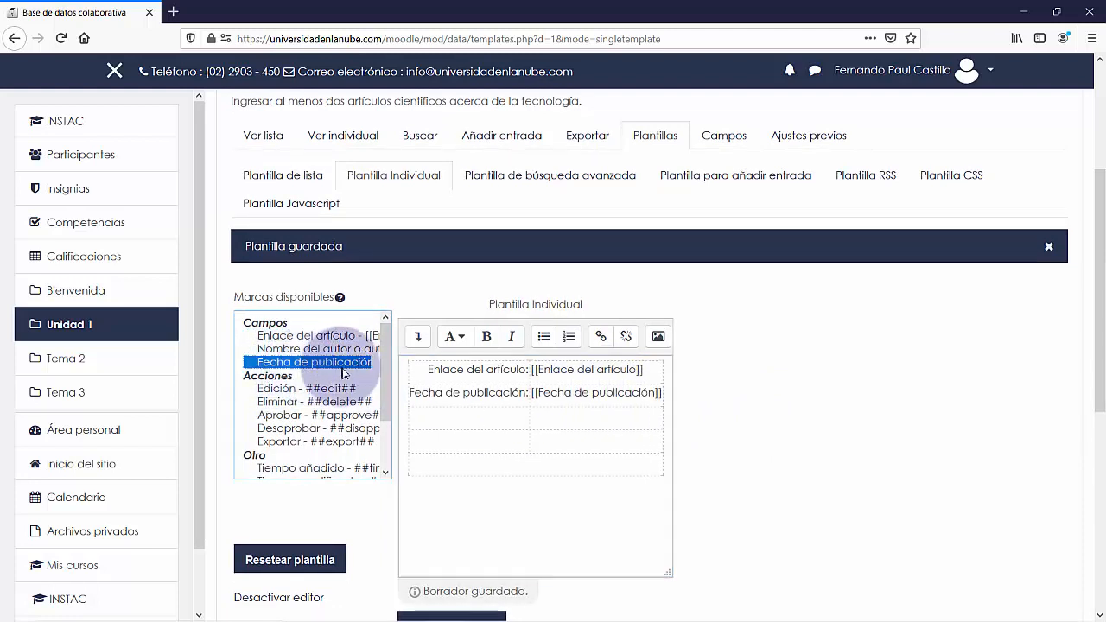
{"action": "left_click", "coordinate": [614, 394]}
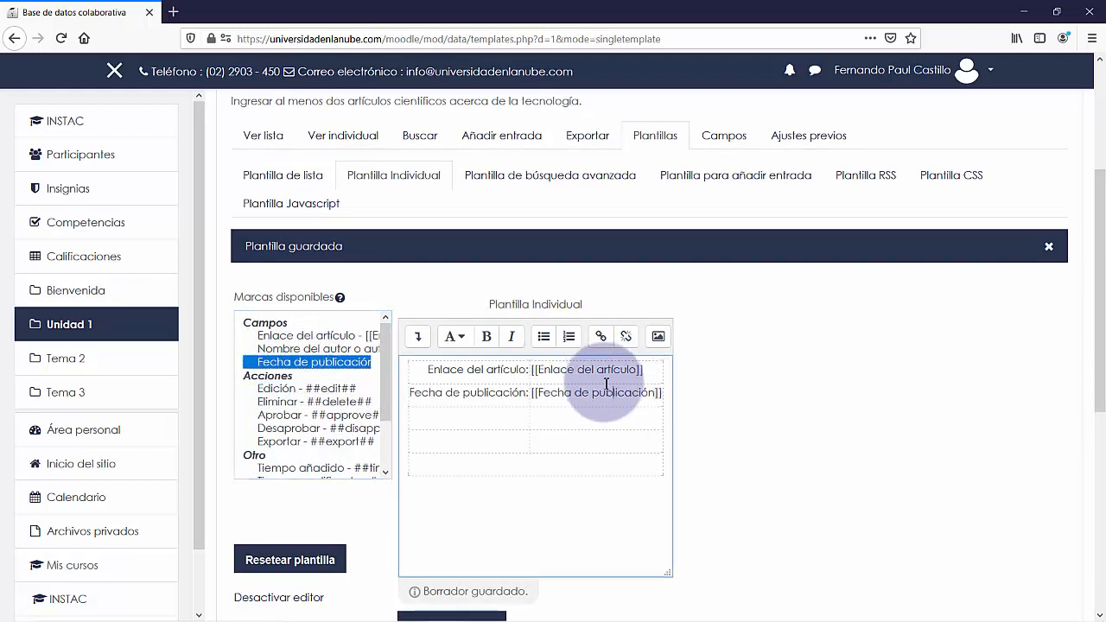
{"action": "scroll", "coordinate": [750, 338], "scroll_direction": "down", "scroll_amount": 3}
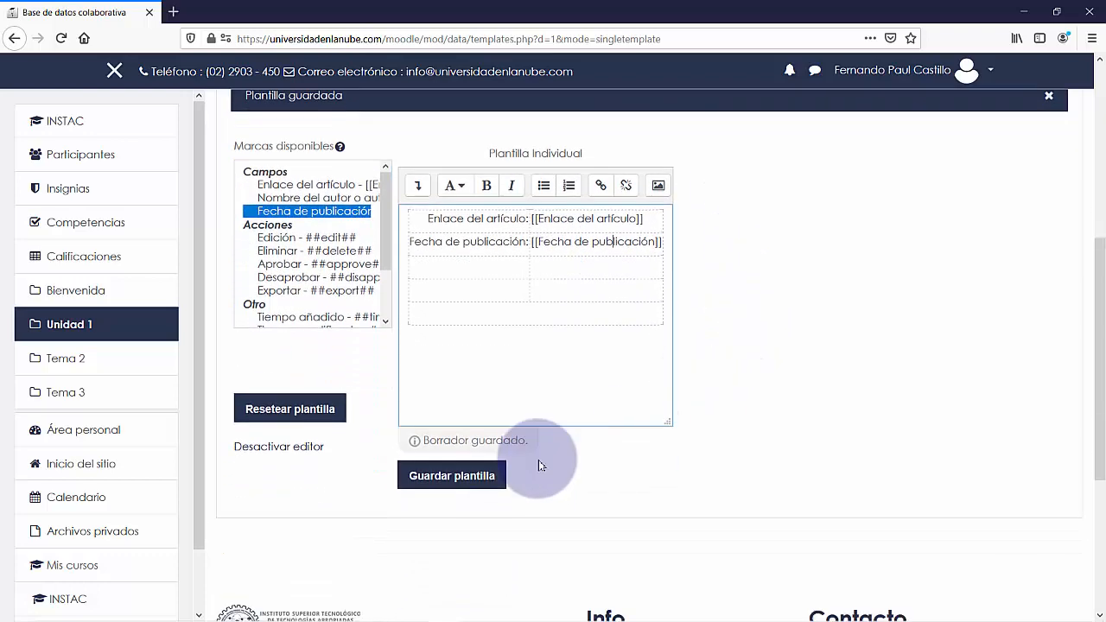
{"action": "left_click", "coordinate": [469, 473]}
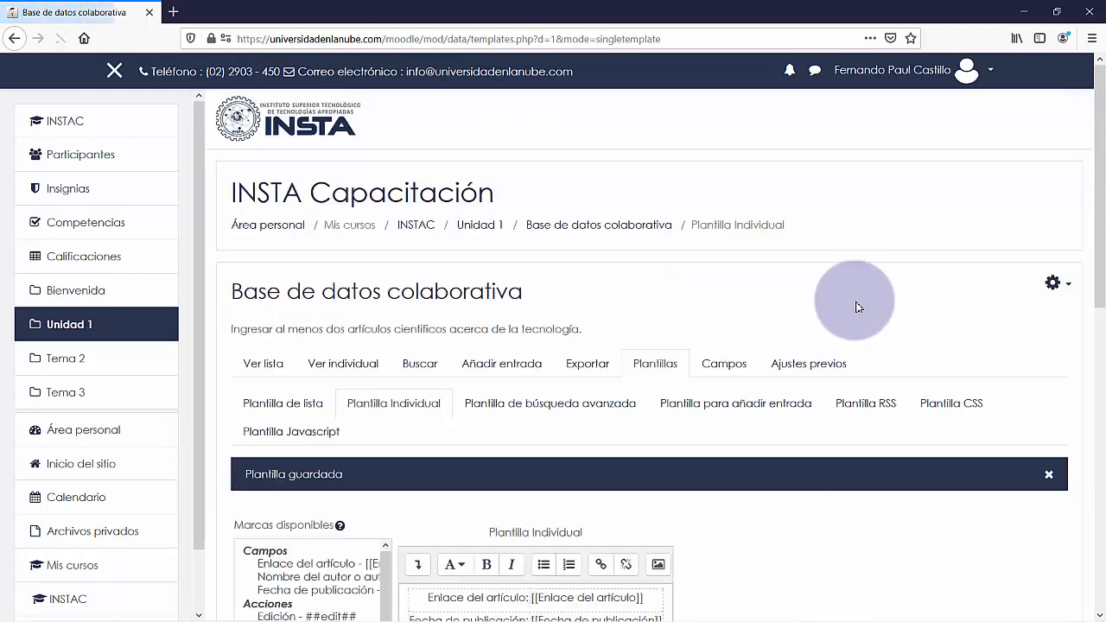
{"action": "scroll", "coordinate": [804, 432], "scroll_direction": "down", "scroll_amount": 3}
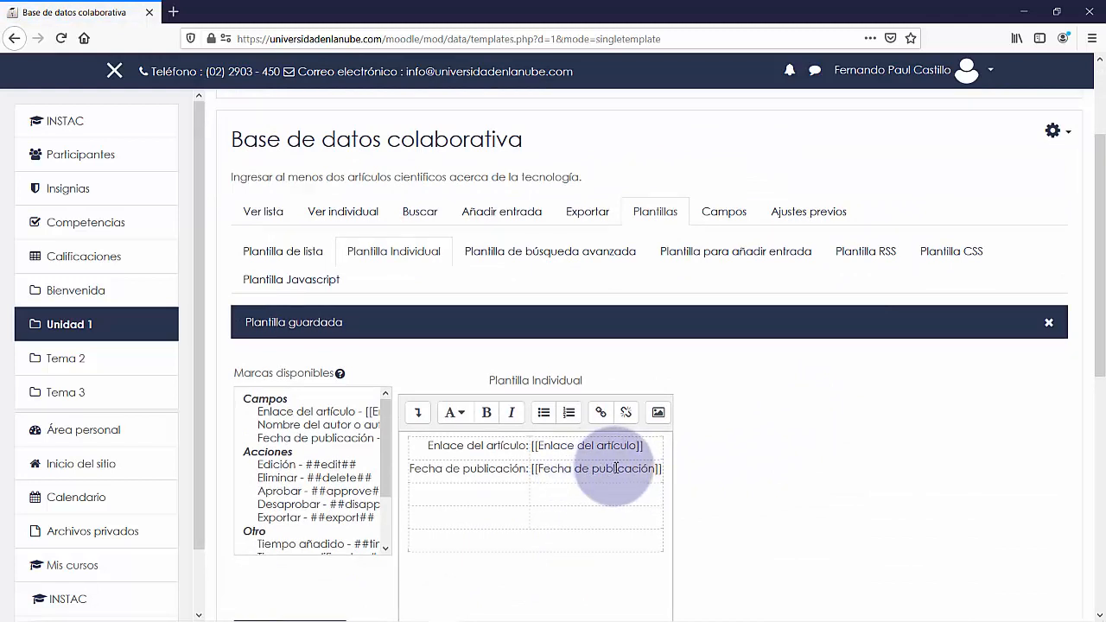
Switch to the student's session in Brave, reload the individual view, and examine the first entry's publication date row
{"action": "key", "text": "alt+Tab"}
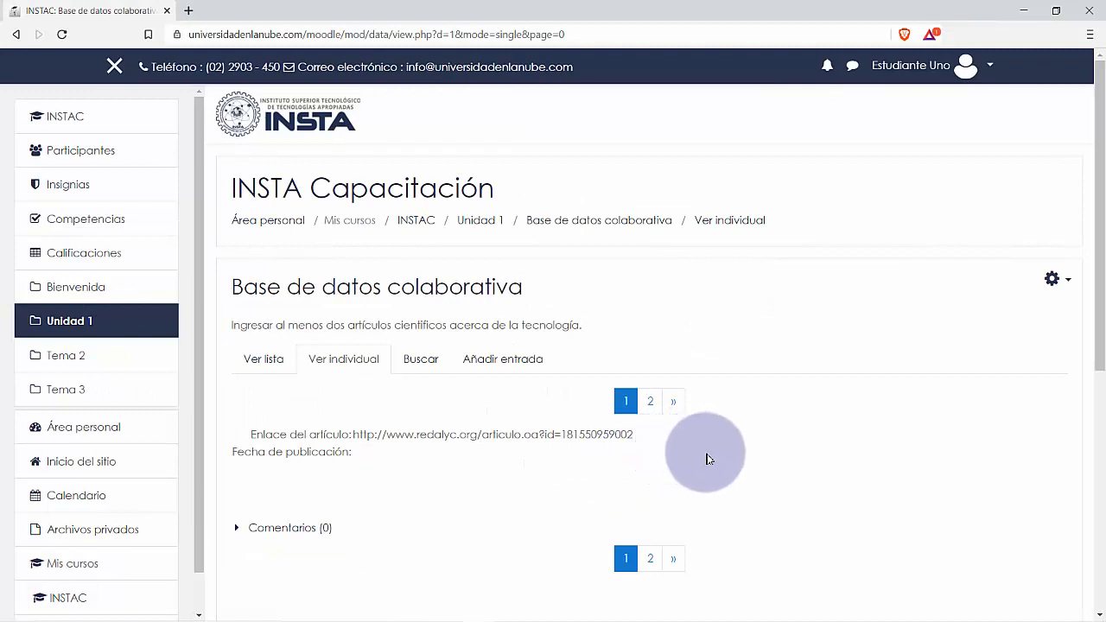
{"action": "key", "text": "F5"}
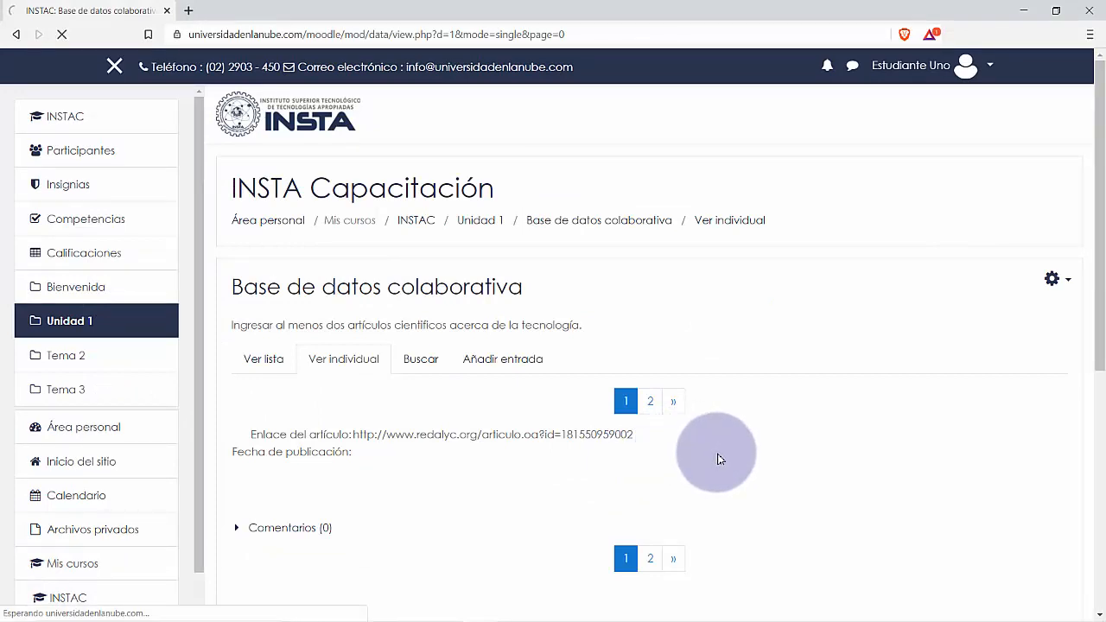
{"action": "left_click_drag", "start_coordinate": [437, 465], "coordinate": [225, 450]}
{"action": "left_click", "coordinate": [470, 481]}
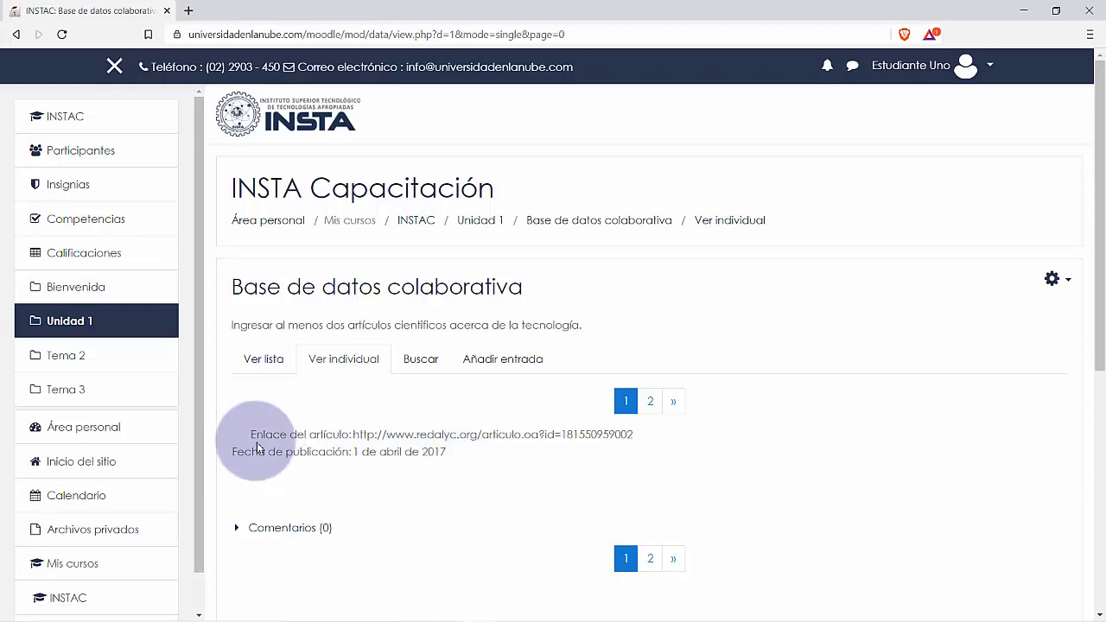